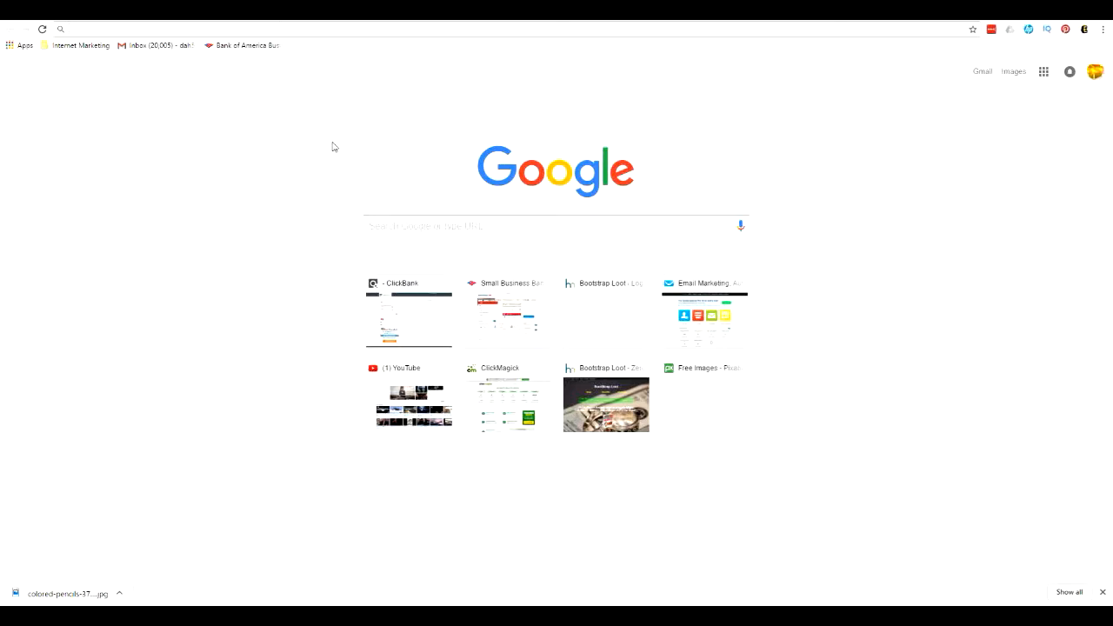
Step: Open the pixabay.com website
click(415, 224)
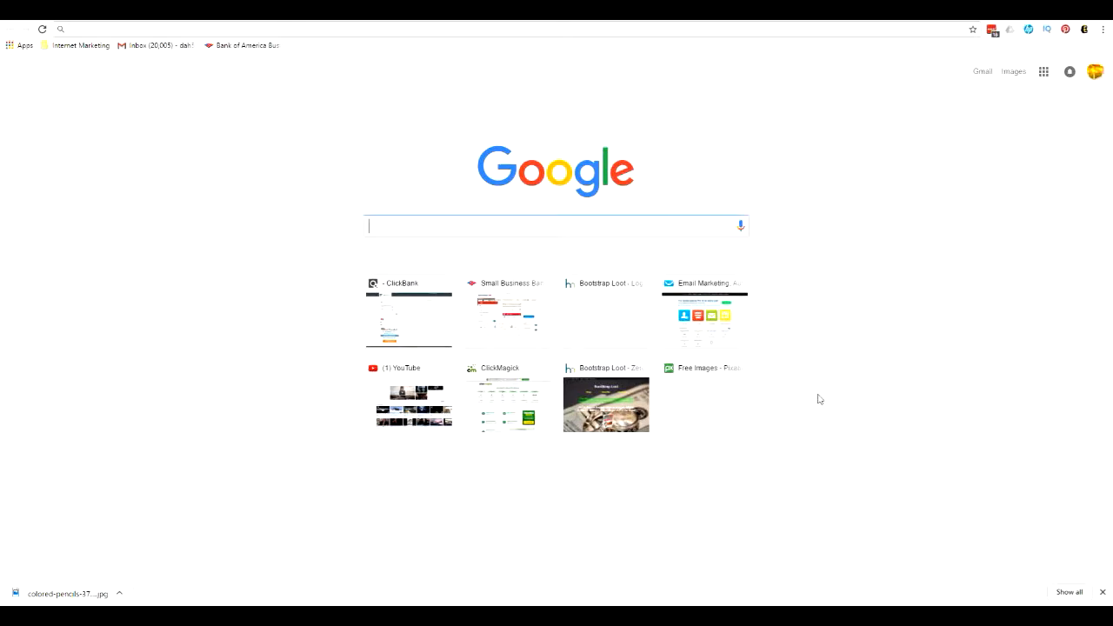
text([ocs)
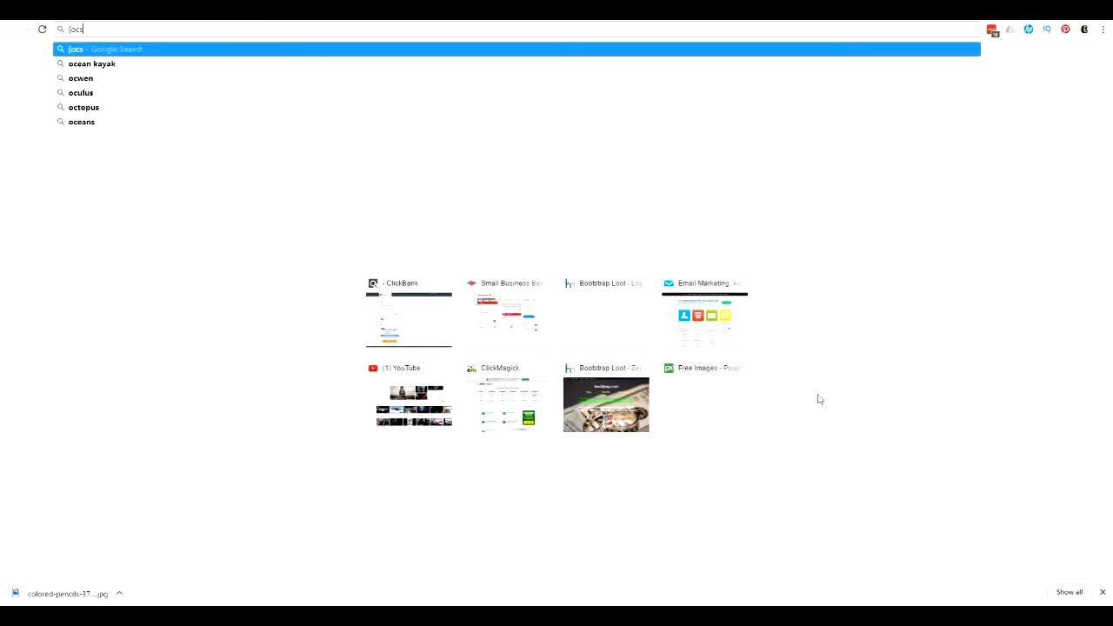
key(BackSpace)
key(BackSpace)
key(BackSpace)
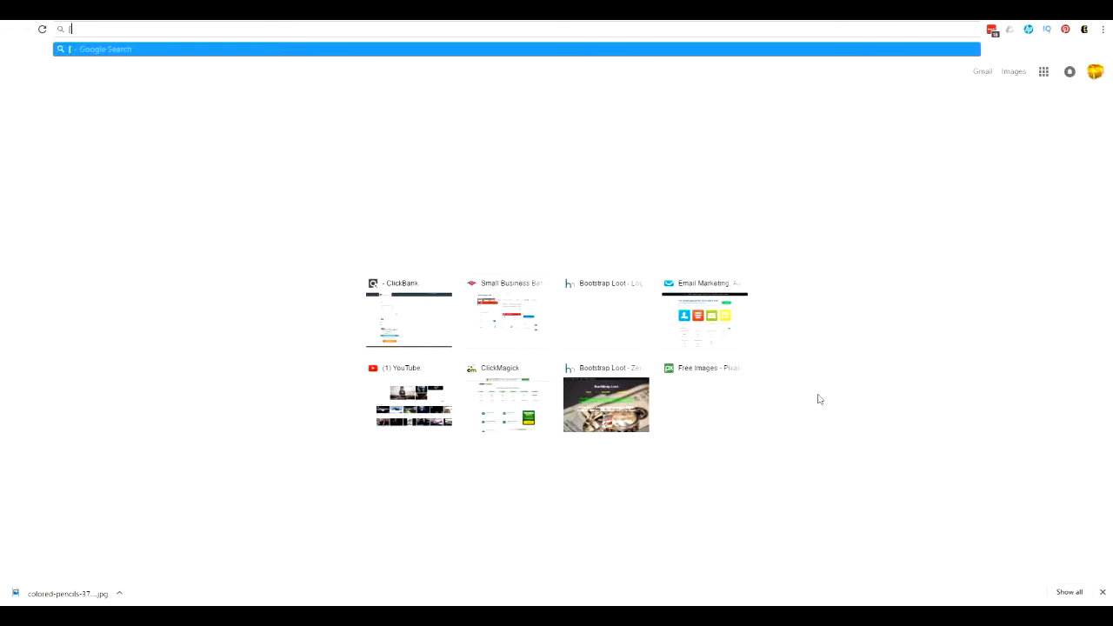
key(BackSpace)
text(bi)
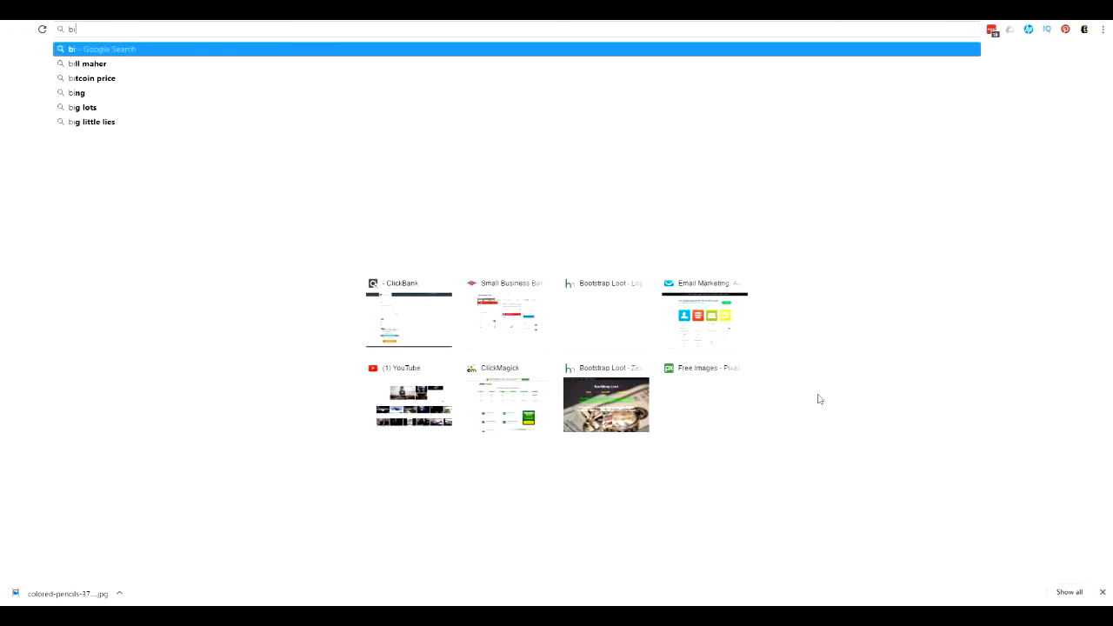
key(BackSpace)
key(BackSpace)
text(pix)
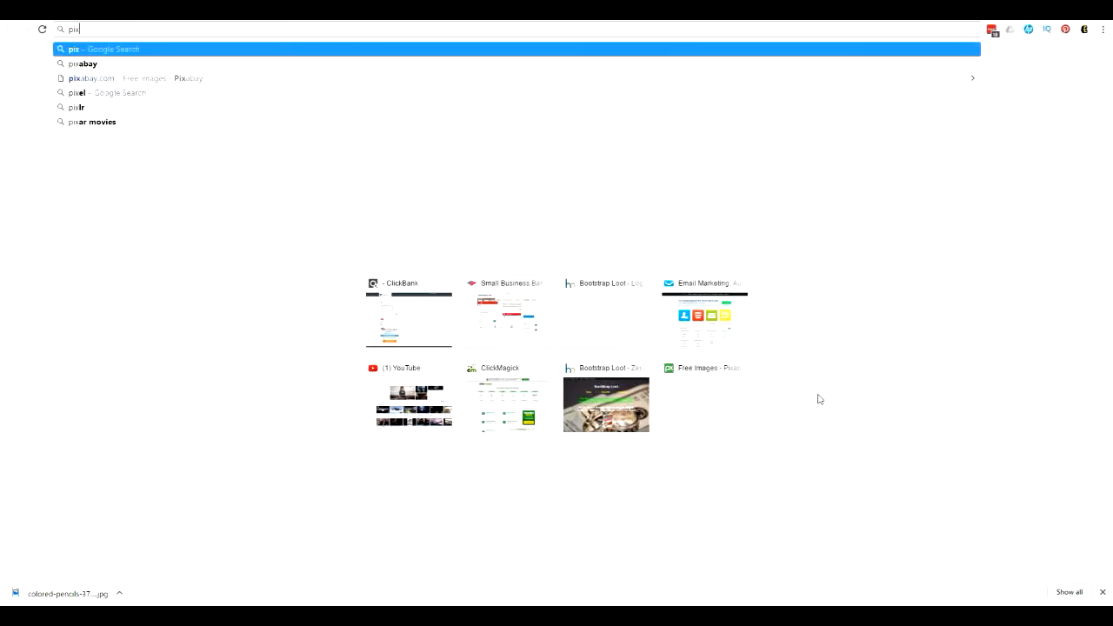
text(abay.com)
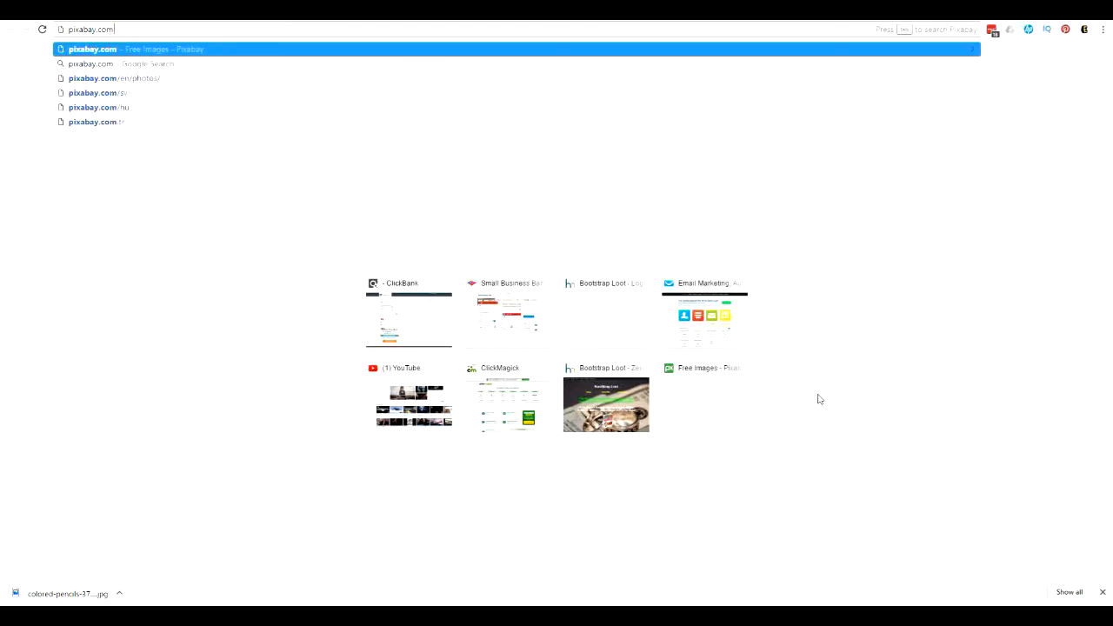
key(Return)
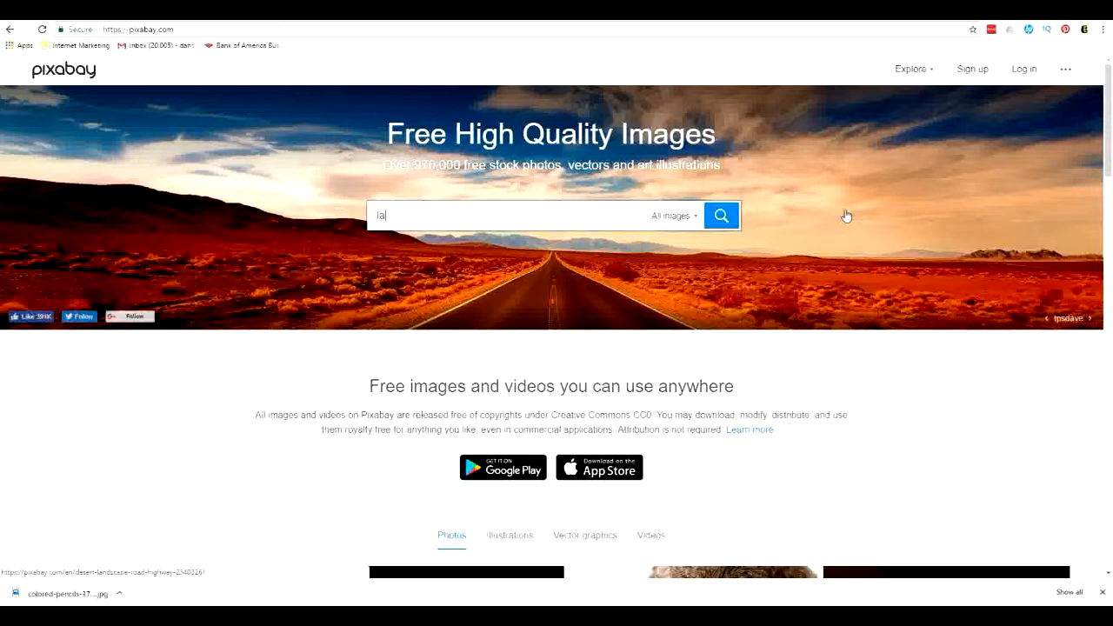
Step: Search the site for "lantern" images and preview the sponsored photo of three coloured lanterns at sunset
text(ntern)
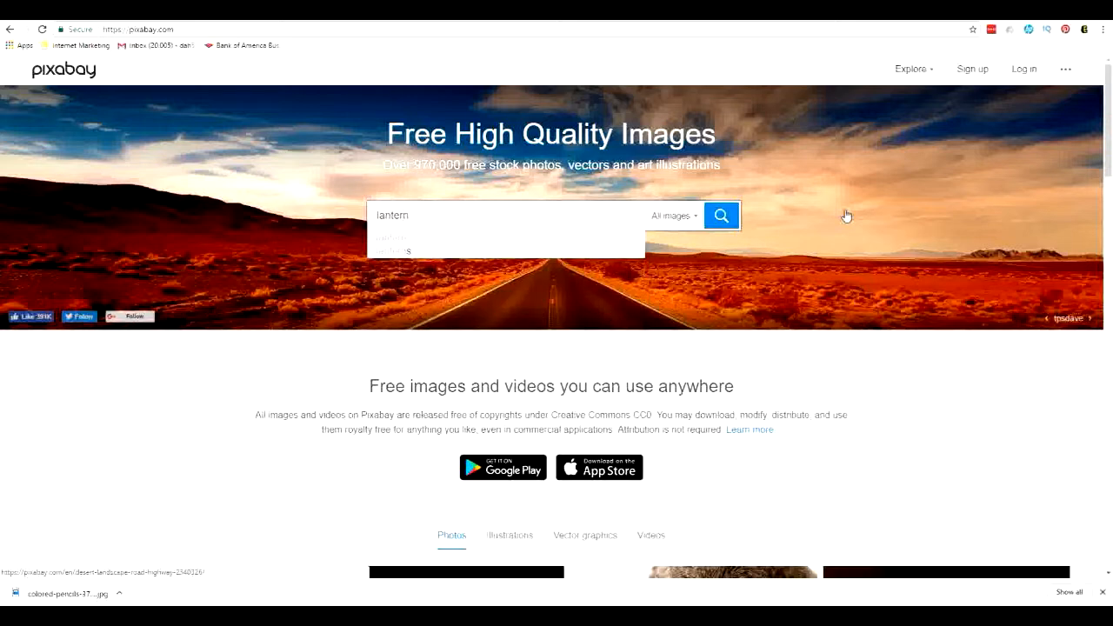
key(Return)
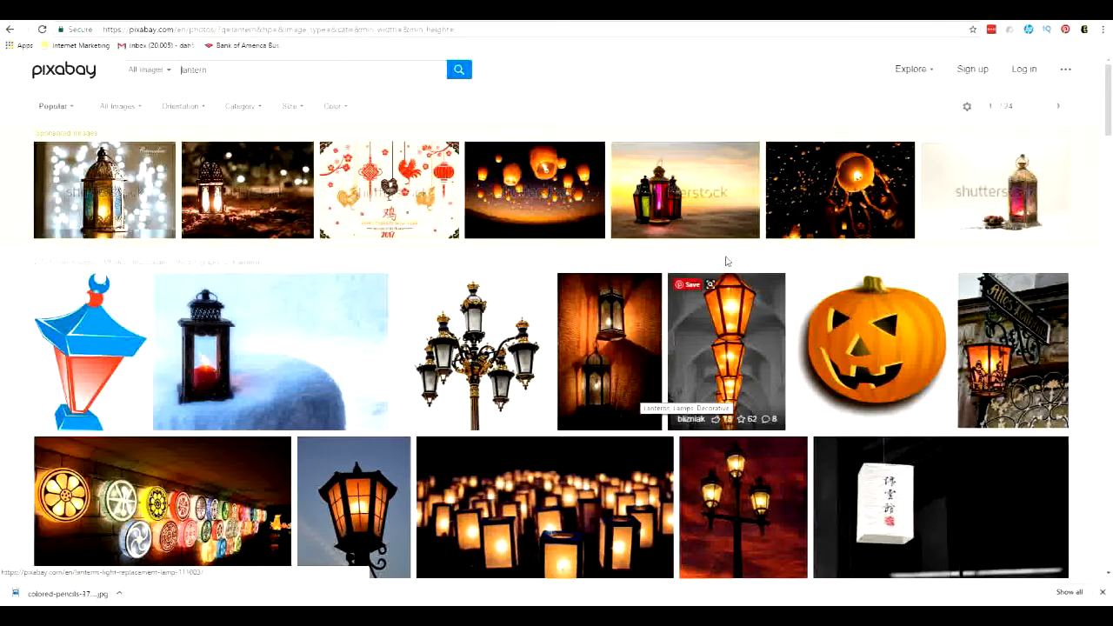
click(722, 209)
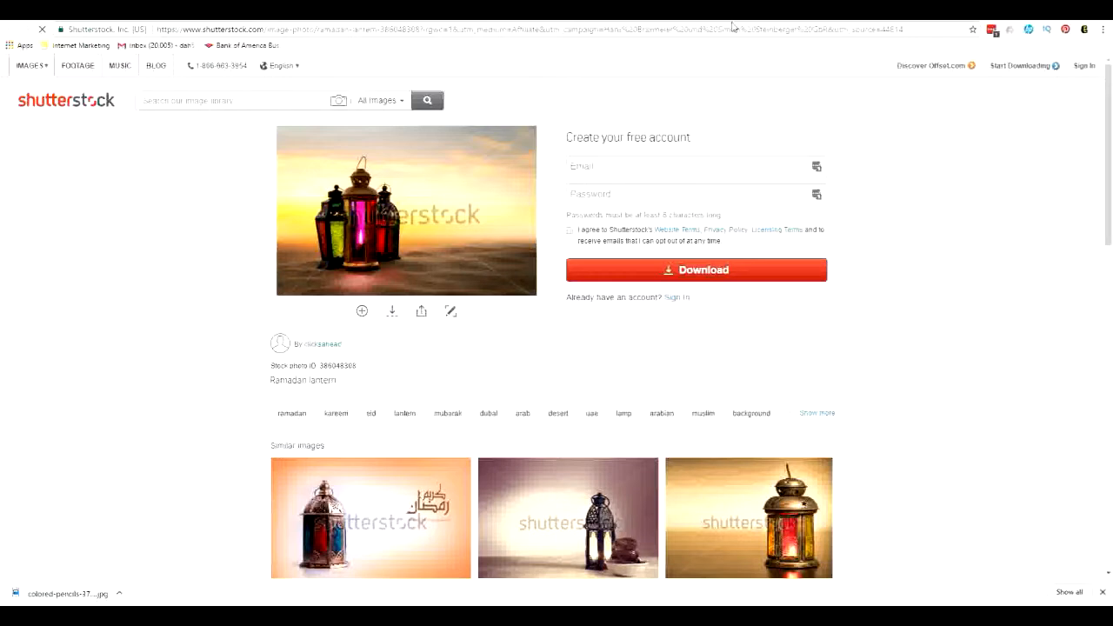
key(alt+Left)
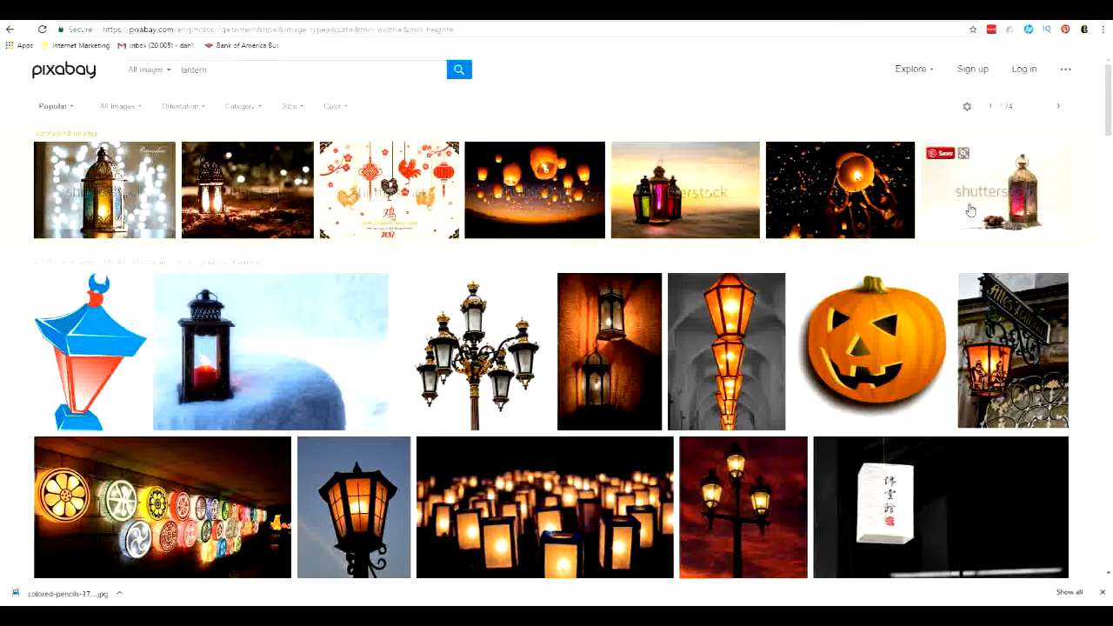
Step: Find the photo of the lit oil lantern against a brick wall in the search results and download it as a 640×459 JPG
scroll(685, 304, down, 1)
scroll(685, 303, down, 1)
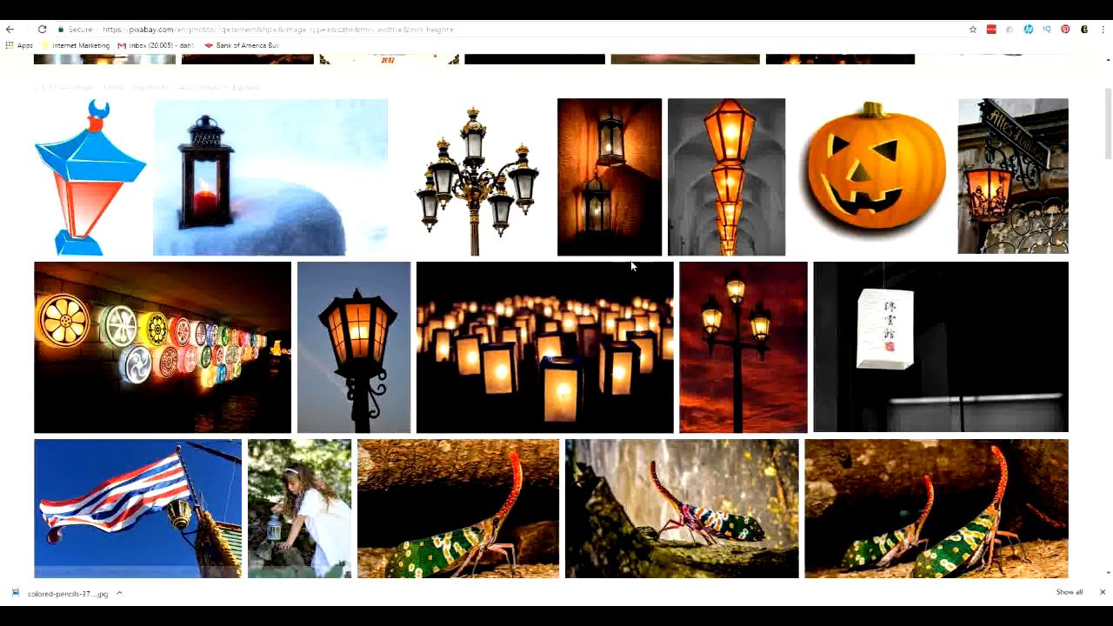
scroll(630, 261, down, 1)
scroll(632, 267, down, 4)
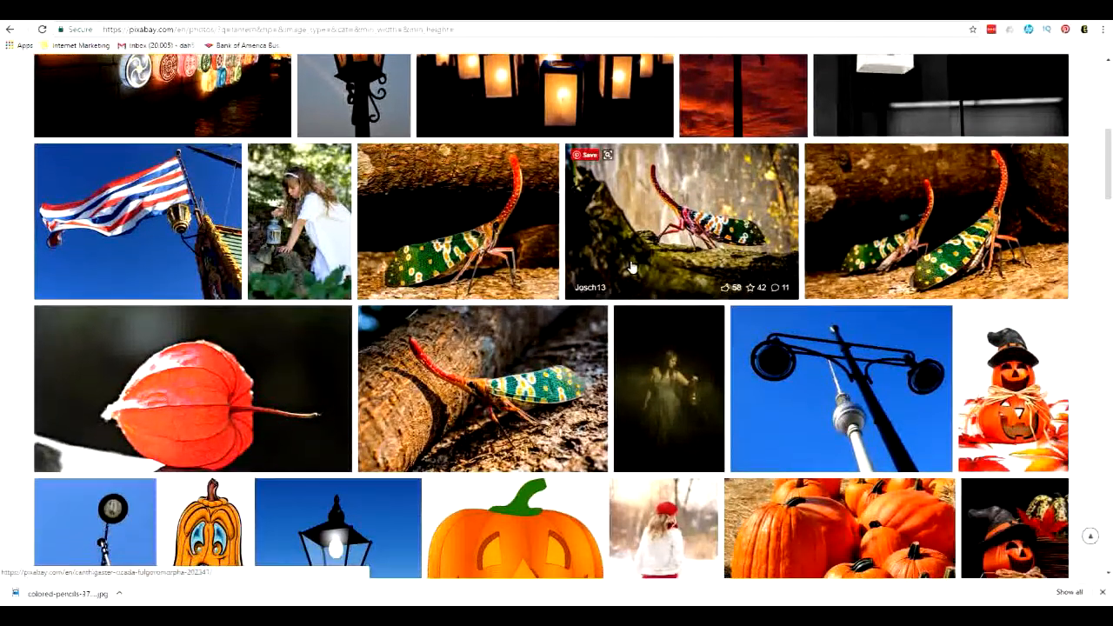
drag(1108, 178, 1110, 495)
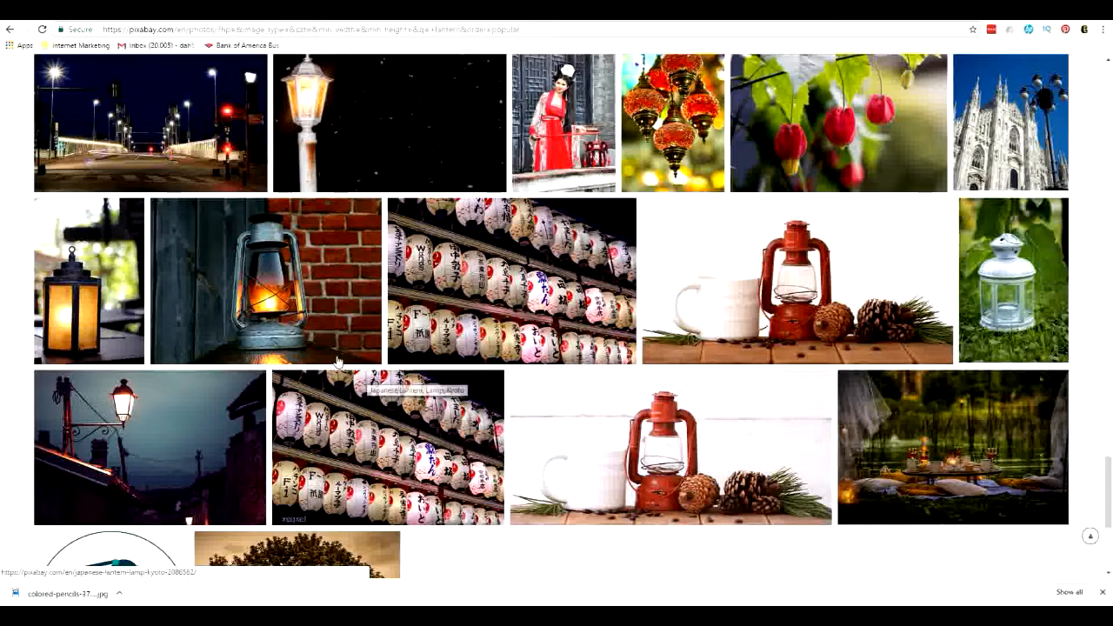
click(271, 298)
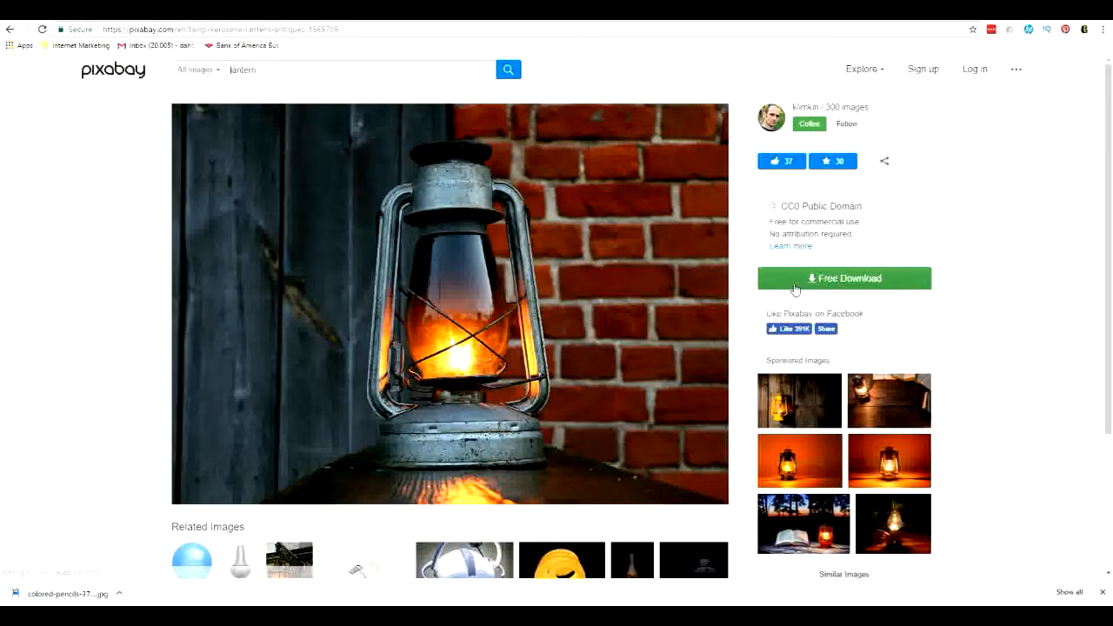
click(793, 285)
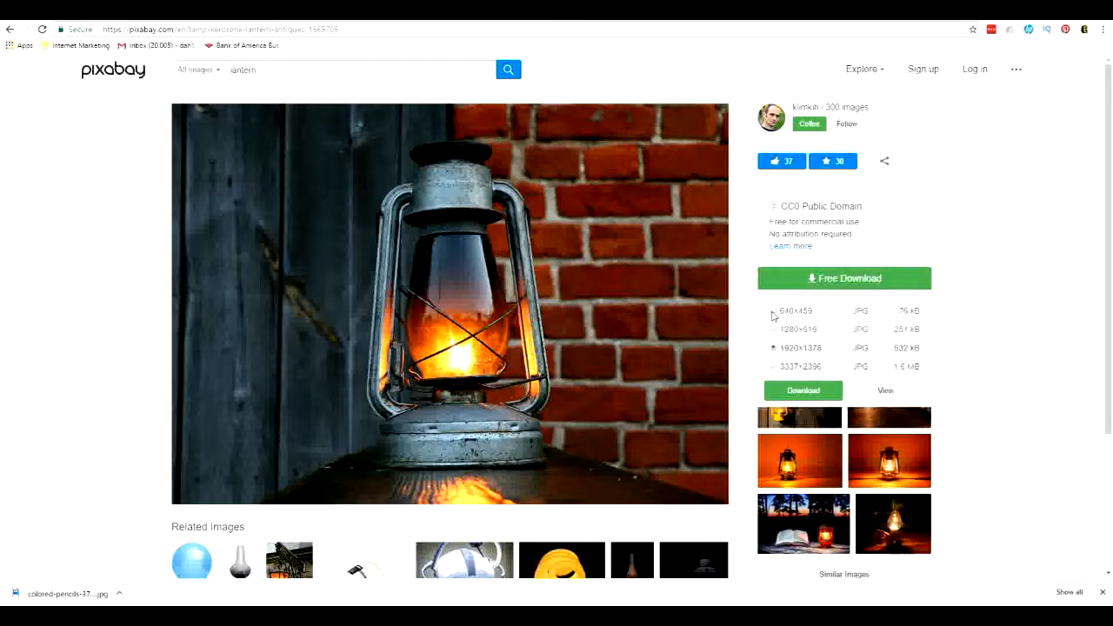
click(772, 311)
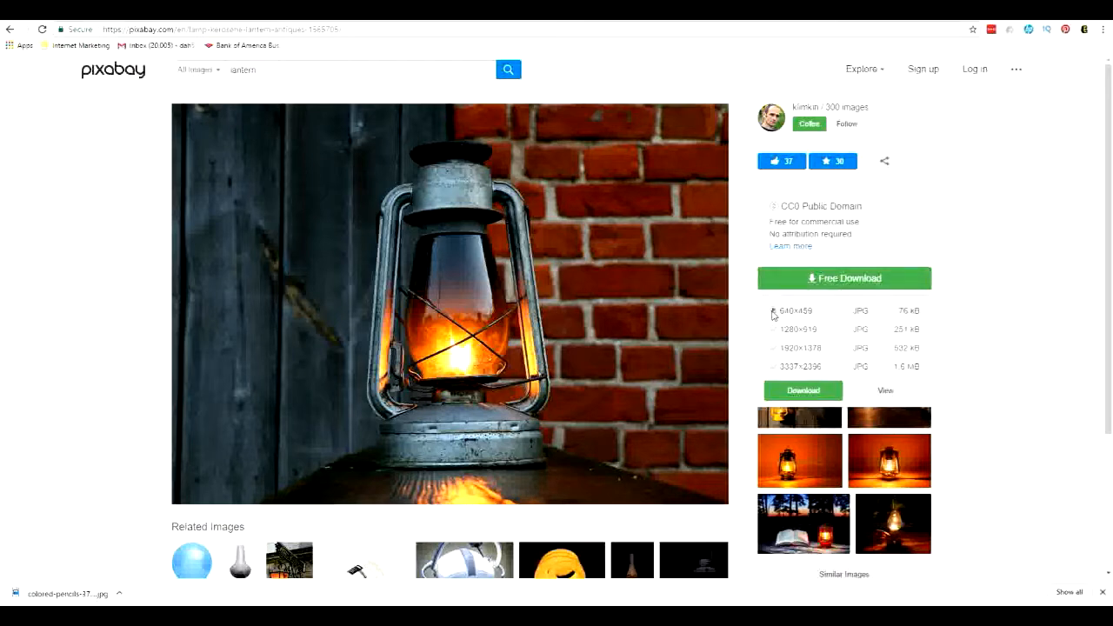
click(803, 391)
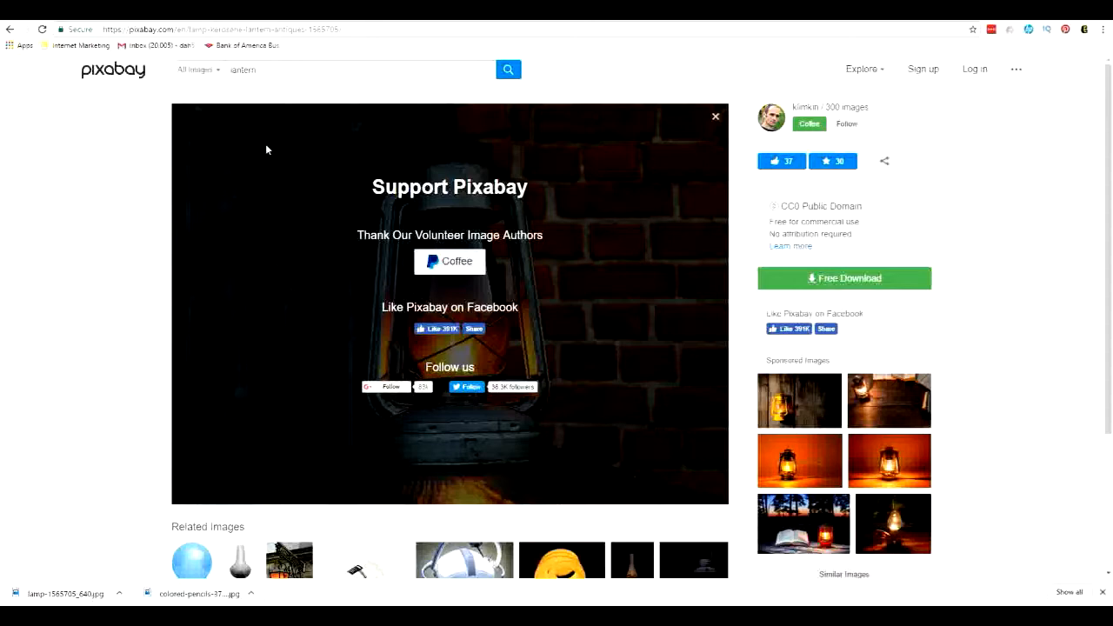
Step: Return to the lantern results and preview the lower of the two red lantern and pine cone photos
click(10, 30)
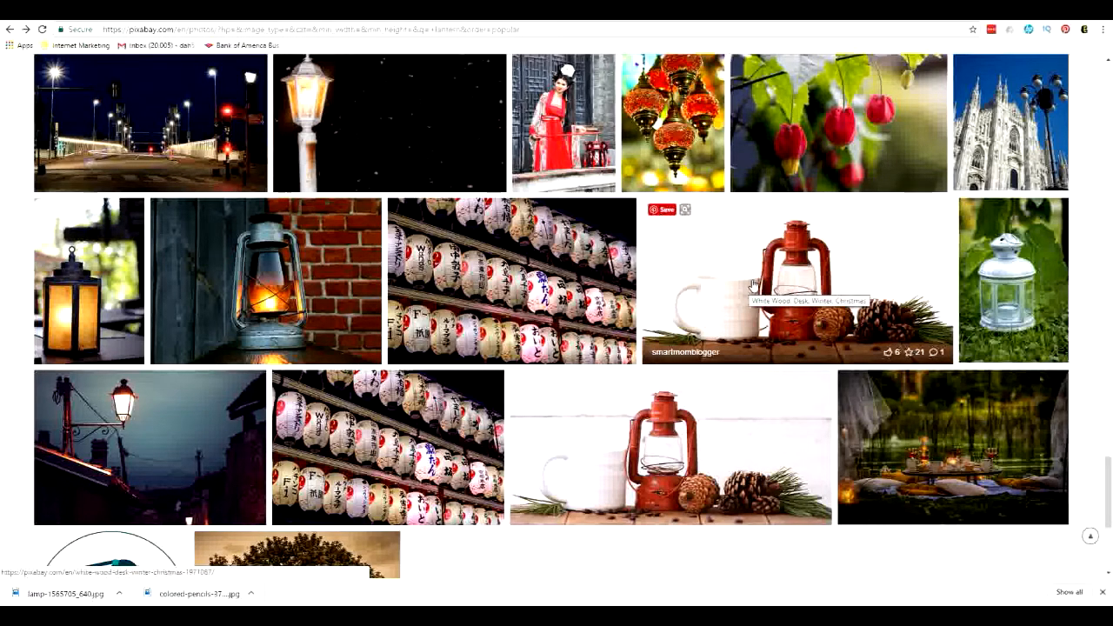
scroll(753, 285, down, 1)
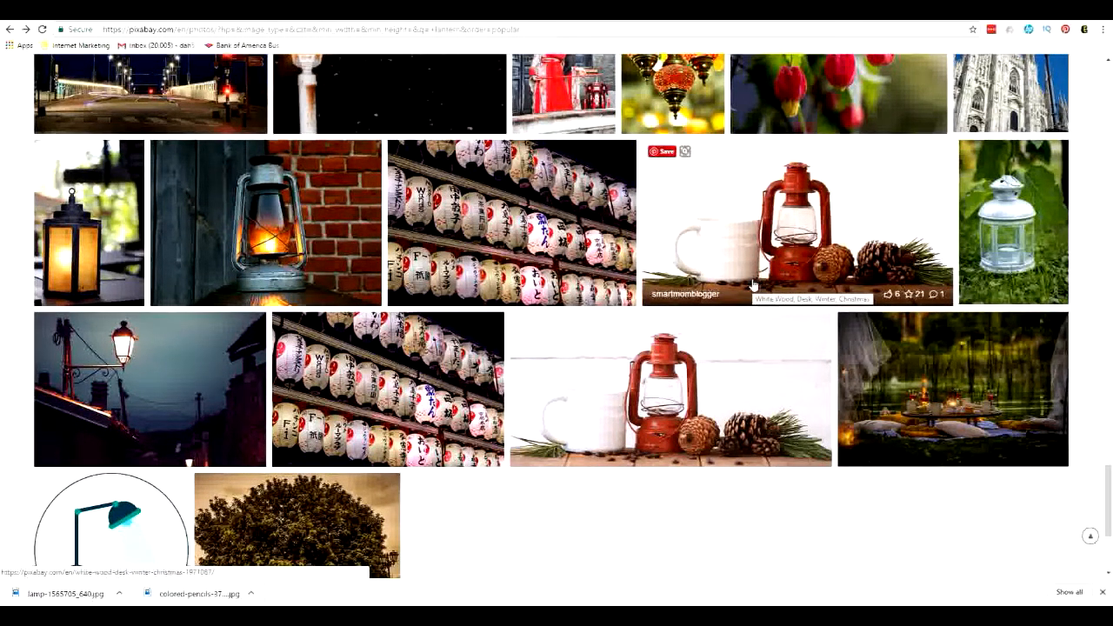
scroll(753, 285, down, 1)
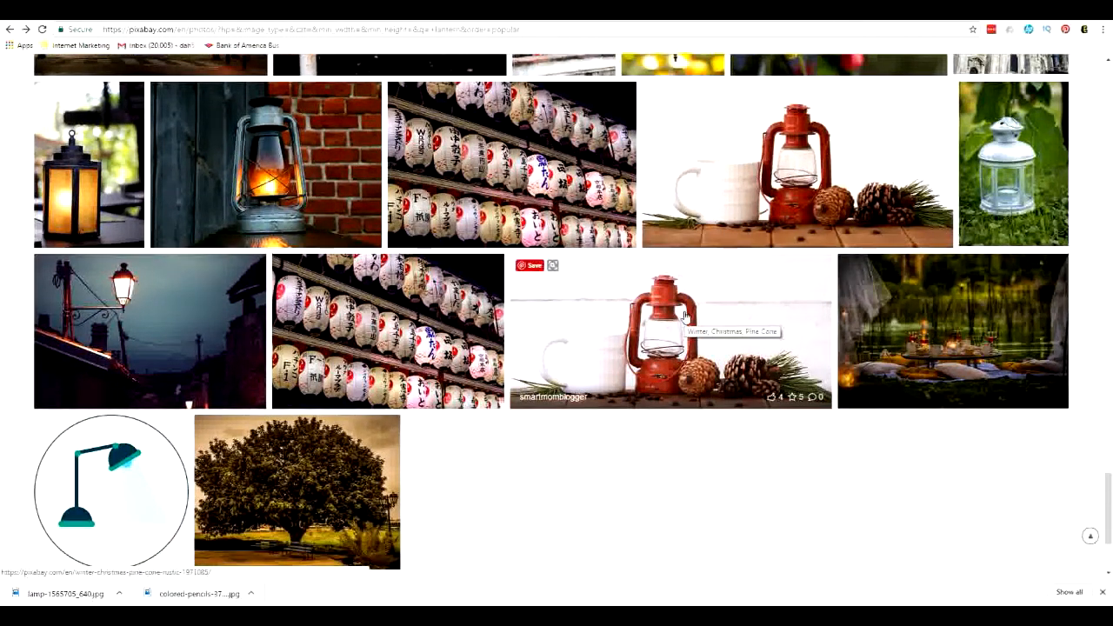
click(685, 315)
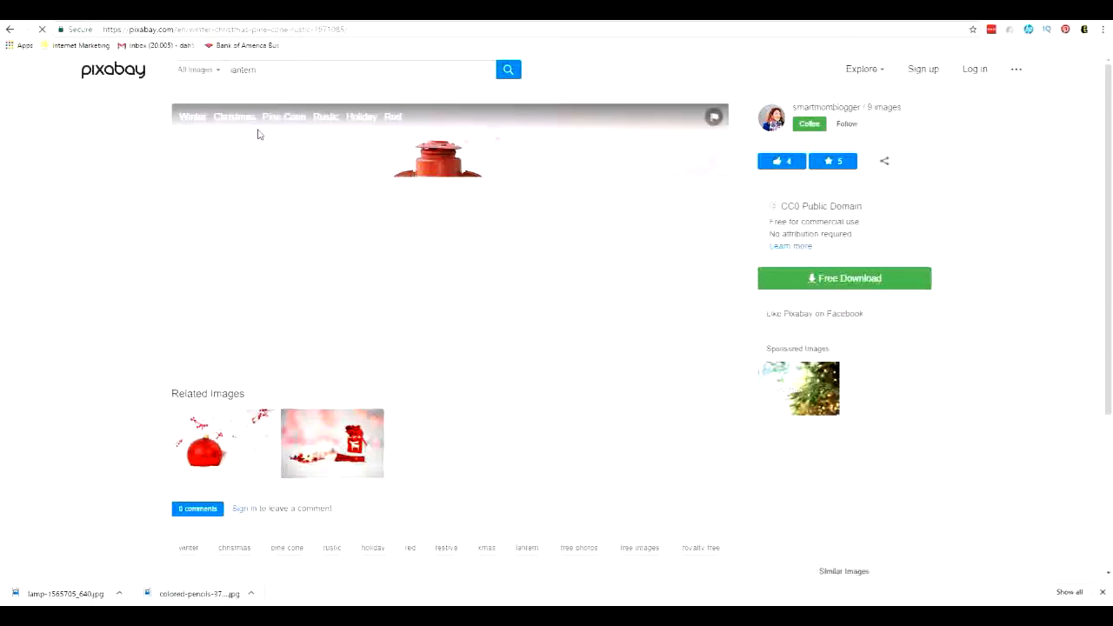
click(5, 31)
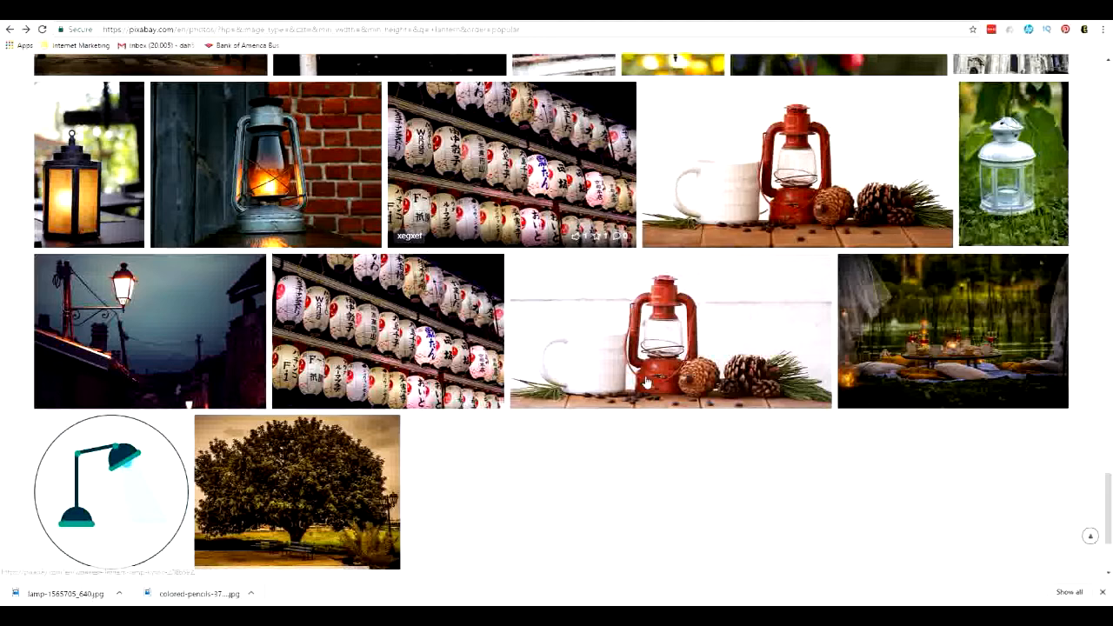
Step: Download the upper red lantern photo with the white mug and pine cones as a 640×341 JPG
click(765, 198)
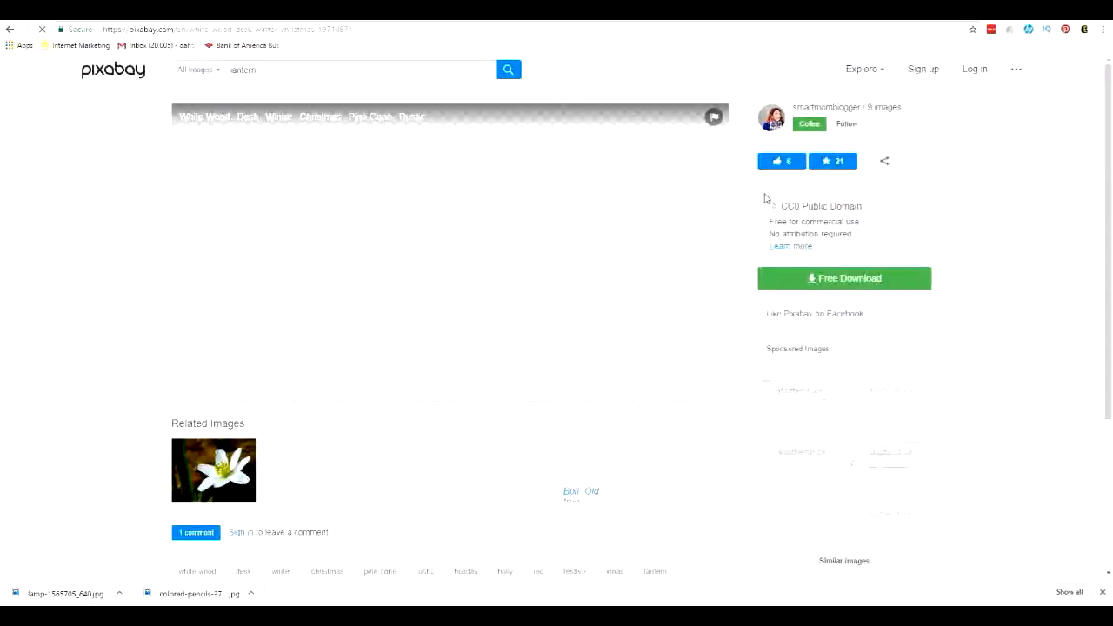
click(820, 278)
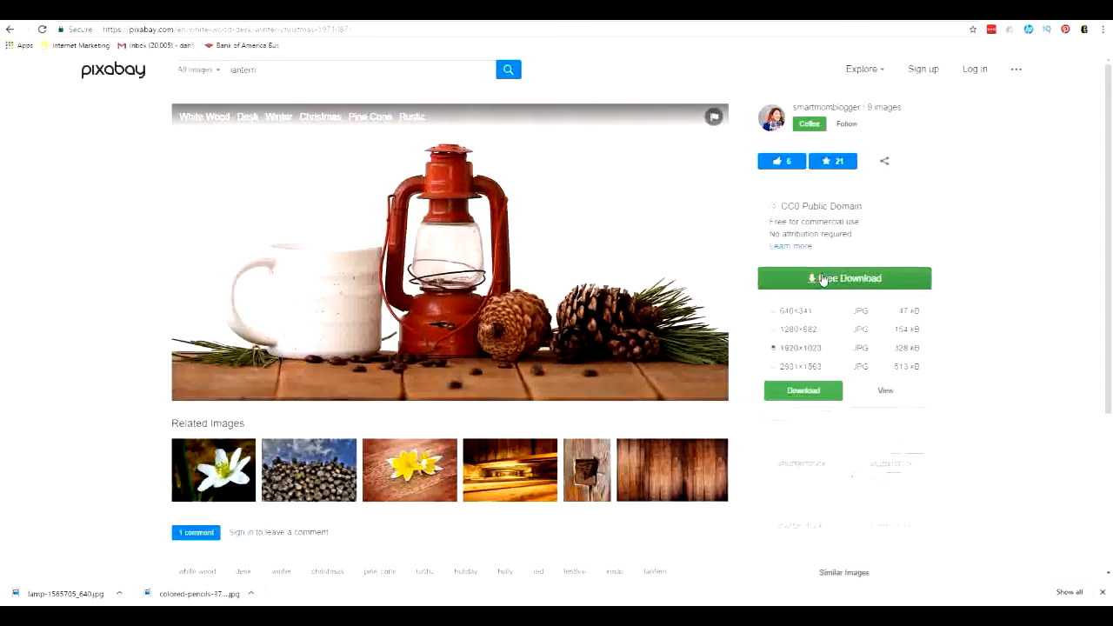
click(773, 313)
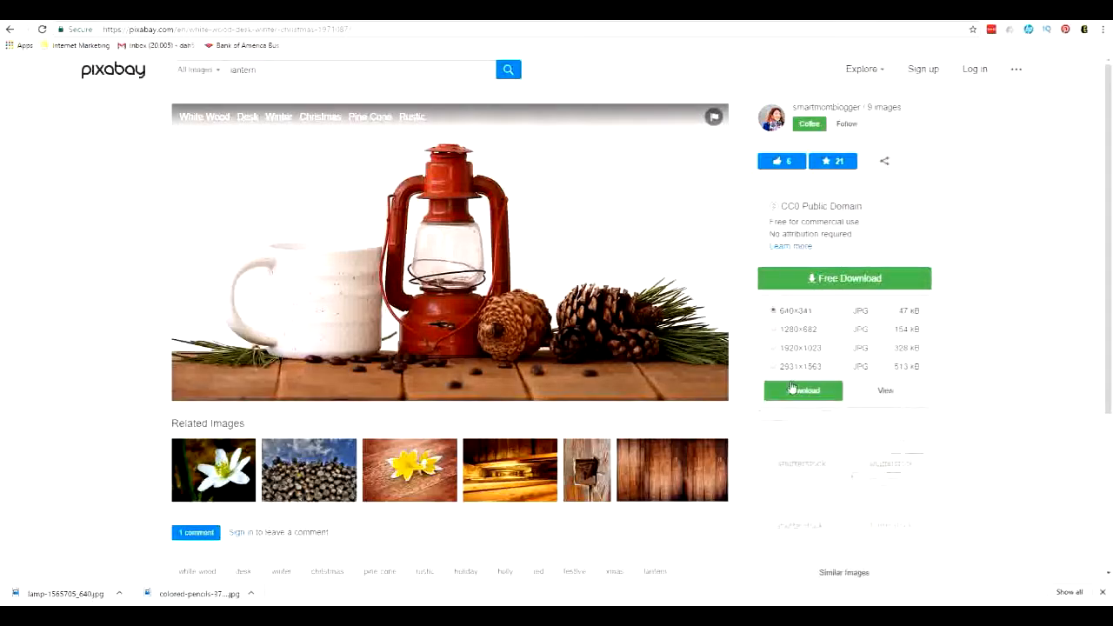
click(802, 392)
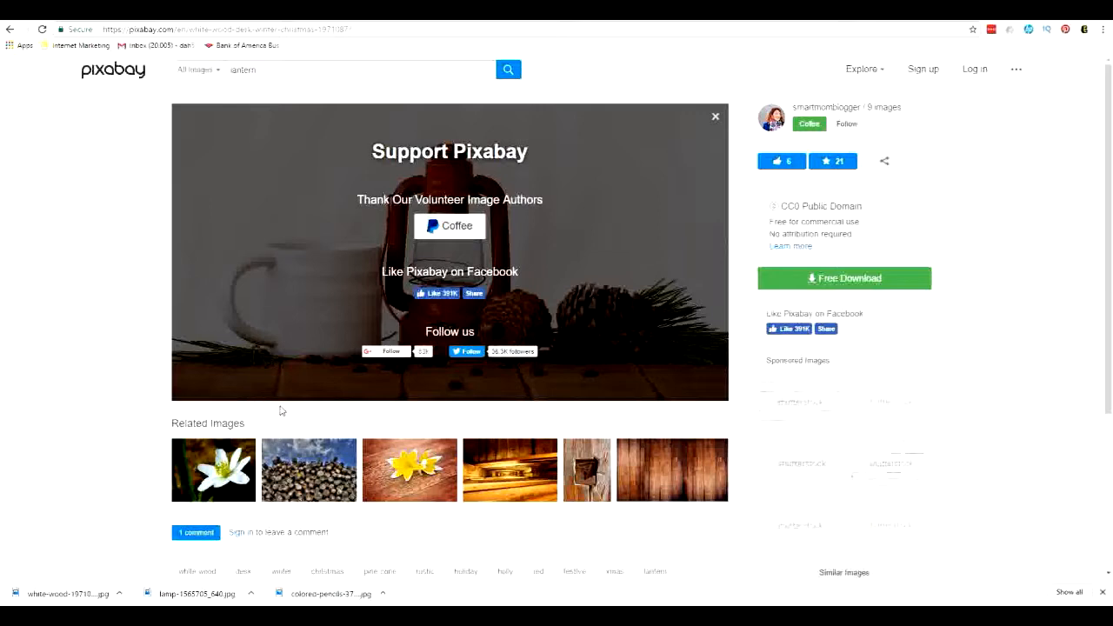
Step: Show the downloaded lamp-1565705_640.jpg in its folder and move it from Downloads to the Desktop
right_click(212, 595)
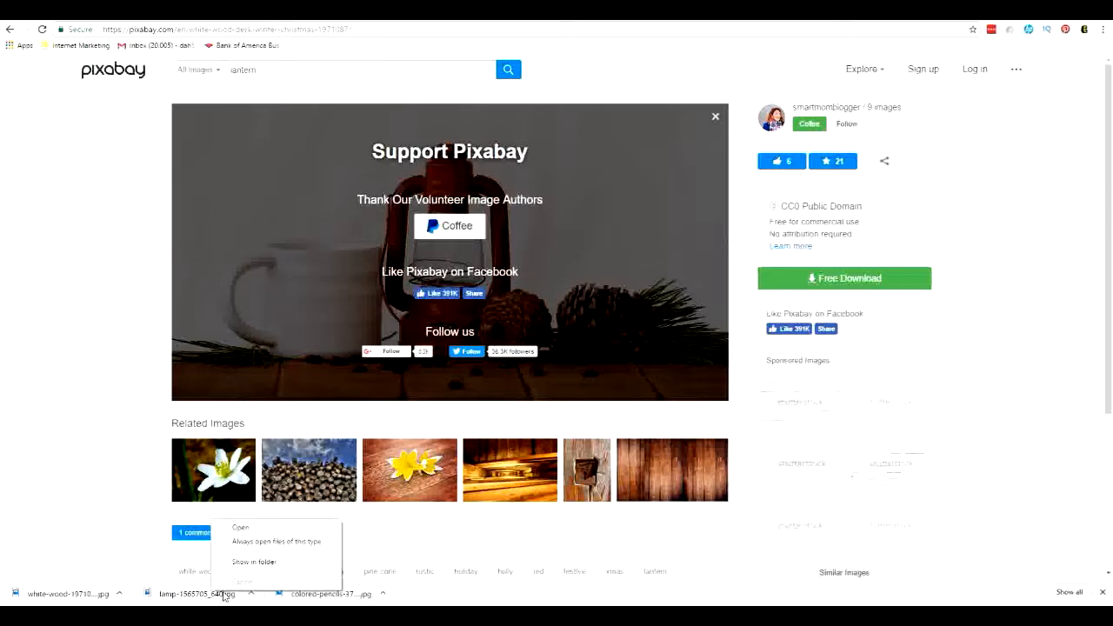
click(242, 563)
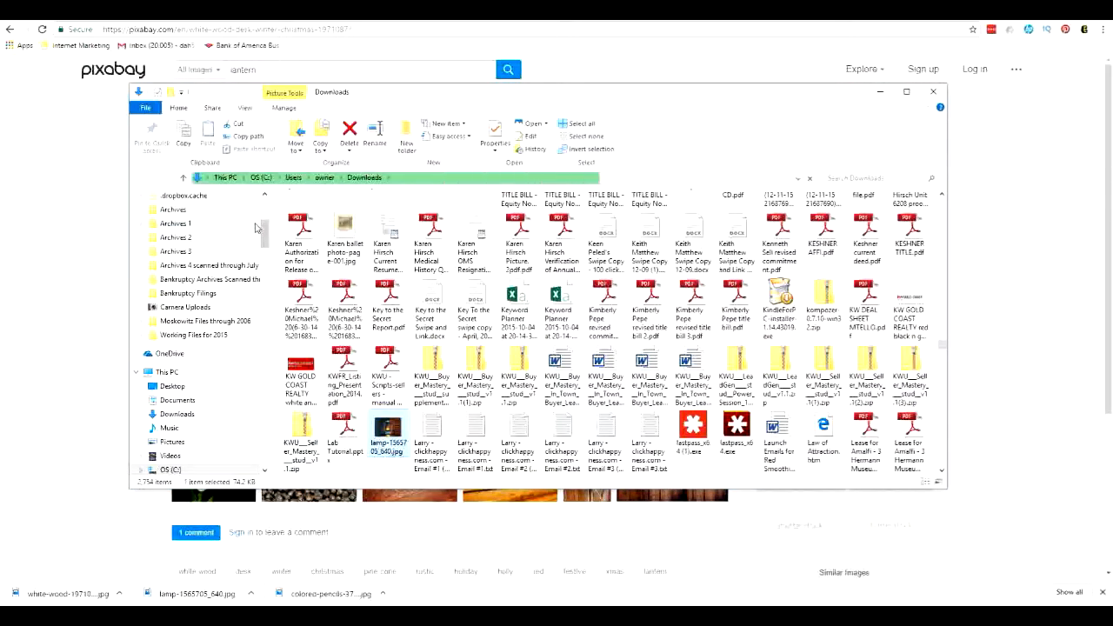
scroll(264, 235, up, 5)
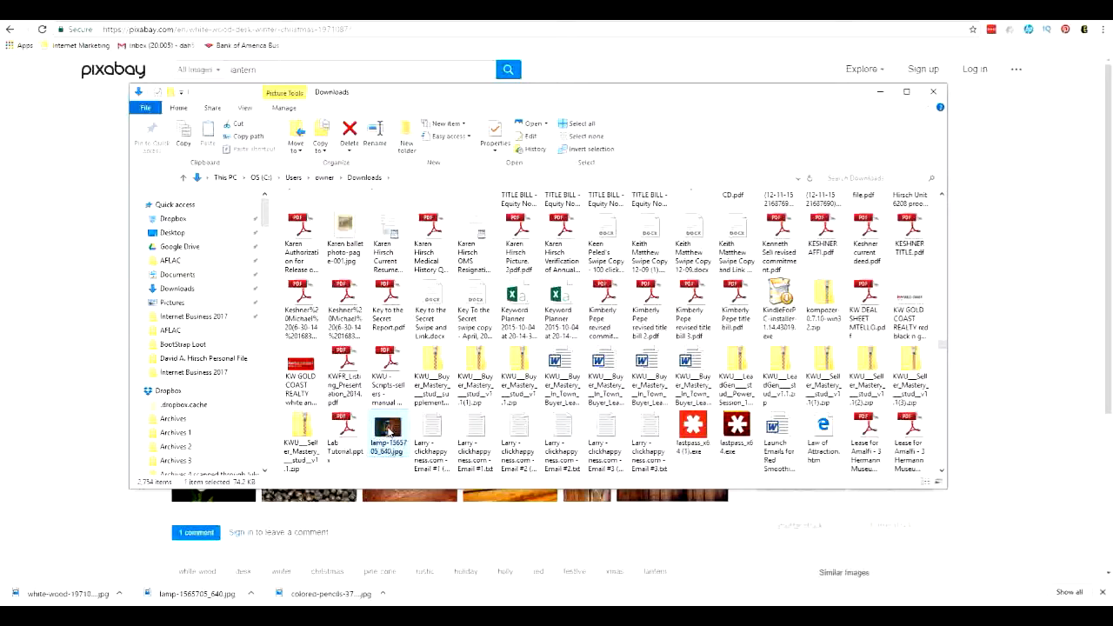
drag(388, 430, 211, 236)
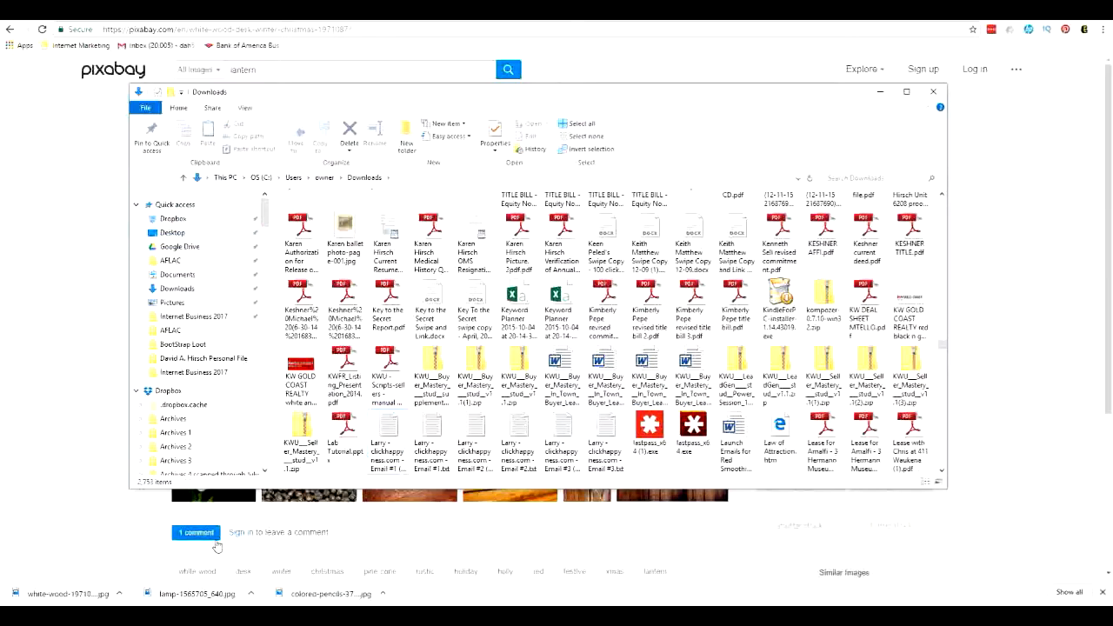
Step: Show the downloaded white-wood-1971087_640.jpg in its folder, move it to the Desktop and minimize the folder window
right_click(77, 599)
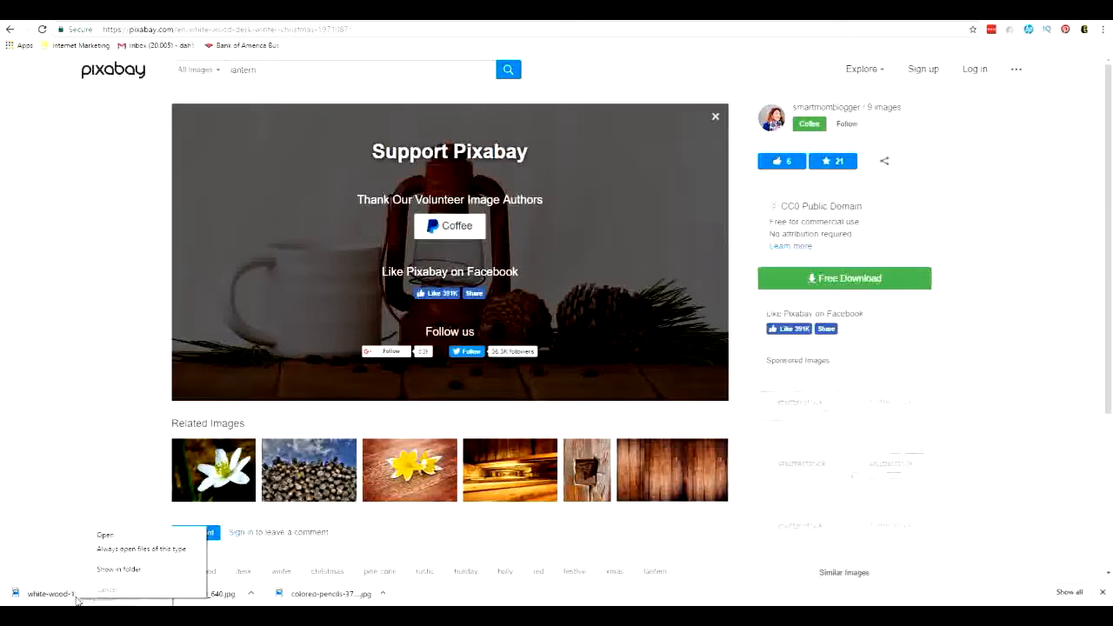
click(111, 570)
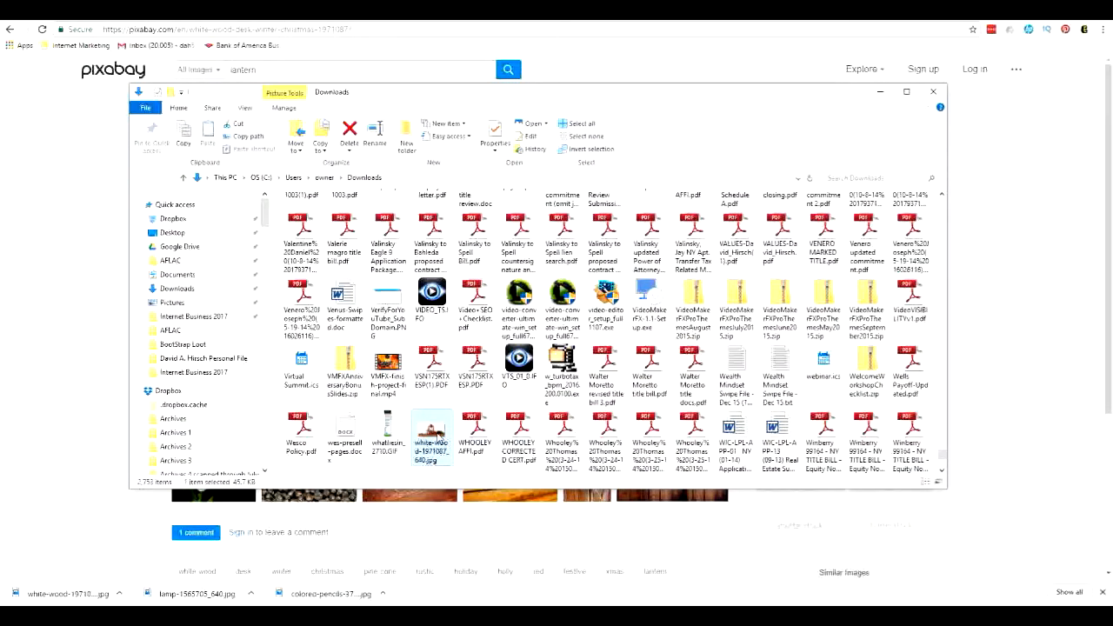
drag(439, 435, 217, 246)
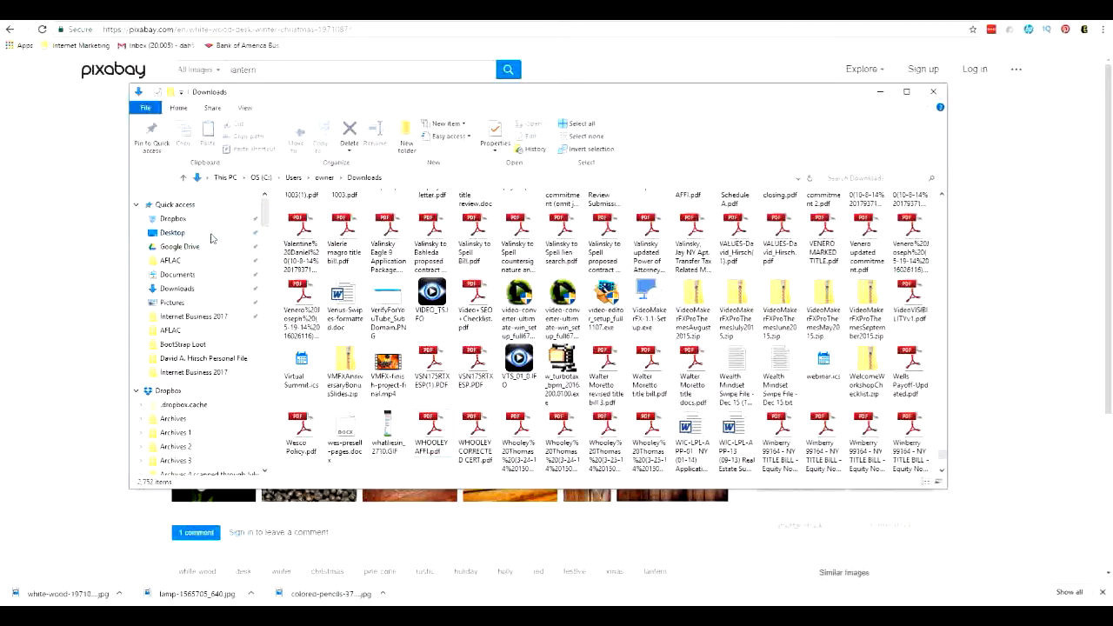
click(879, 94)
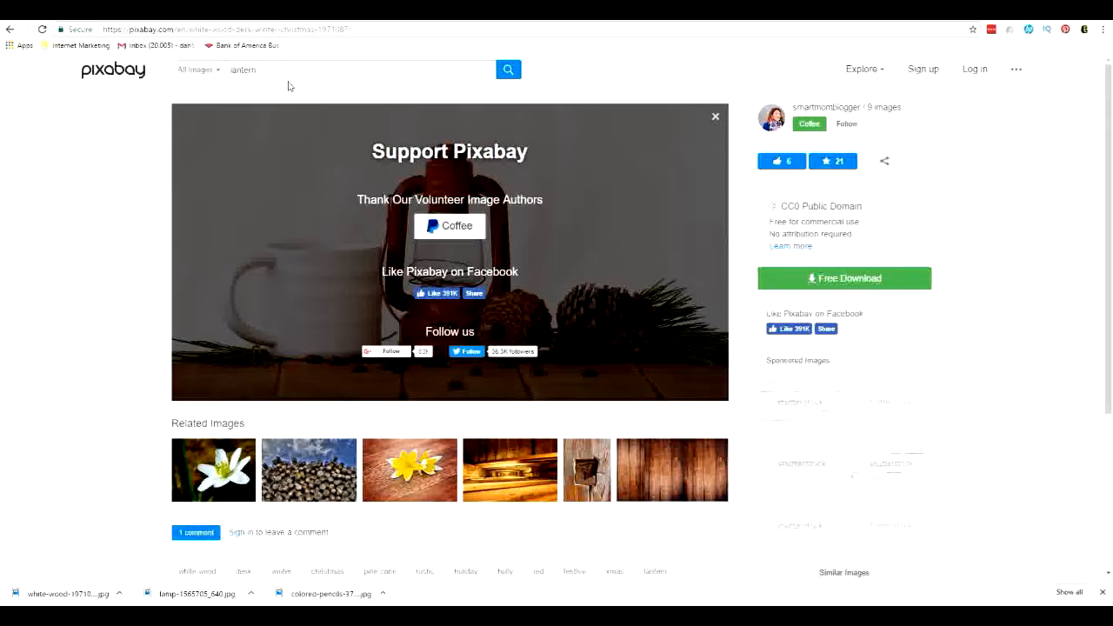
Step: Replace the lantern search with "campfire" and run the image search
drag(293, 70, 139, 75)
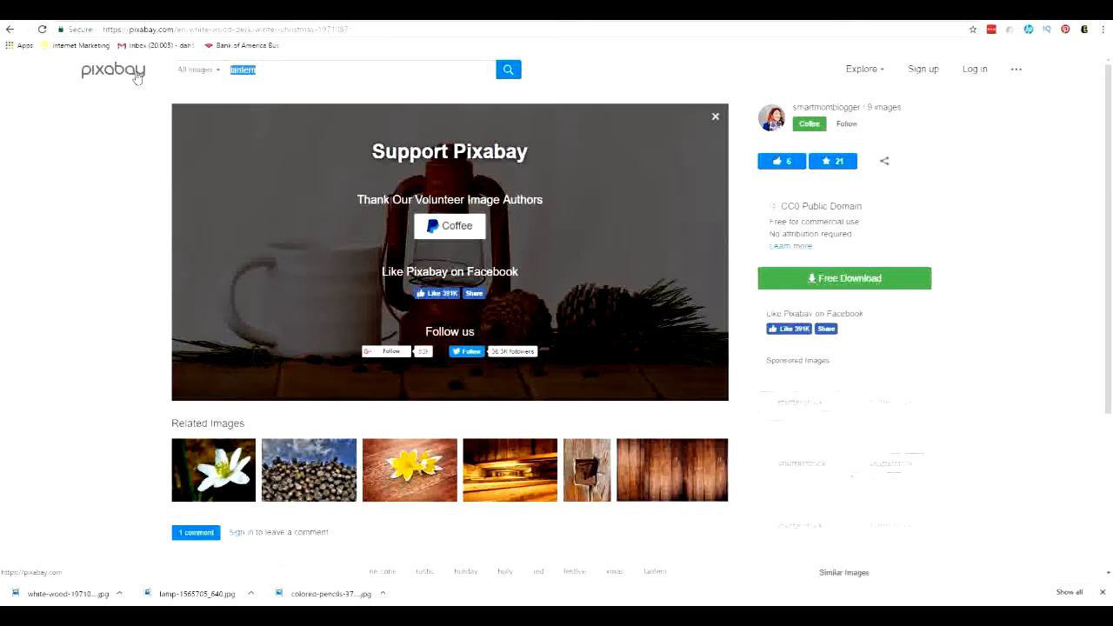
text(campfire)
key(Return)
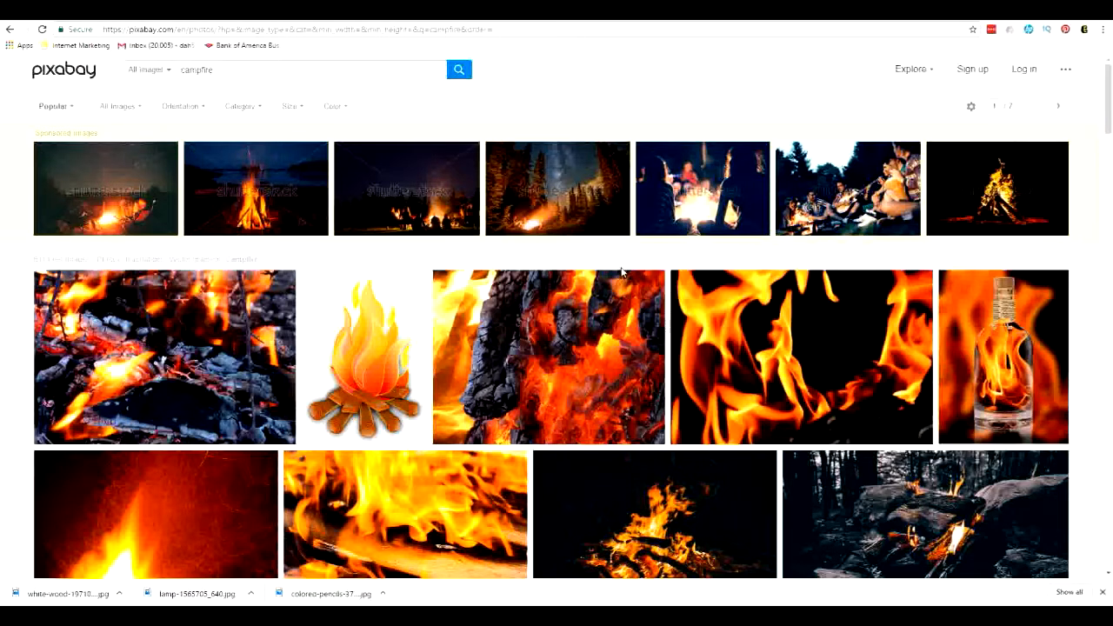
Step: Browse the campfire results and open the photo of two metal kettles over a flame
scroll(622, 272, down, 2)
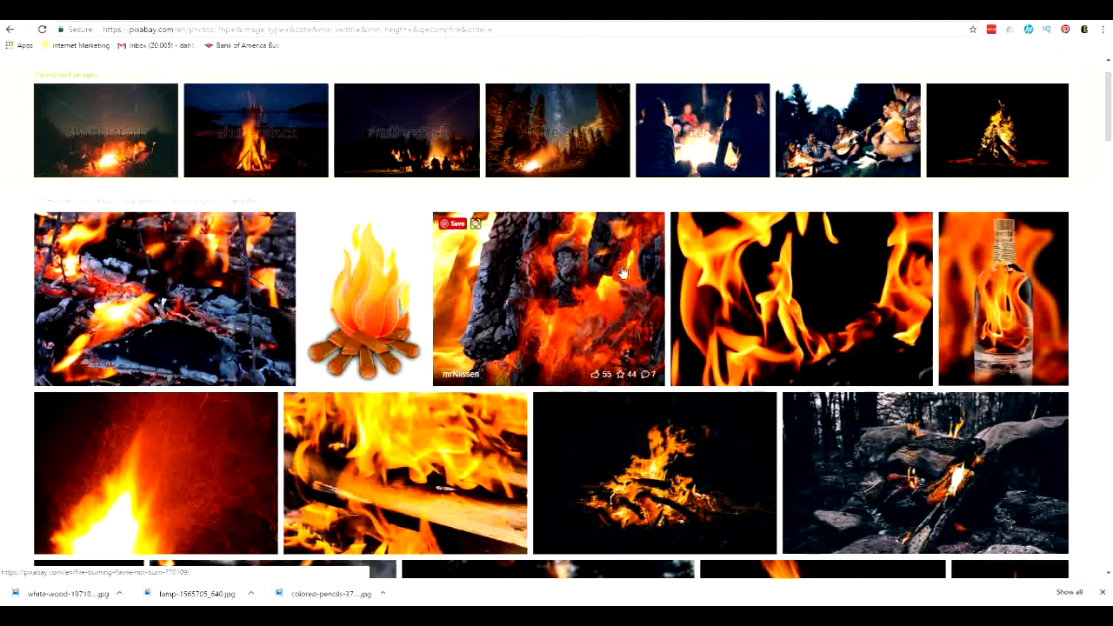
scroll(622, 263, down, 2)
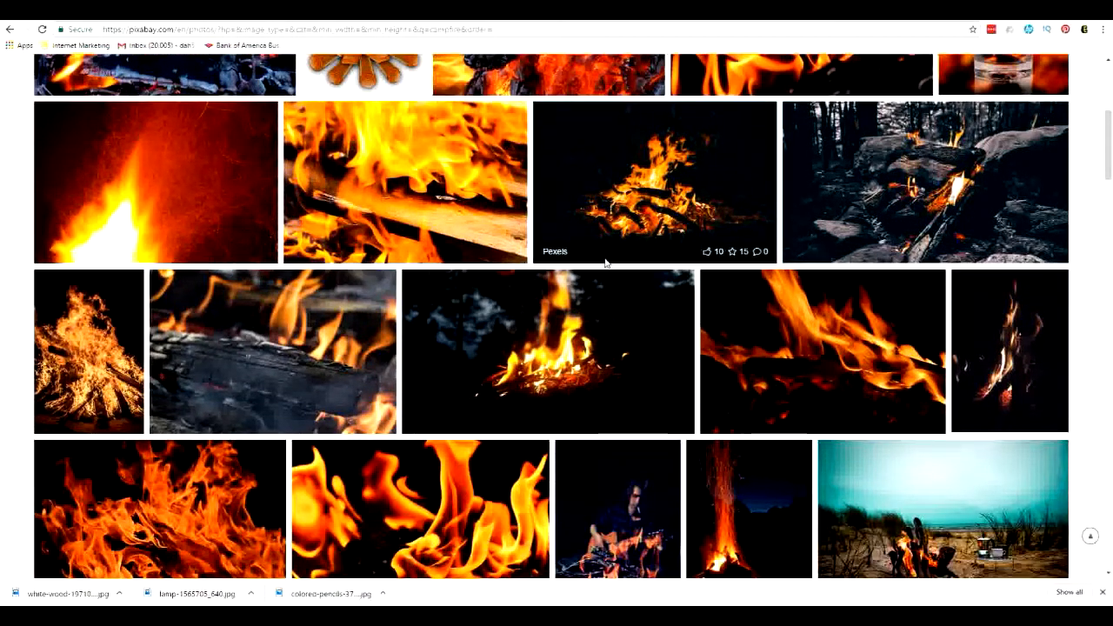
scroll(606, 262, down, 2)
scroll(604, 262, down, 2)
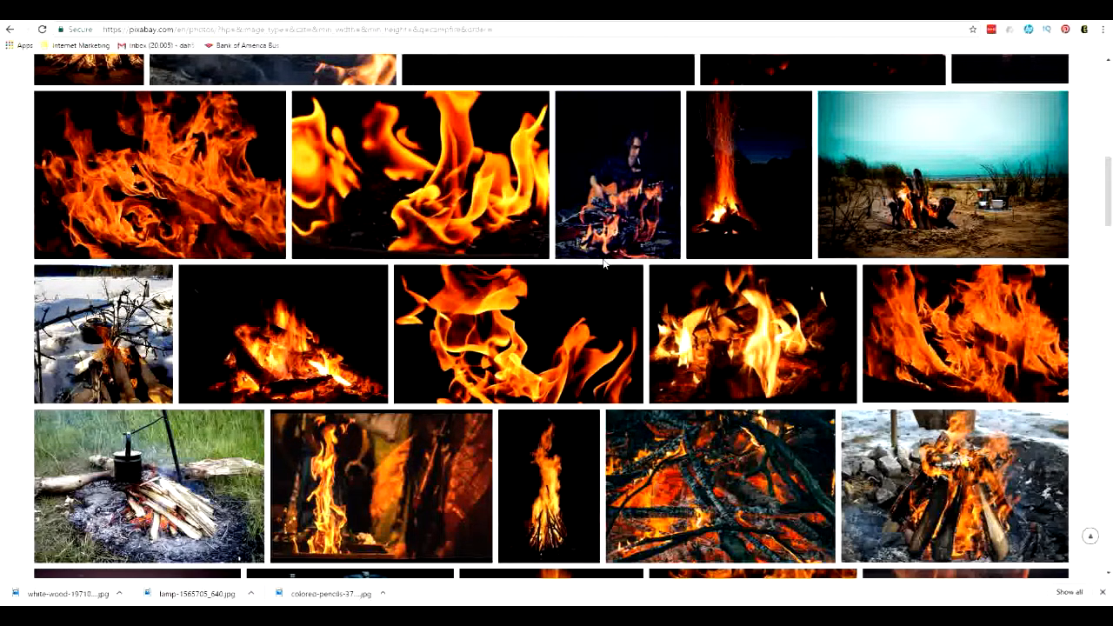
scroll(604, 262, down, 1)
scroll(605, 262, down, 2)
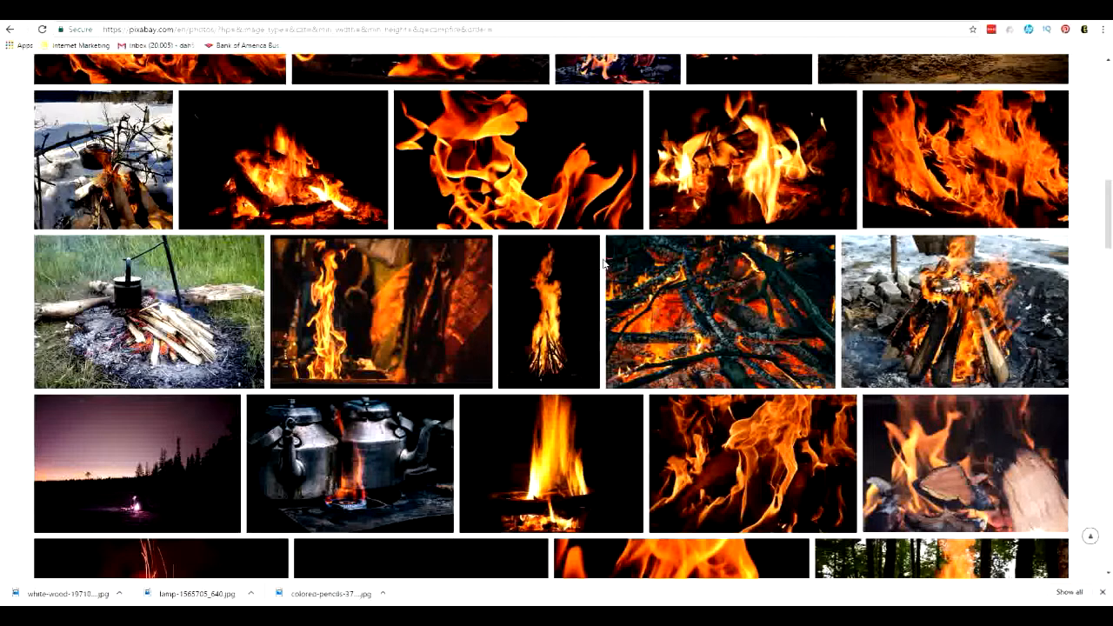
scroll(604, 263, down, 1)
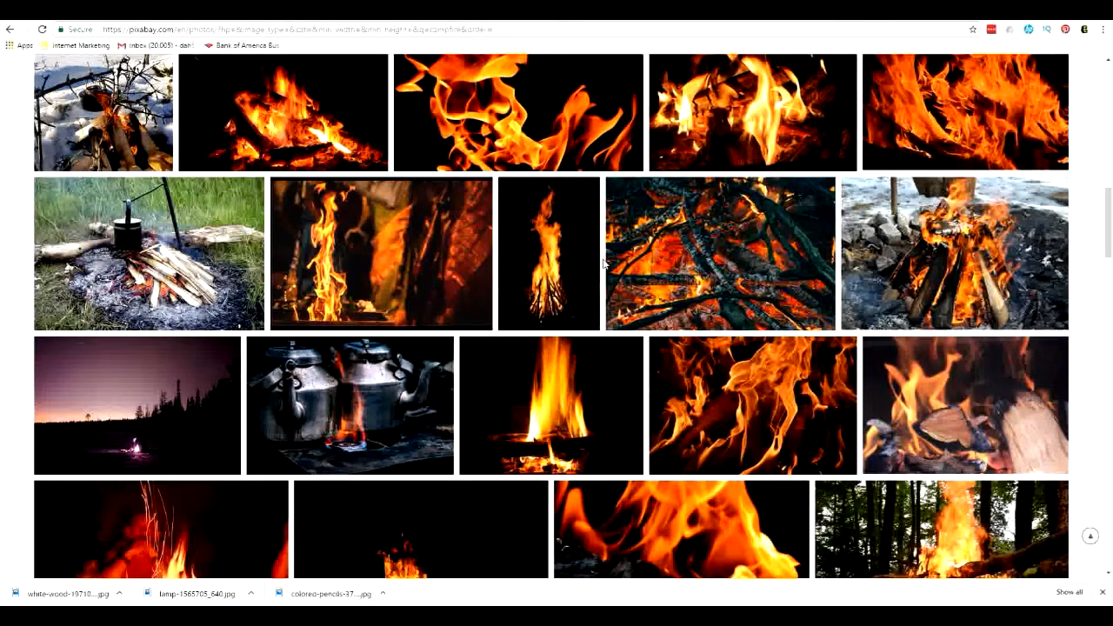
scroll(604, 263, down, 2)
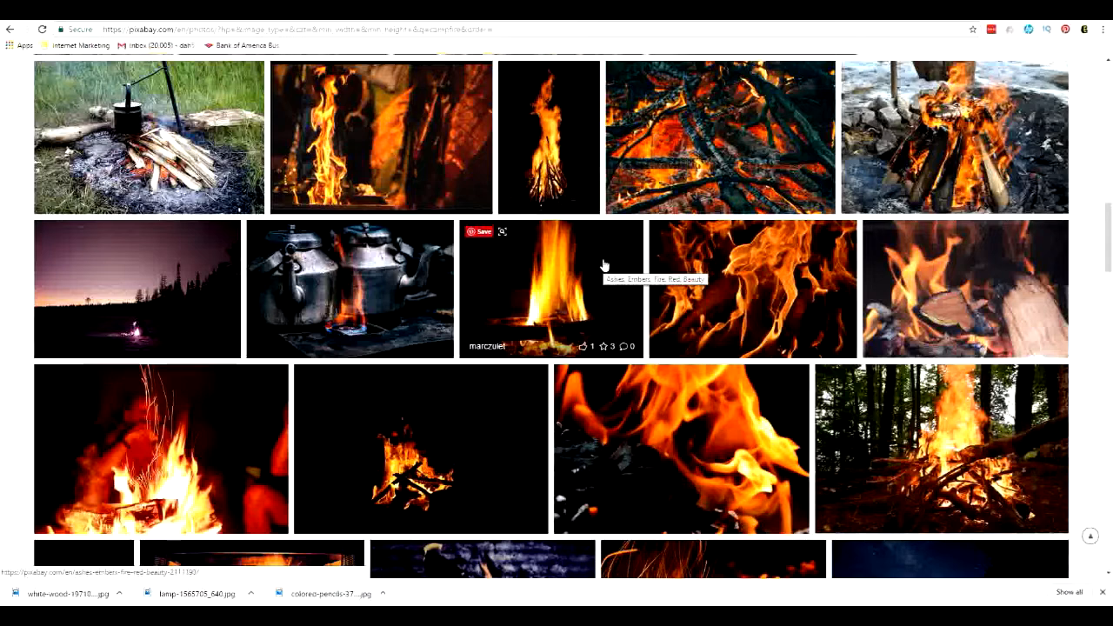
scroll(605, 264, down, 2)
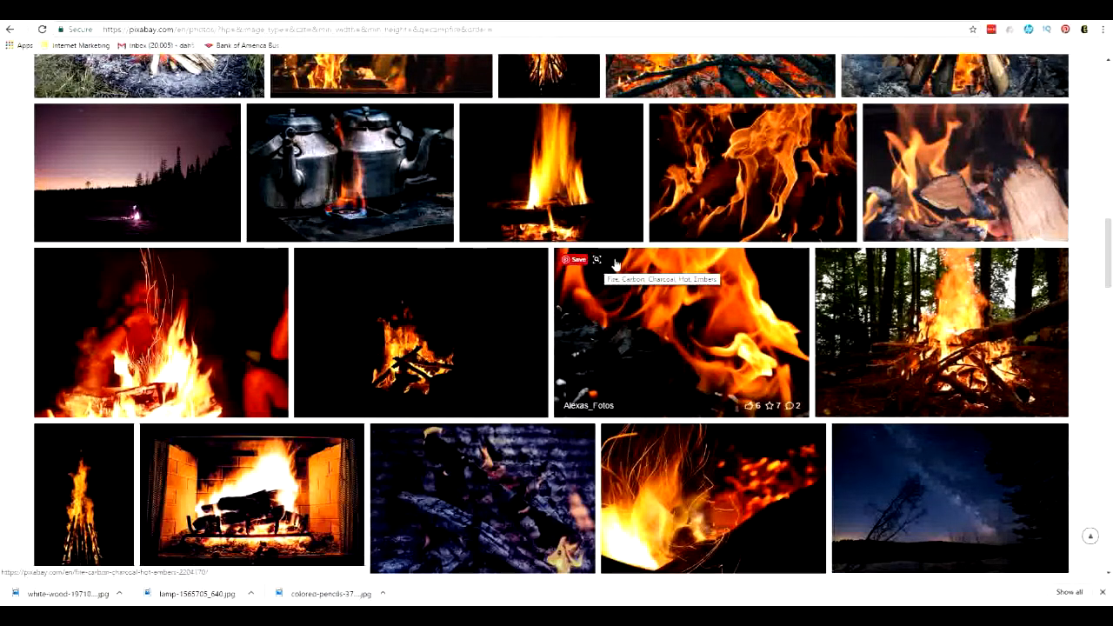
click(375, 166)
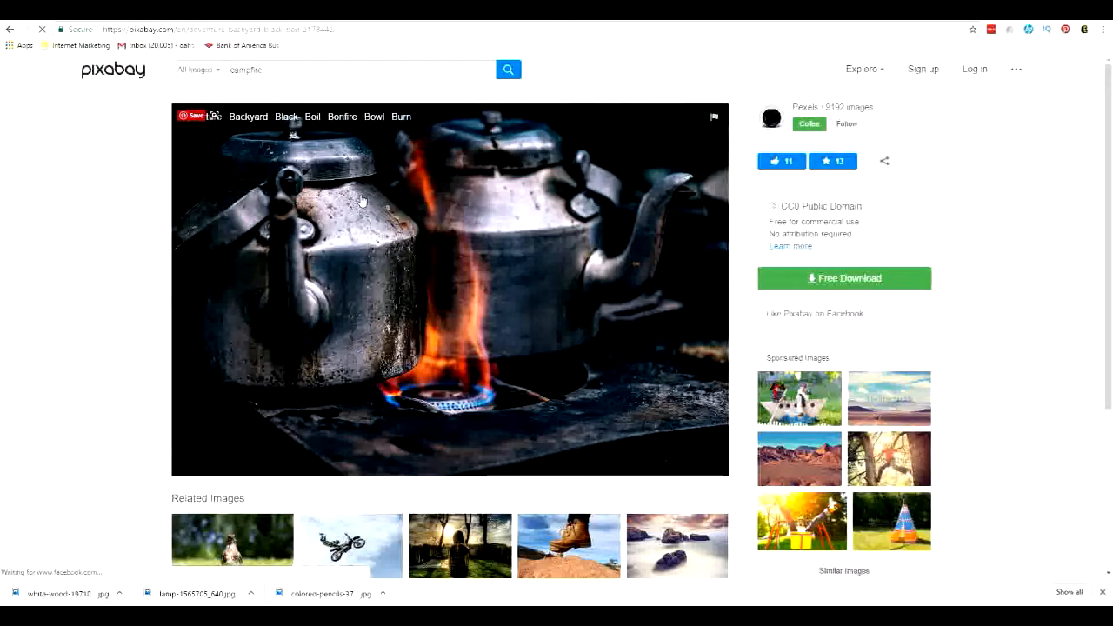
Step: Download the kettle photo as a 640×426 JPG
click(839, 281)
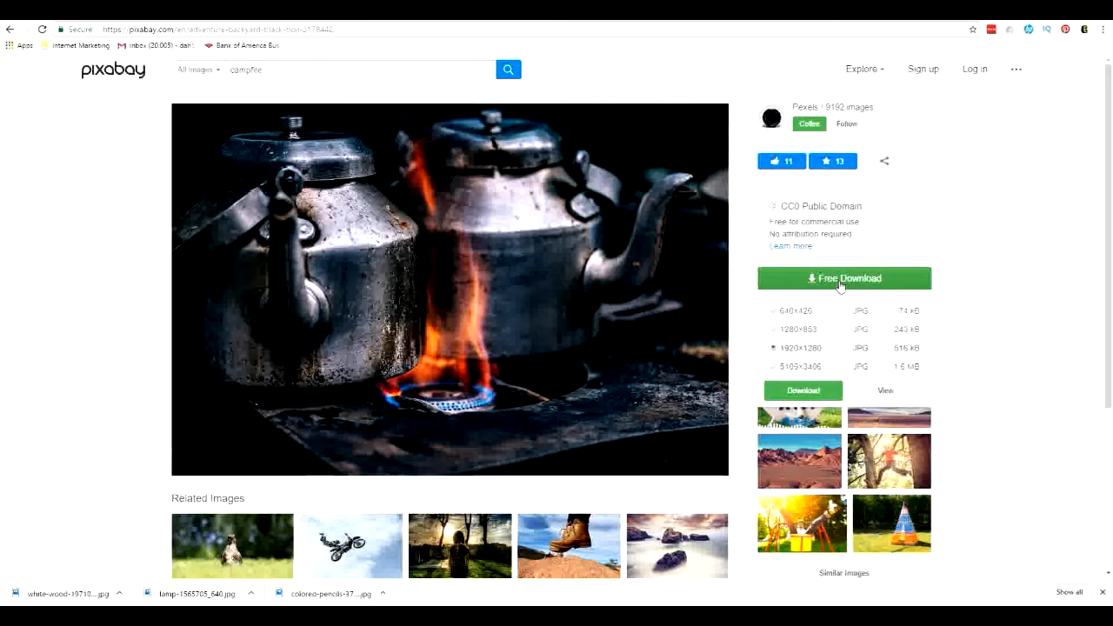
click(773, 312)
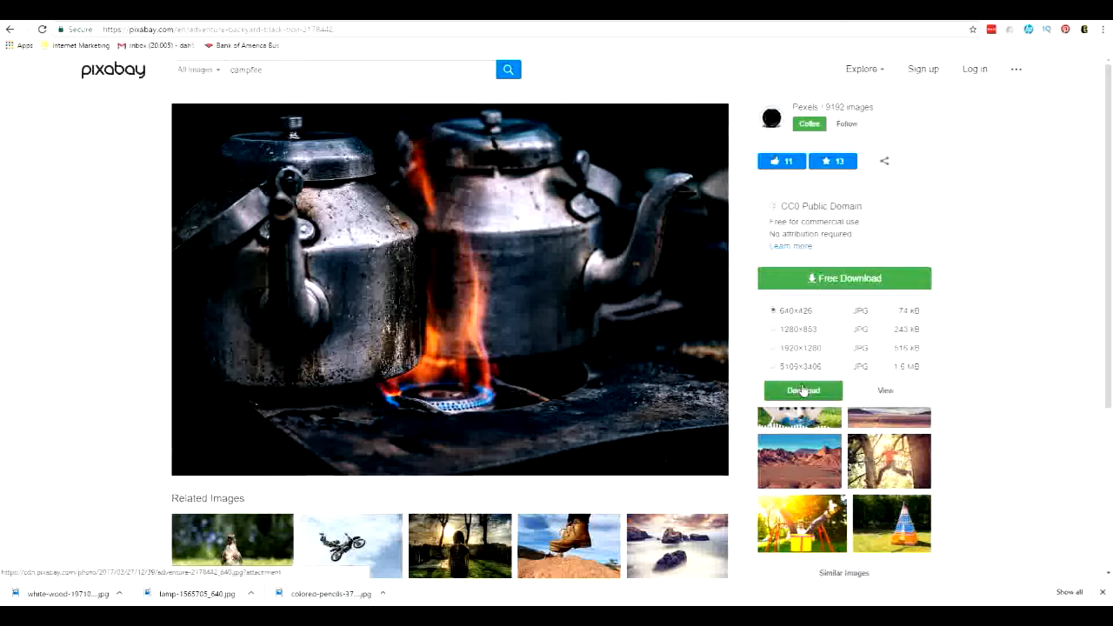
click(804, 390)
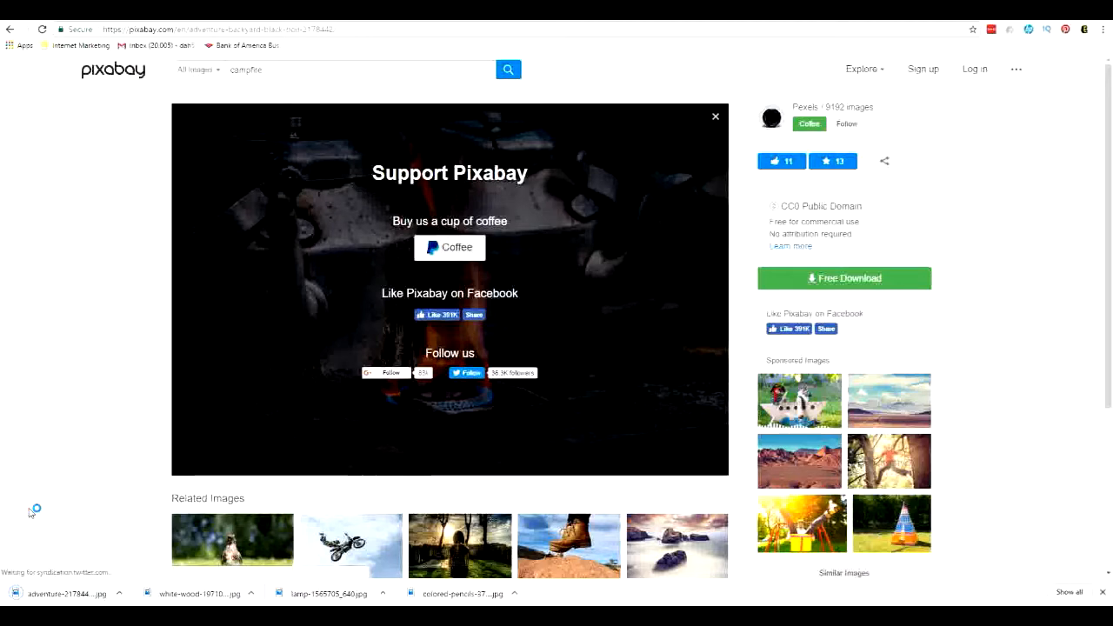
Step: Show the downloaded adventure-2178442_640.jpg in its folder, move it to the Desktop and minimize the folder window
drag(57, 593, 61, 594)
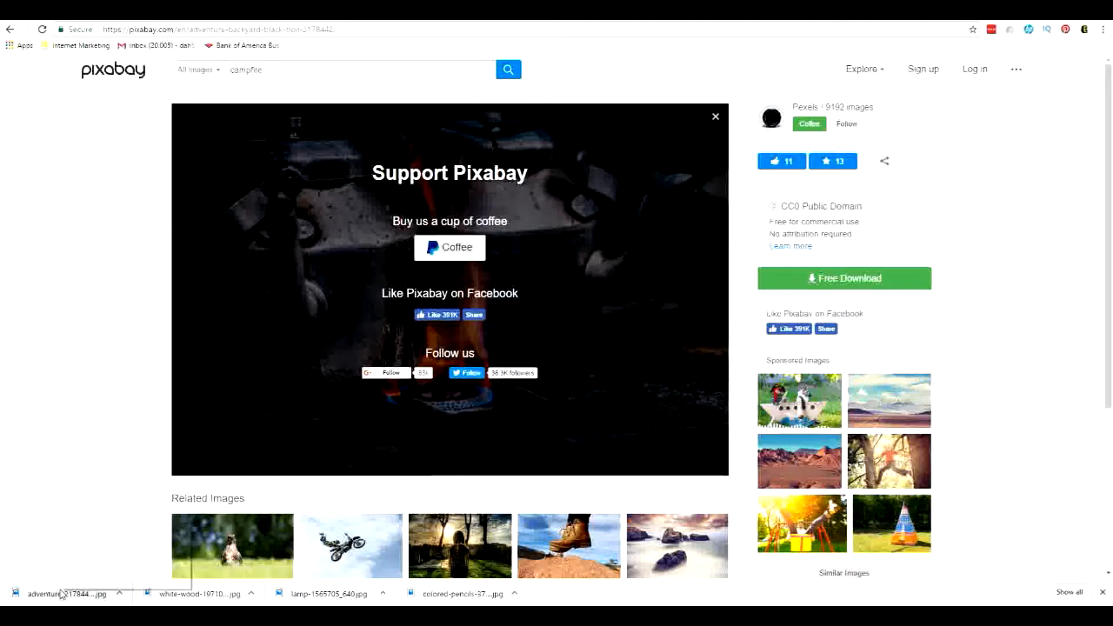
right_click(60, 594)
click(89, 562)
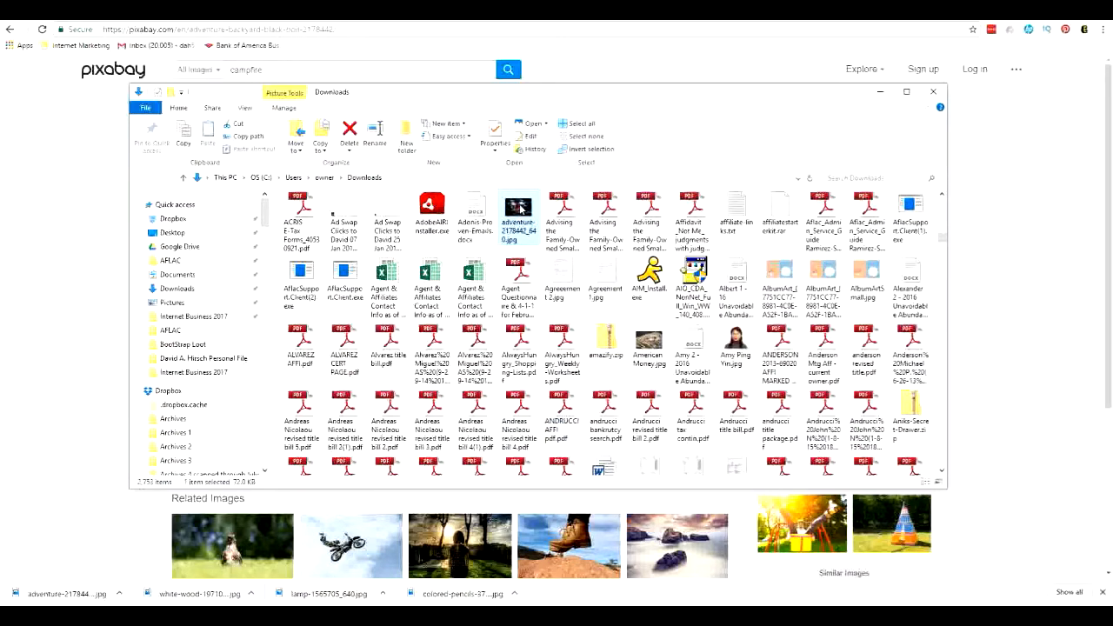
drag(520, 209, 192, 236)
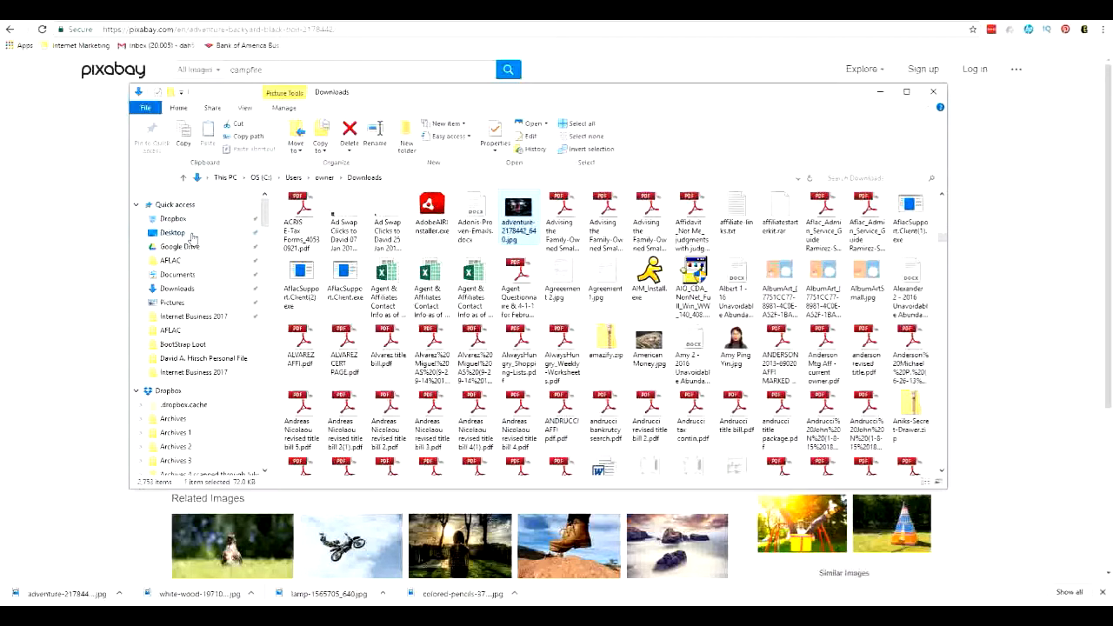
click(881, 94)
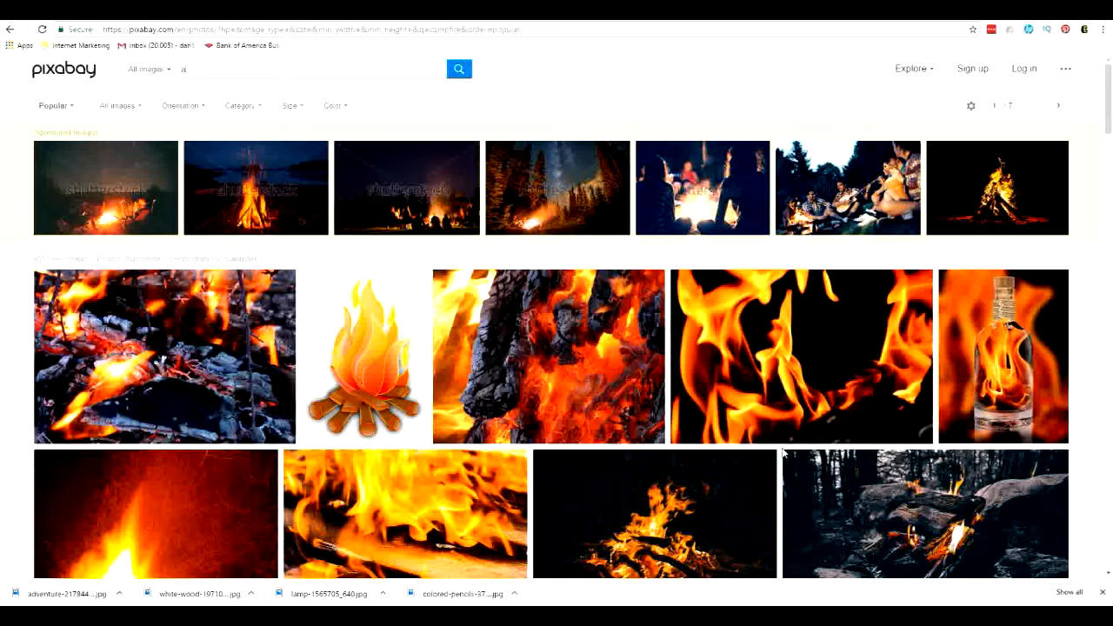
Step: Search for "ax" and download the photo of an axe stuck in a tree stump among fallen leaves as a 640×480 JPG
key(Return)
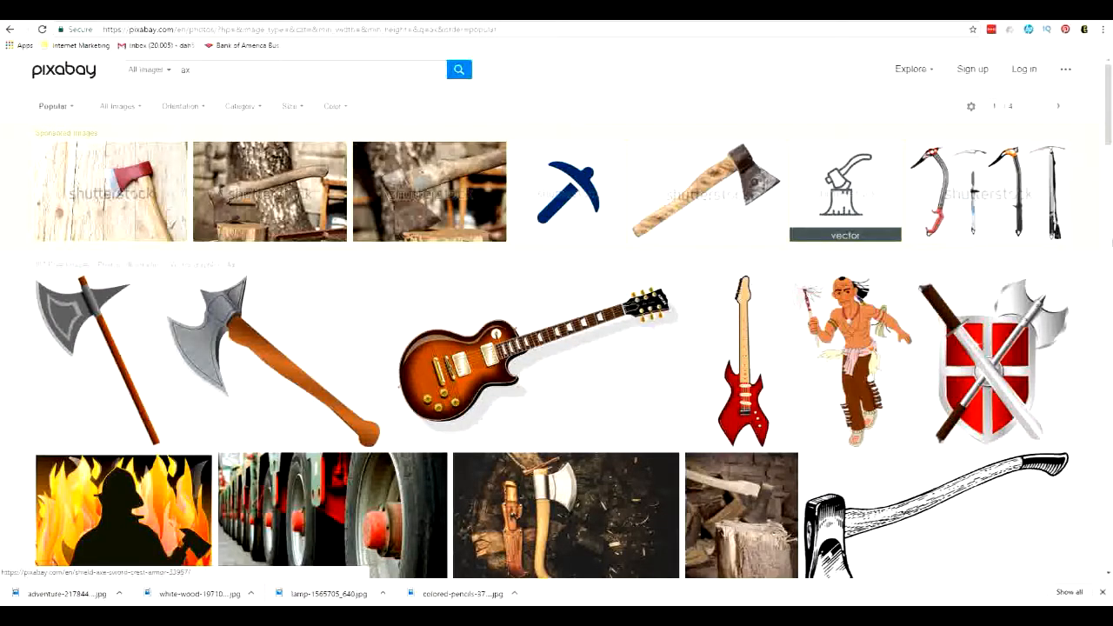
drag(1107, 123, 1109, 278)
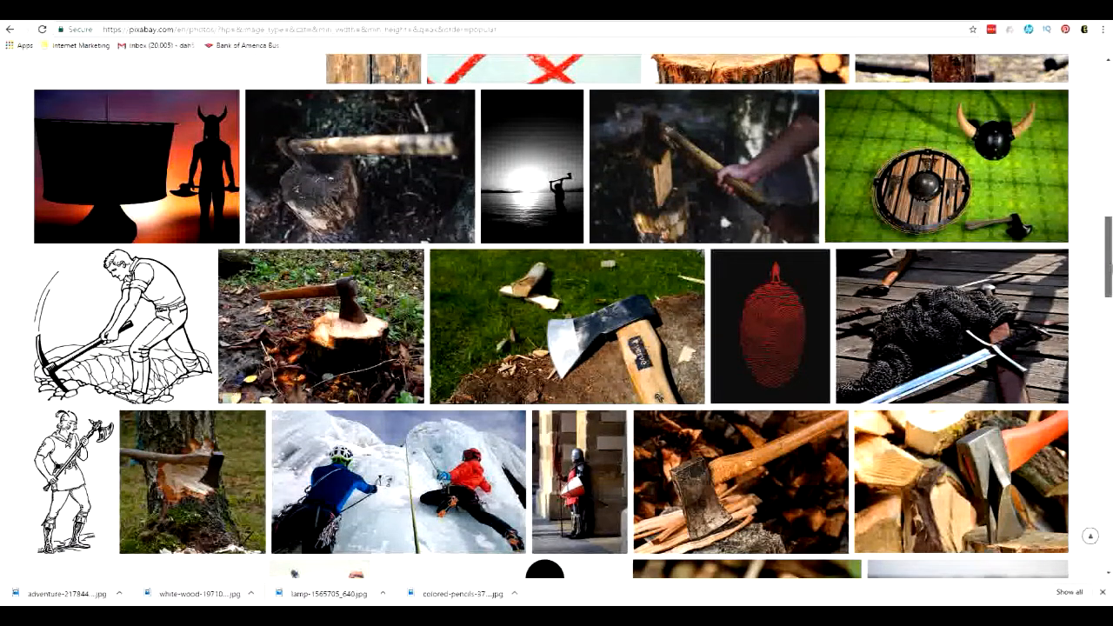
drag(1108, 278, 1109, 285)
click(319, 297)
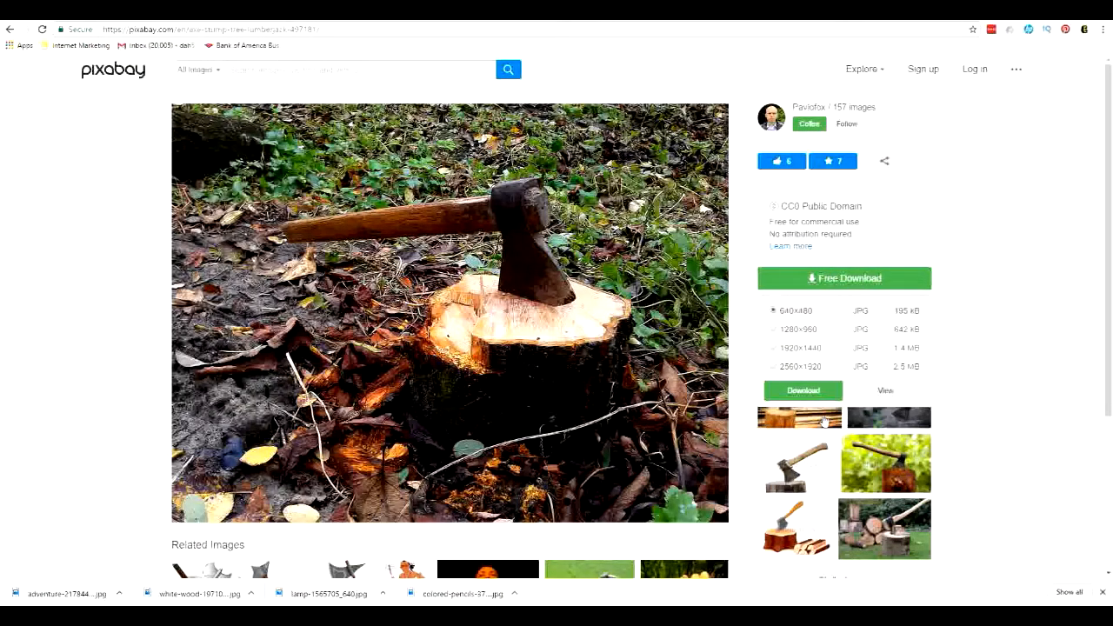
click(793, 391)
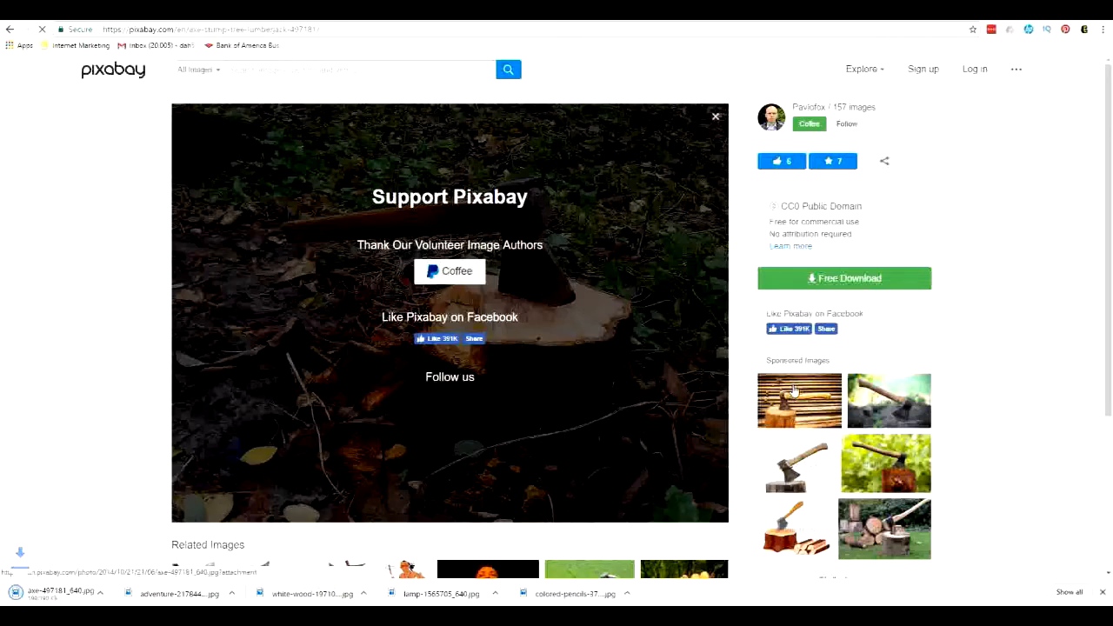
Step: Show the downloaded axe-497181_640.jpg in its folder, move it to the Desktop and minimize the folder window
right_click(100, 595)
click(116, 564)
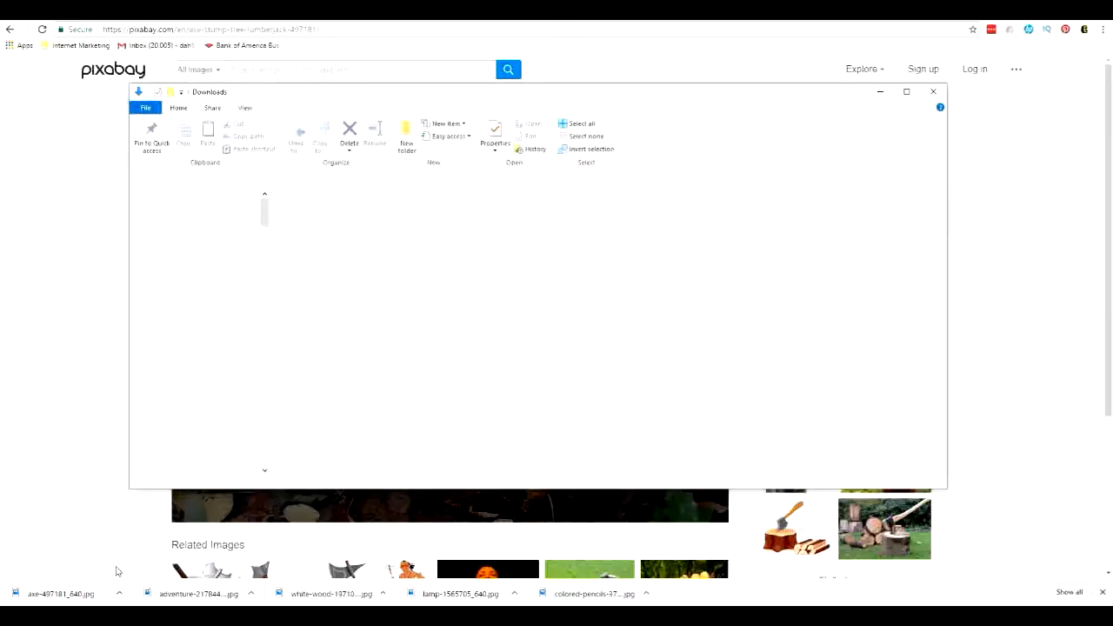
drag(606, 428, 196, 240)
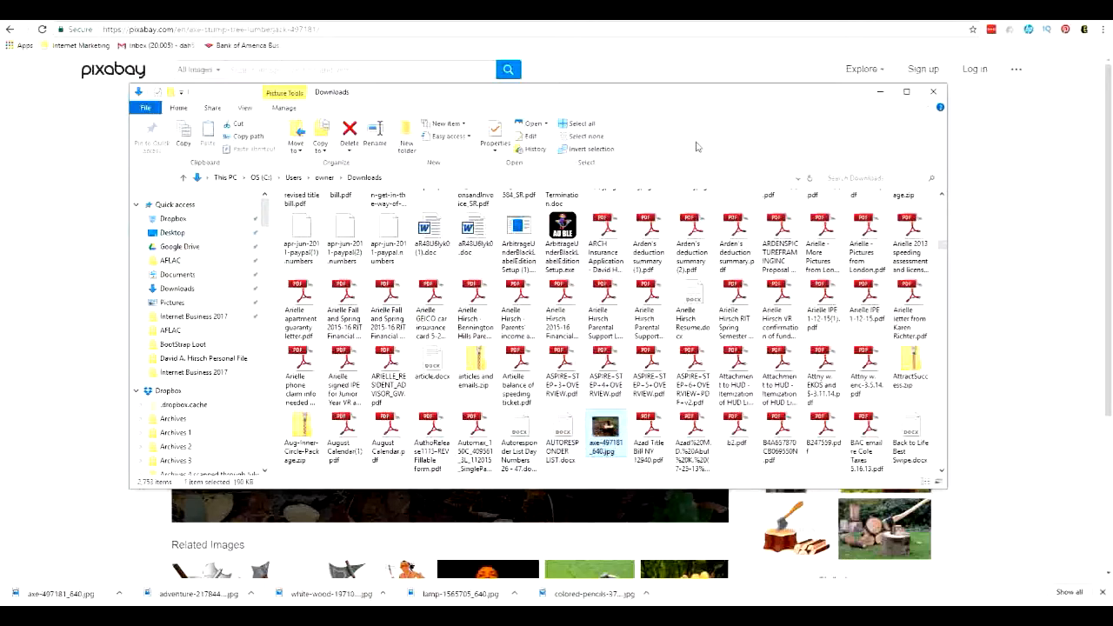
click(881, 92)
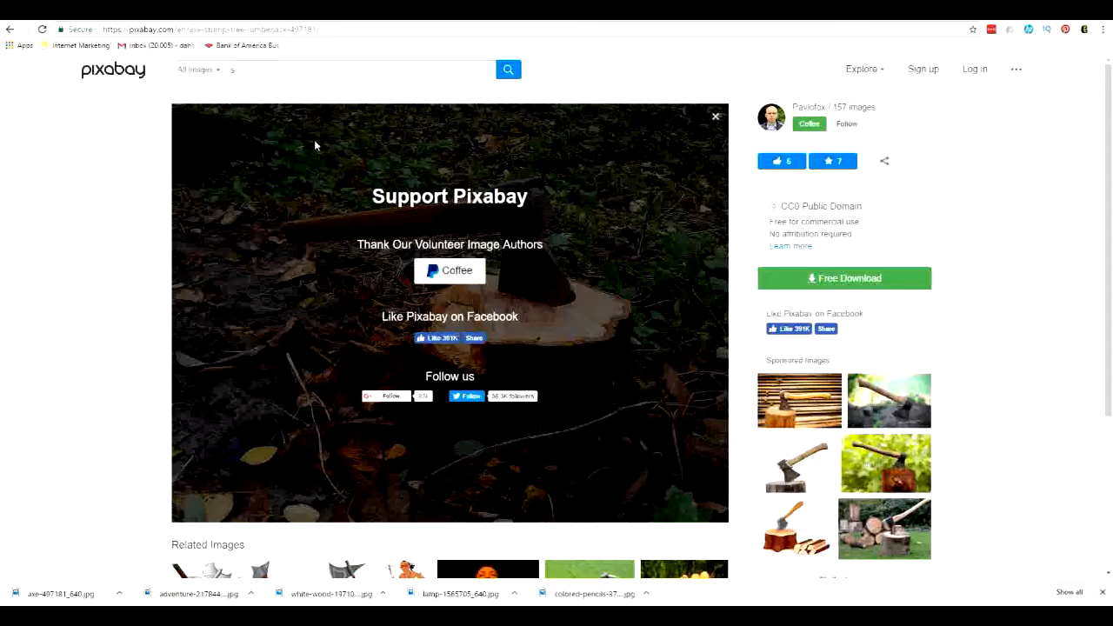
Step: Search for "solar cells" and download the photo of the blue solar panels standing on garden grass as a 640×360 JPG
text(solar cells)
key(Return)
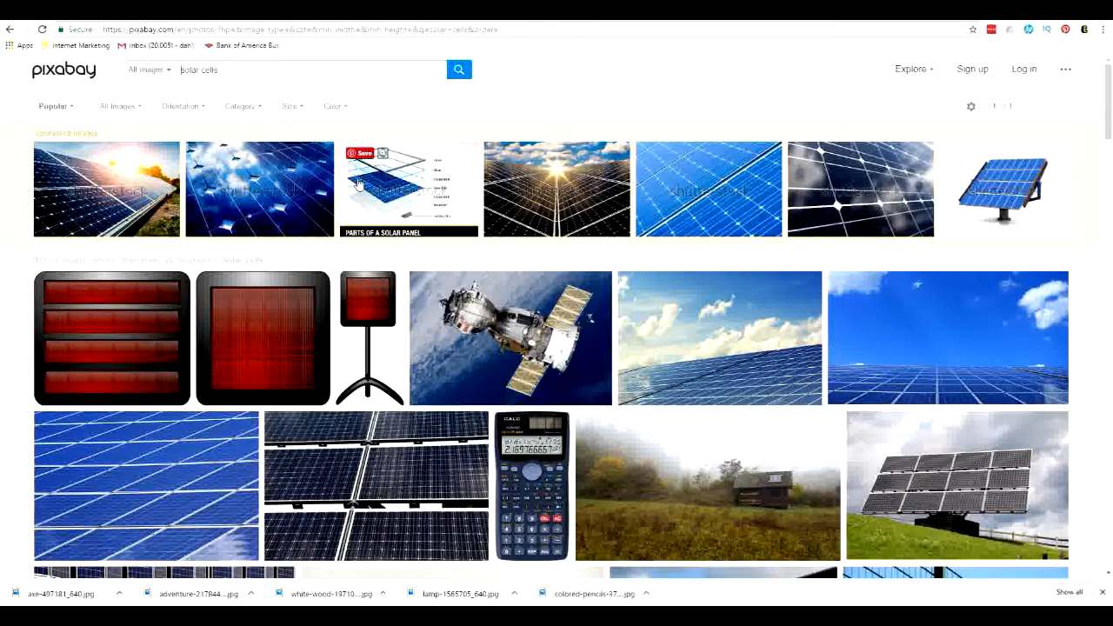
drag(1110, 102, 1110, 422)
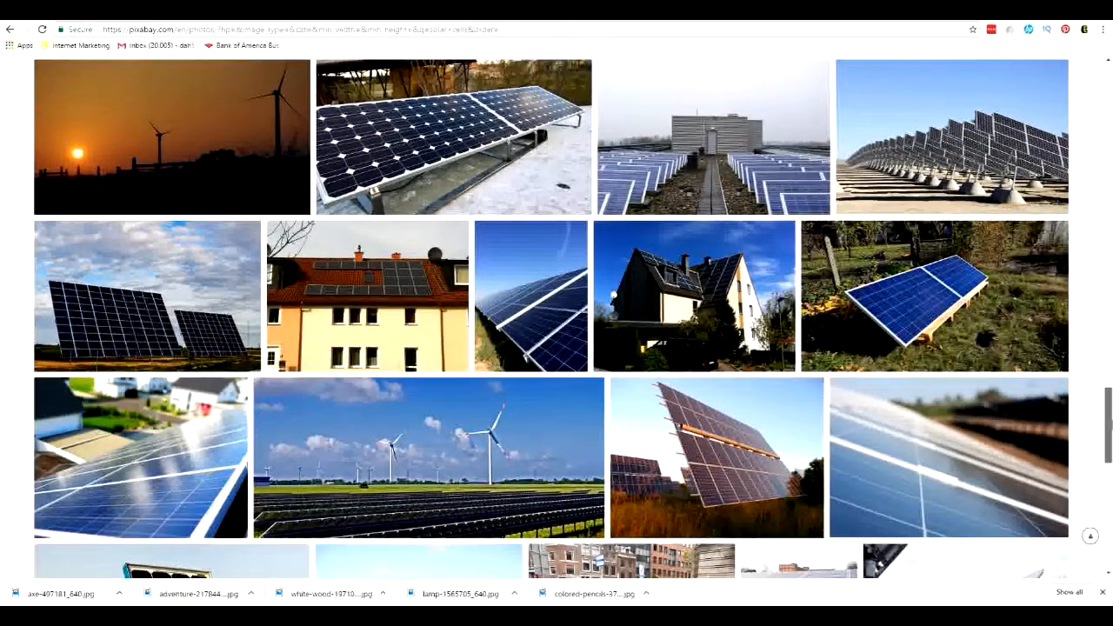
click(922, 298)
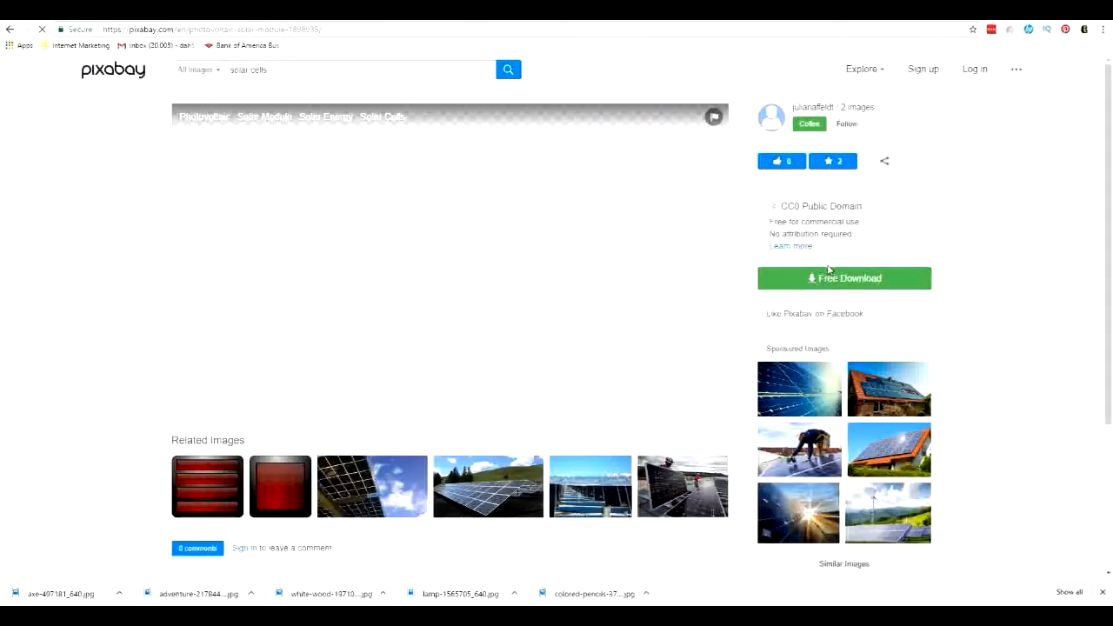
click(829, 280)
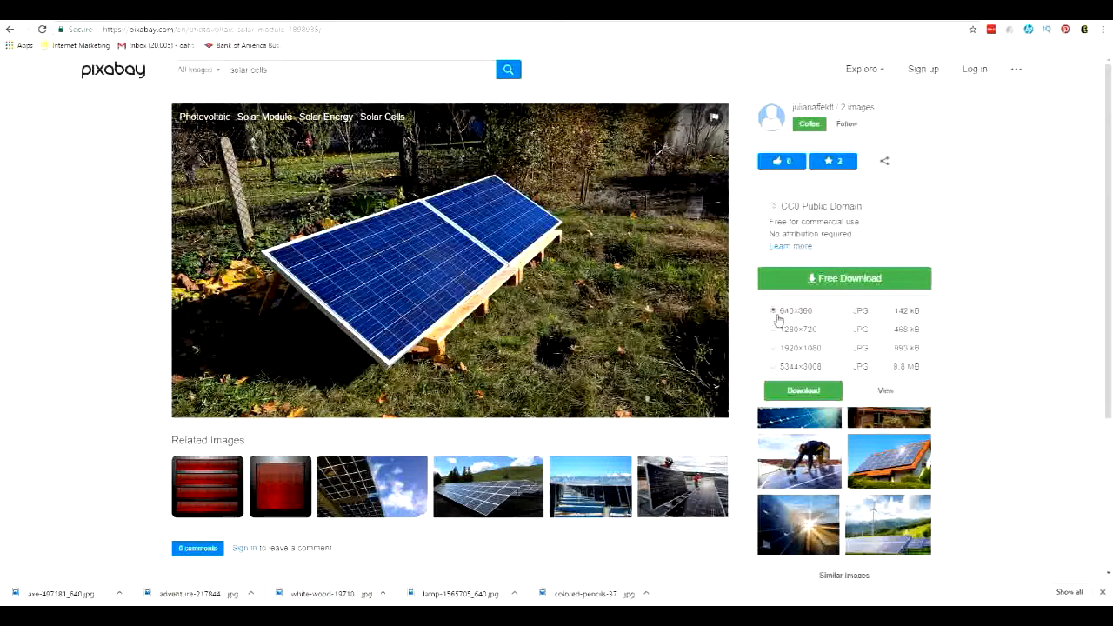
click(804, 390)
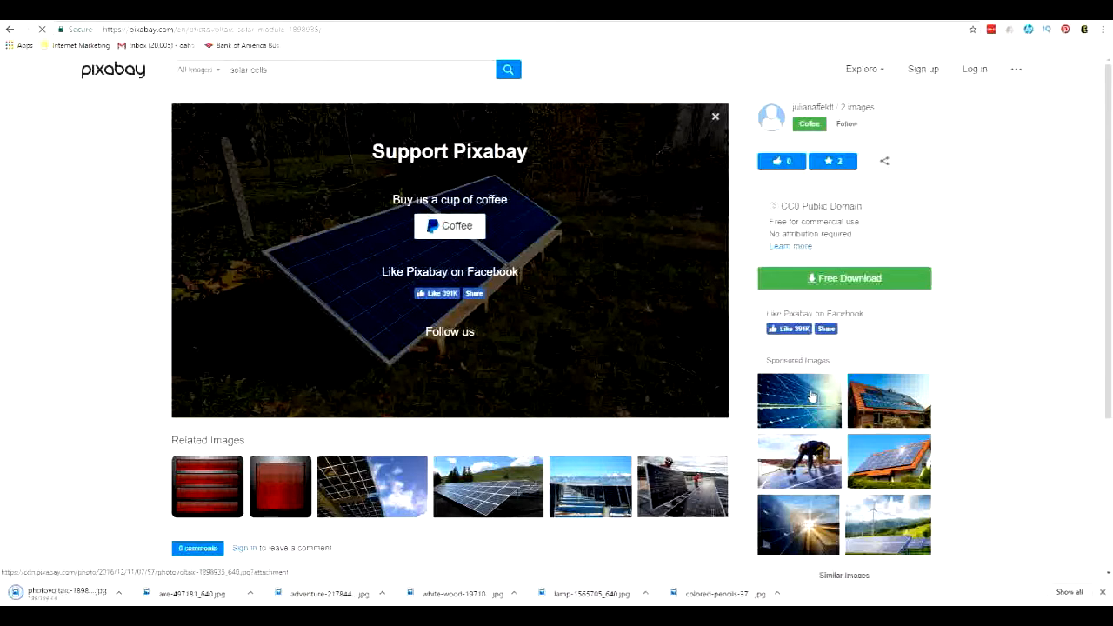
Step: Show the downloaded photovoltaic-1898935_640.jpg in its folder, move it to the Desktop and minimize the folder window
right_click(93, 594)
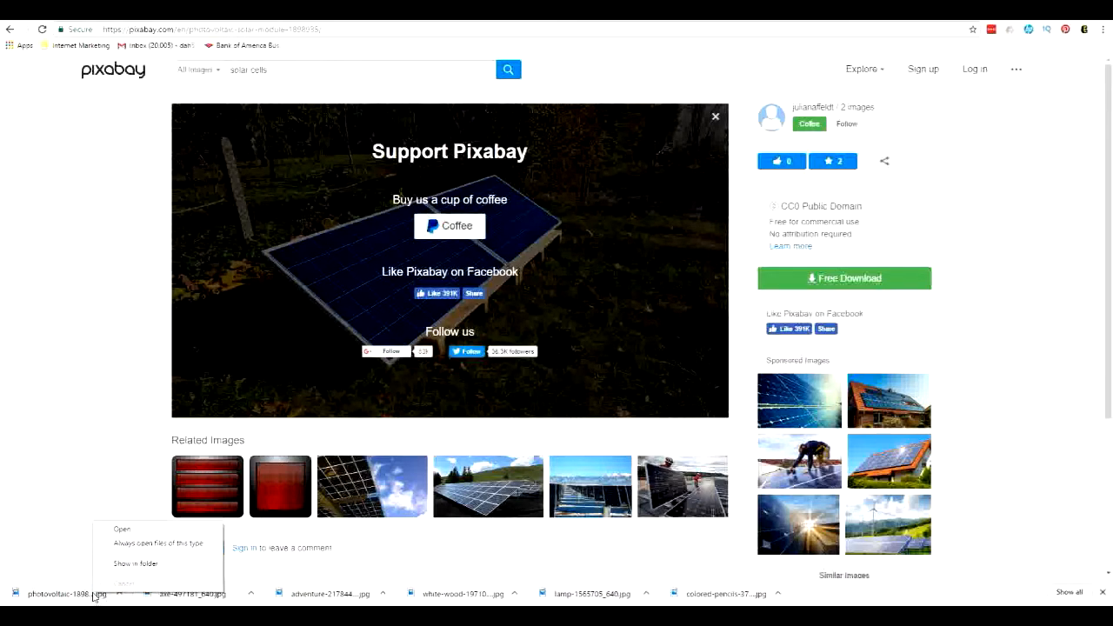
click(132, 563)
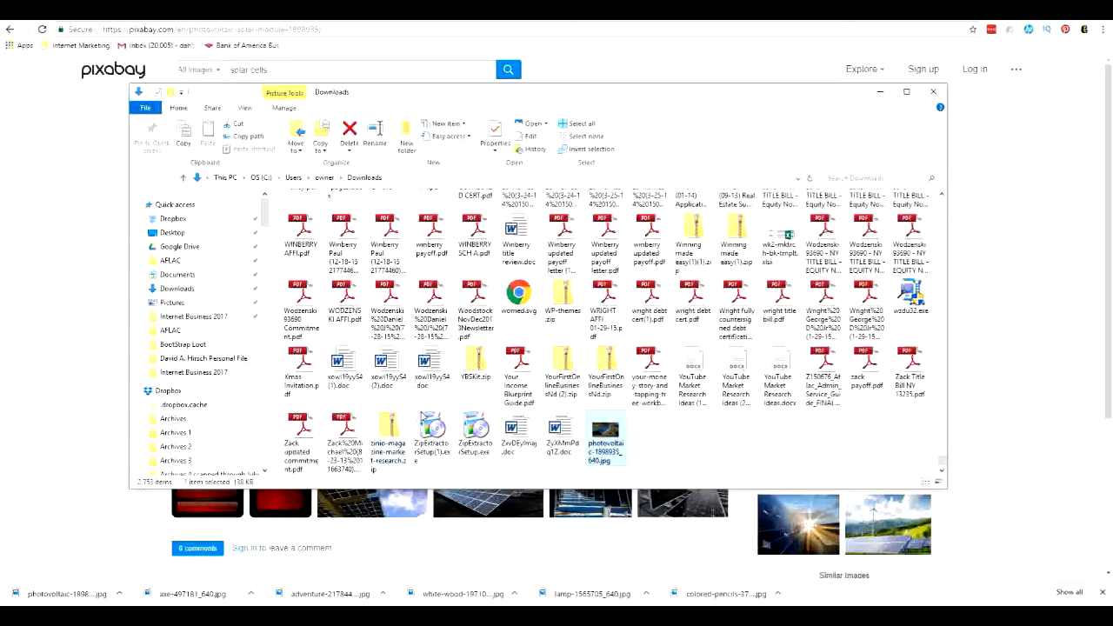
drag(604, 435, 208, 238)
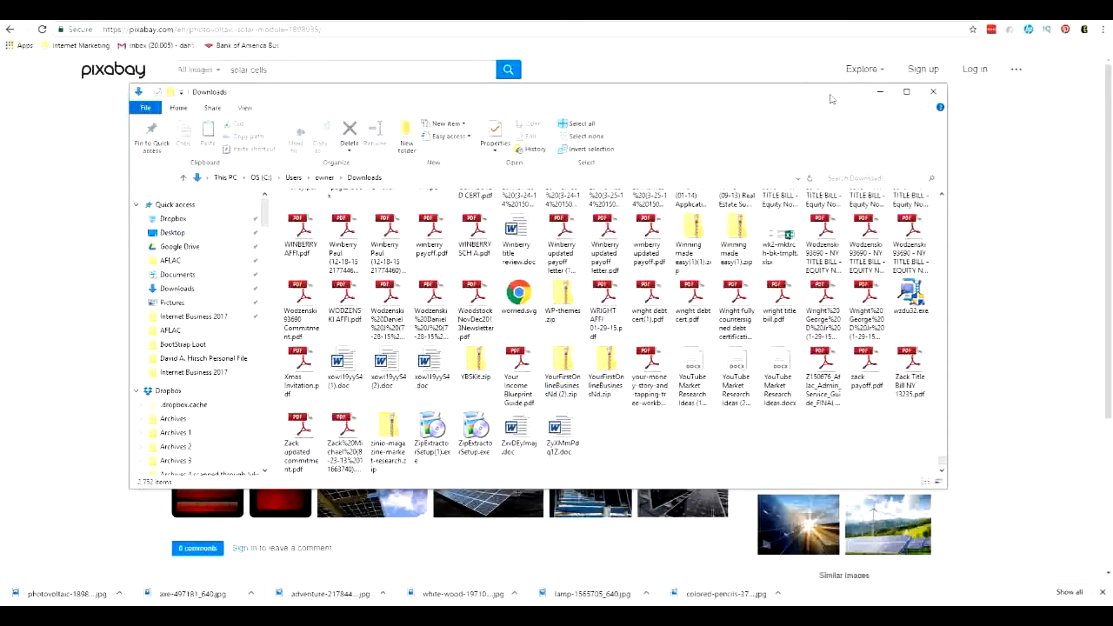
click(878, 97)
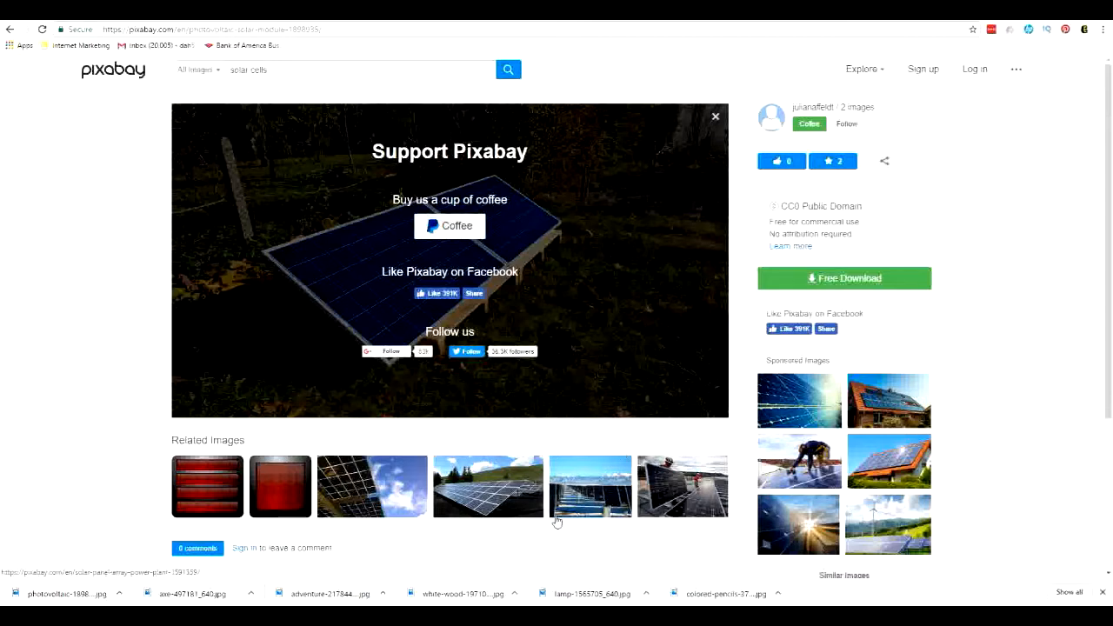
Step: Find GIMP 2 among the installed programs and launch it
key(super)
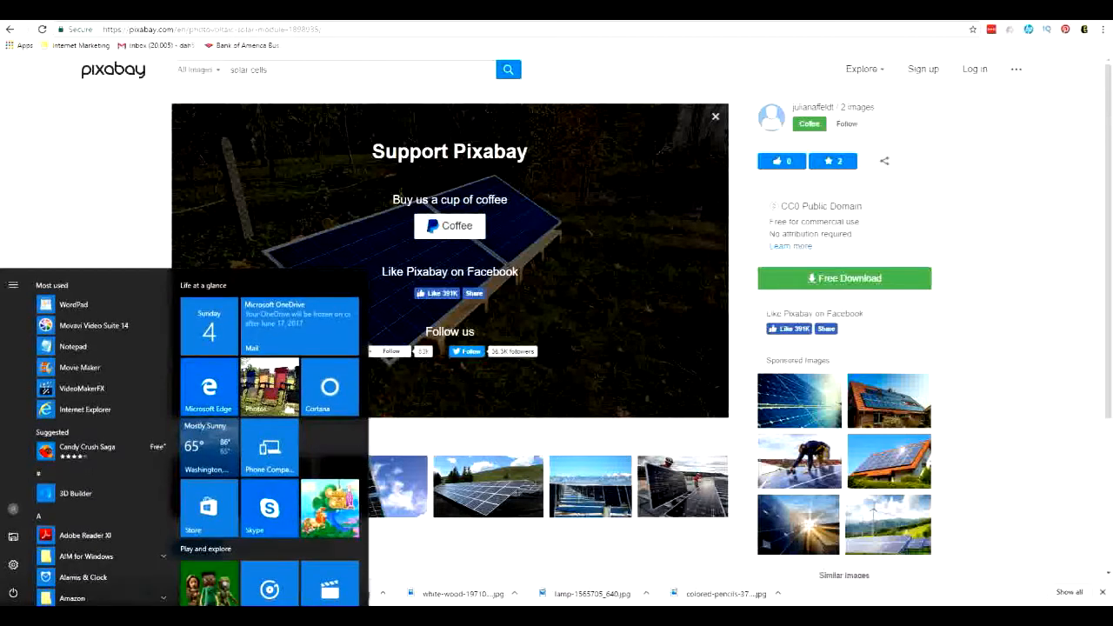
scroll(65, 570, down, 10)
scroll(65, 569, down, 5)
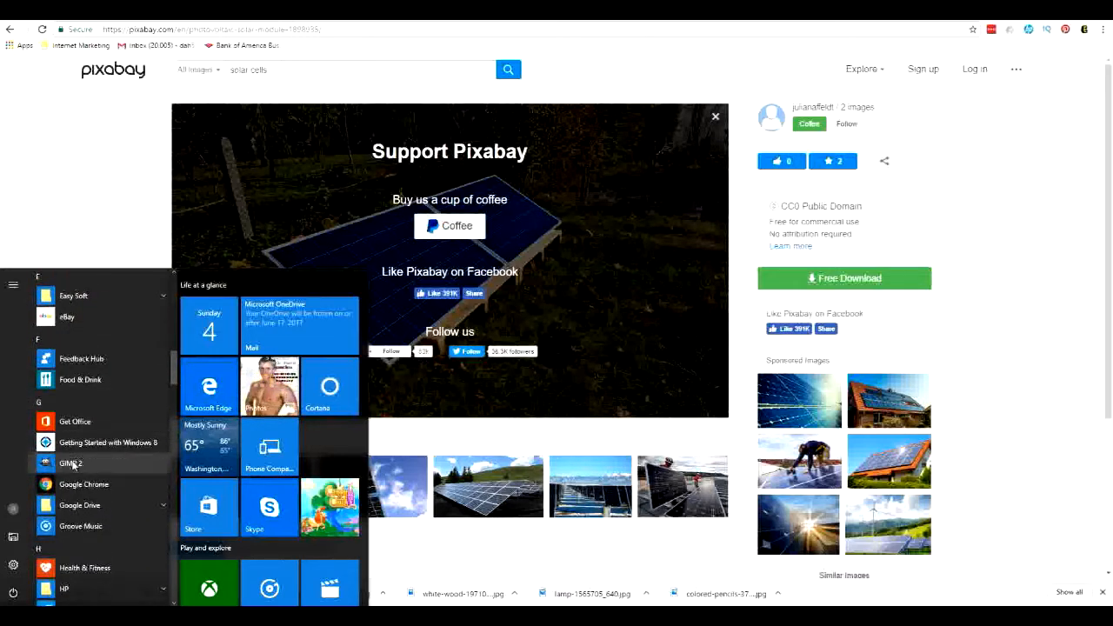
click(70, 462)
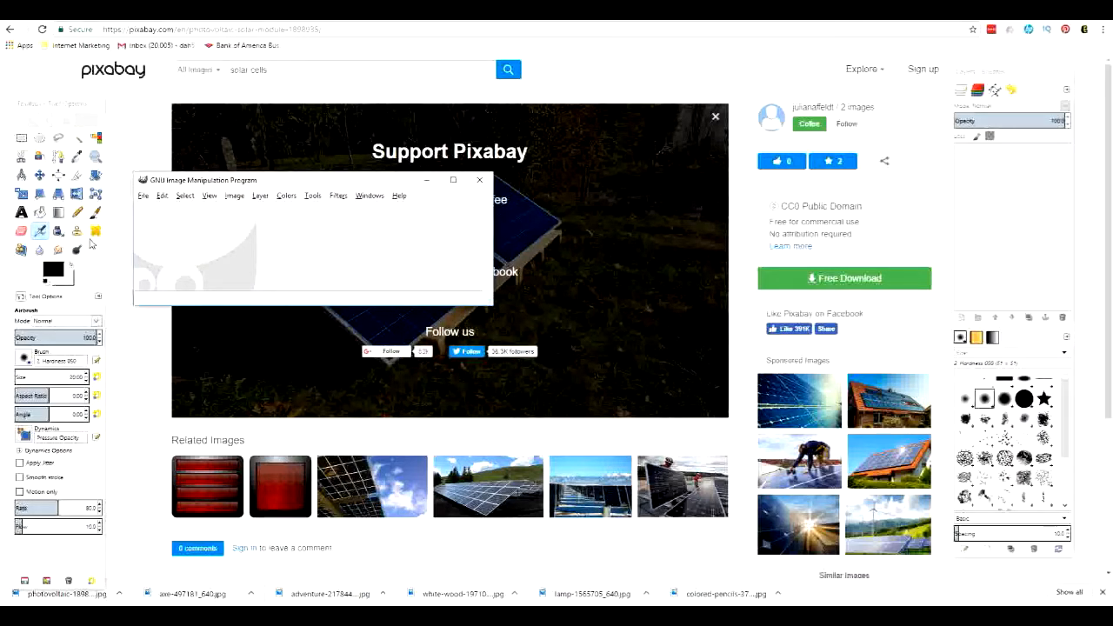
Step: Create a new blank image 2000 px wide and 400 px high
click(143, 196)
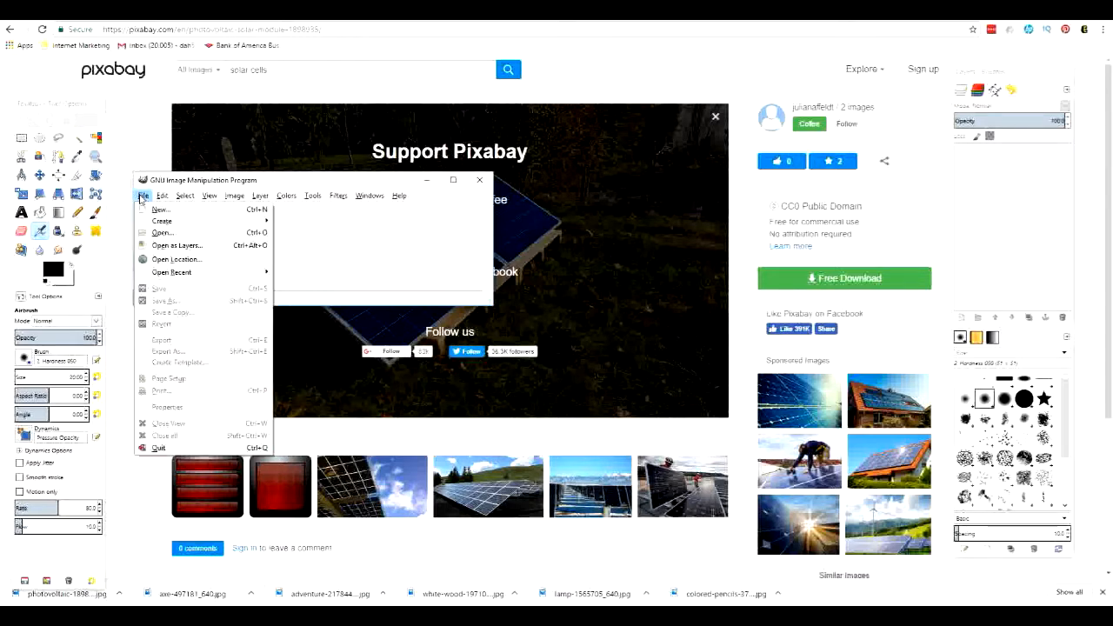
click(157, 210)
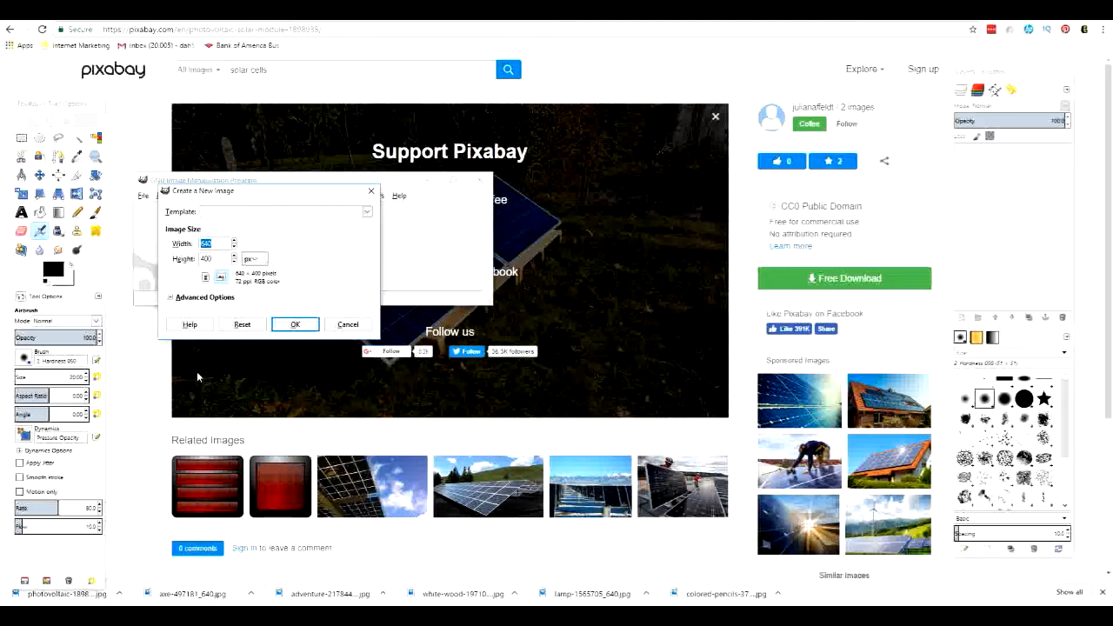
text(2000)
click(294, 324)
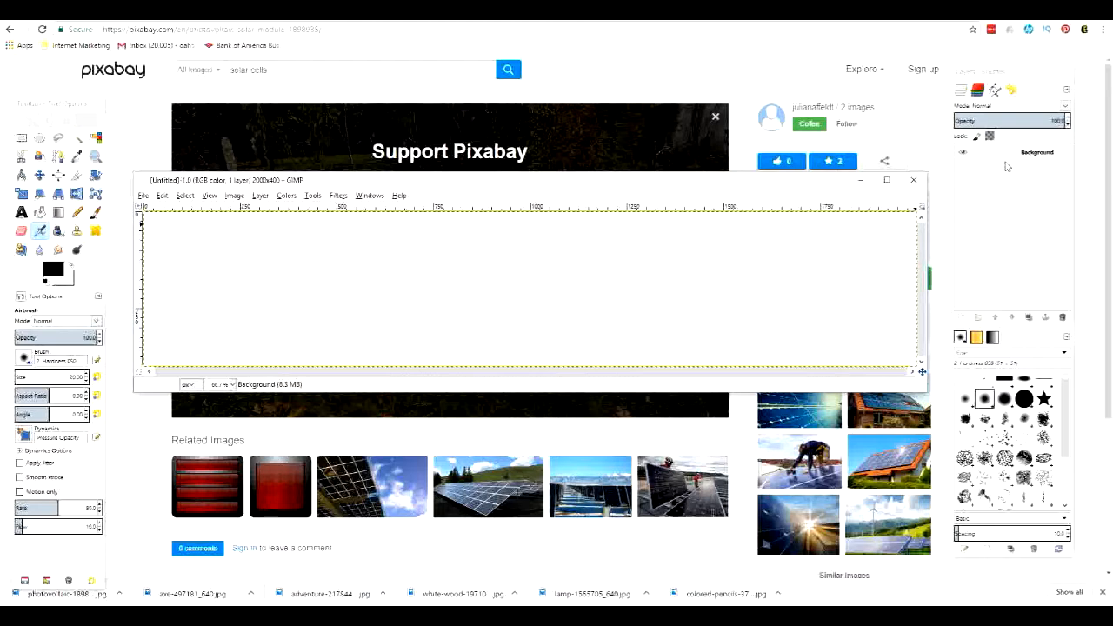
Step: Select the Background layer and set the background color to bright red, f80b0b
click(1007, 153)
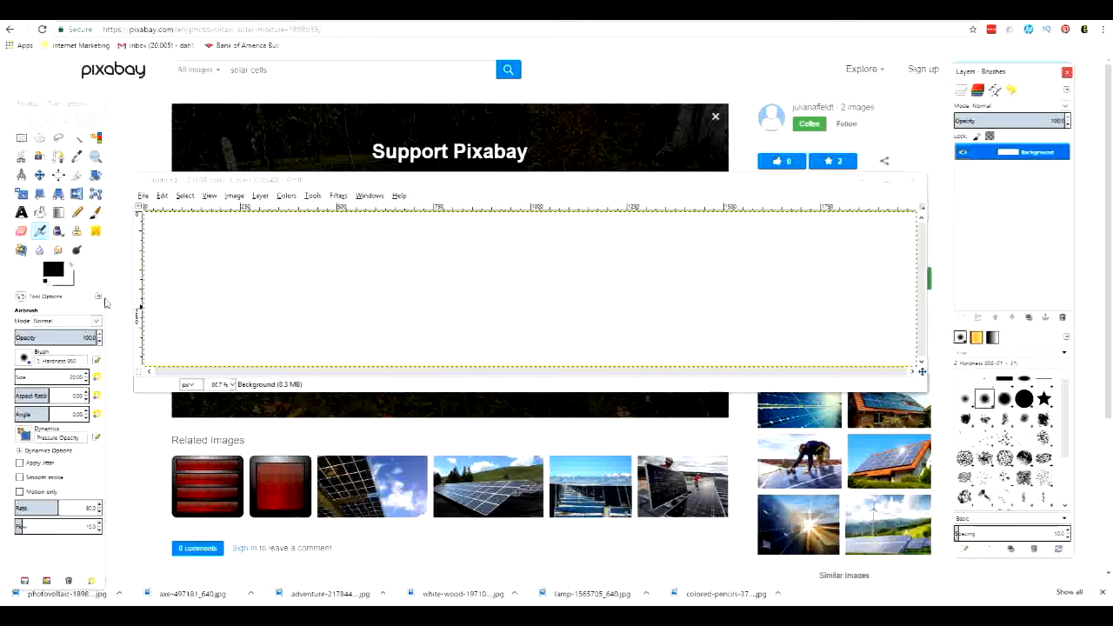
click(69, 283)
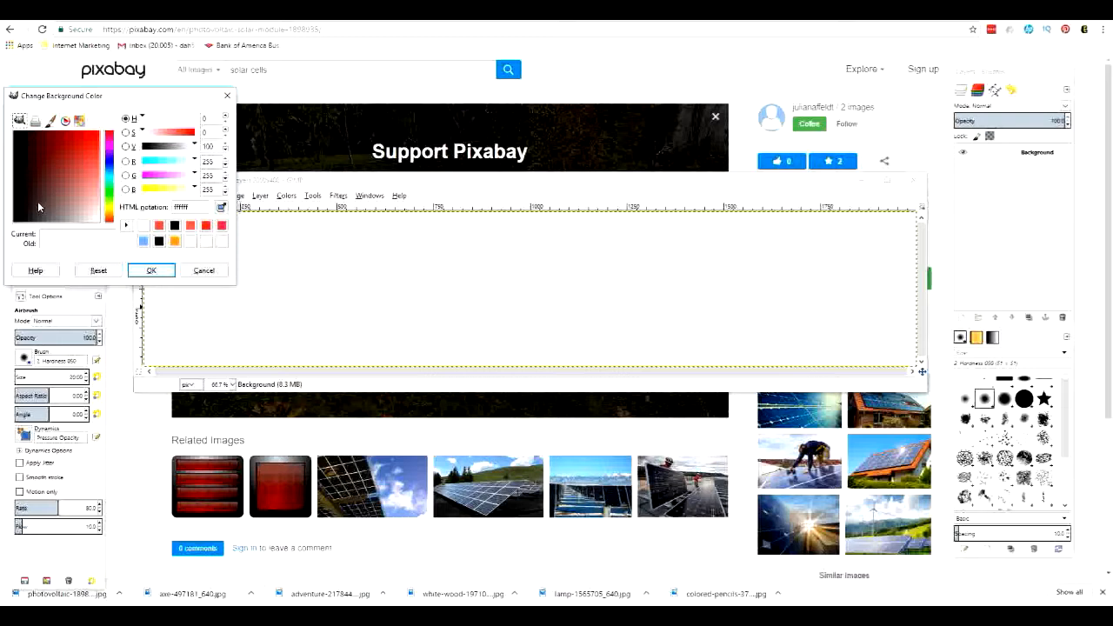
click(94, 143)
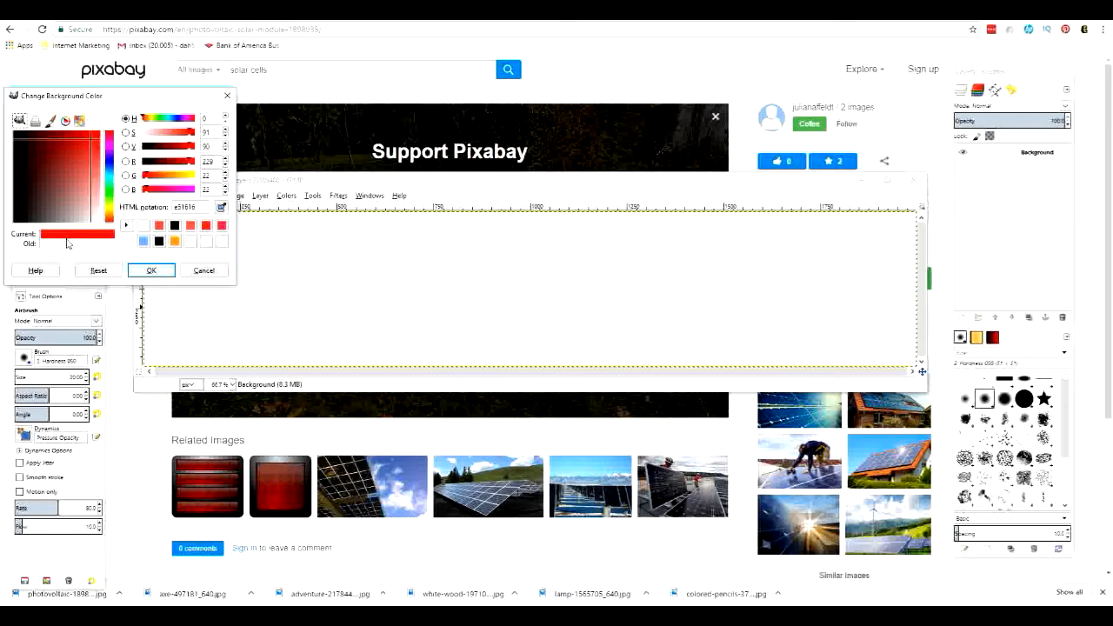
drag(91, 140, 99, 133)
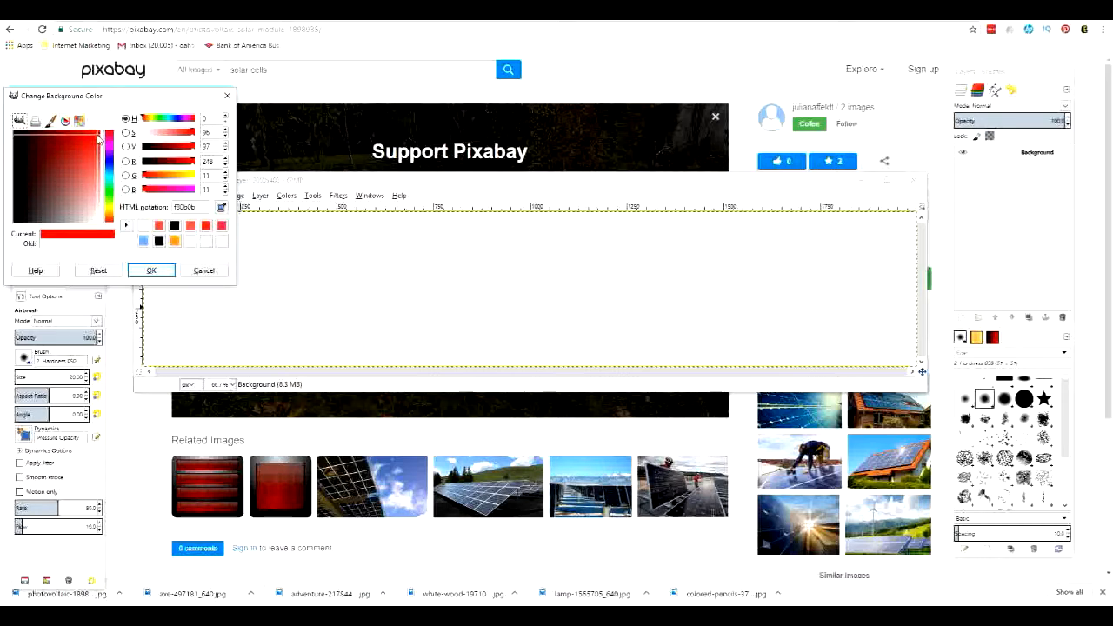
click(148, 270)
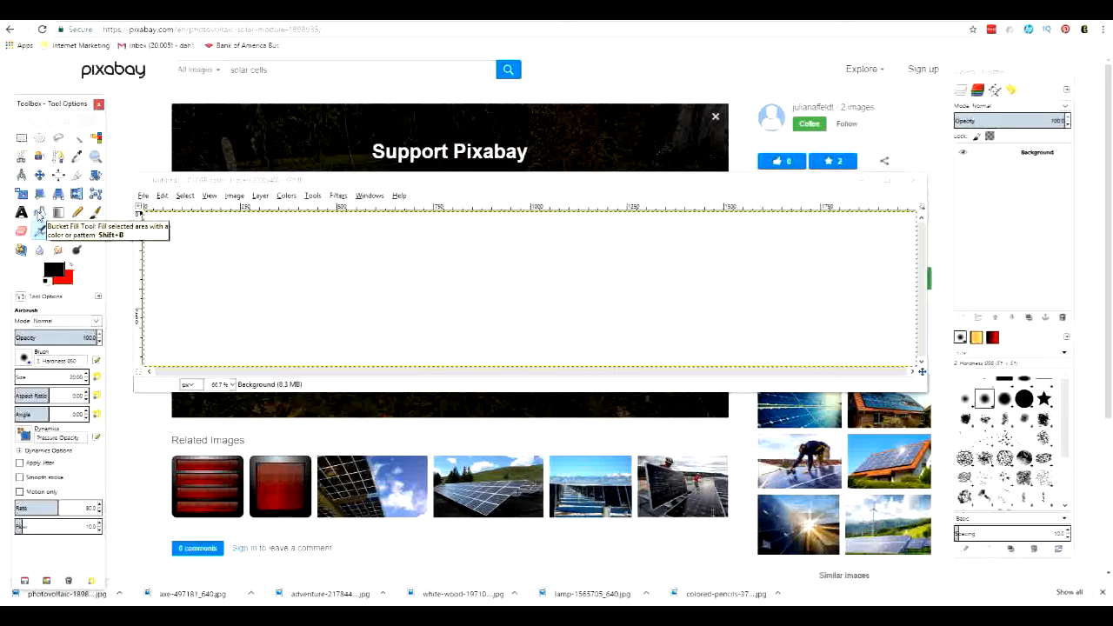
Step: Swap the colors so that red is the foreground color, and fill the whole canvas with it using Bucket Fill
click(39, 214)
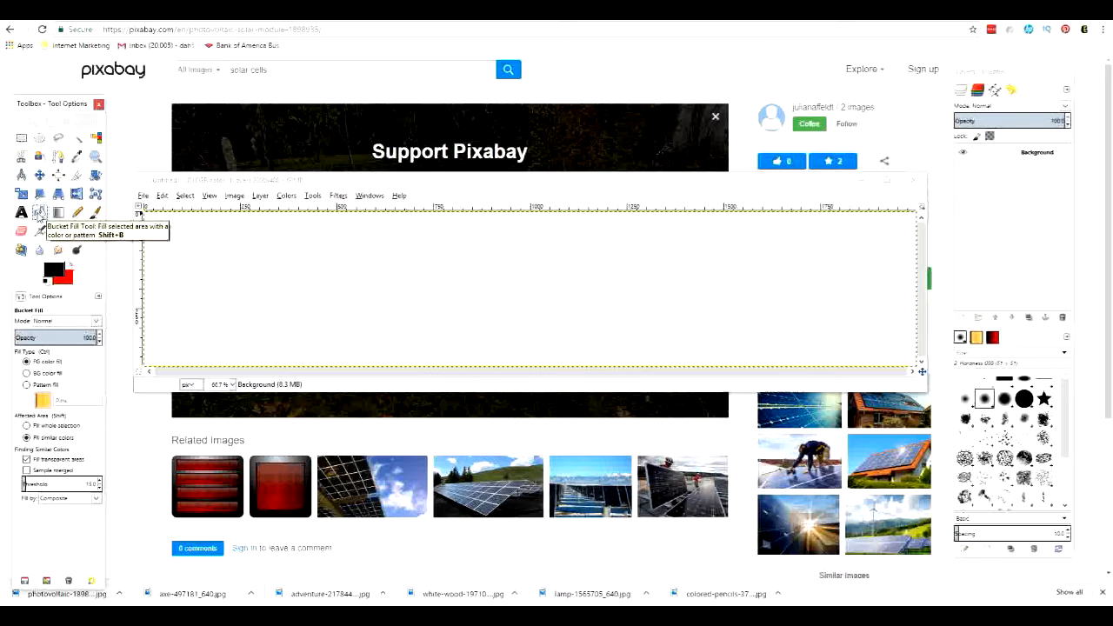
click(177, 263)
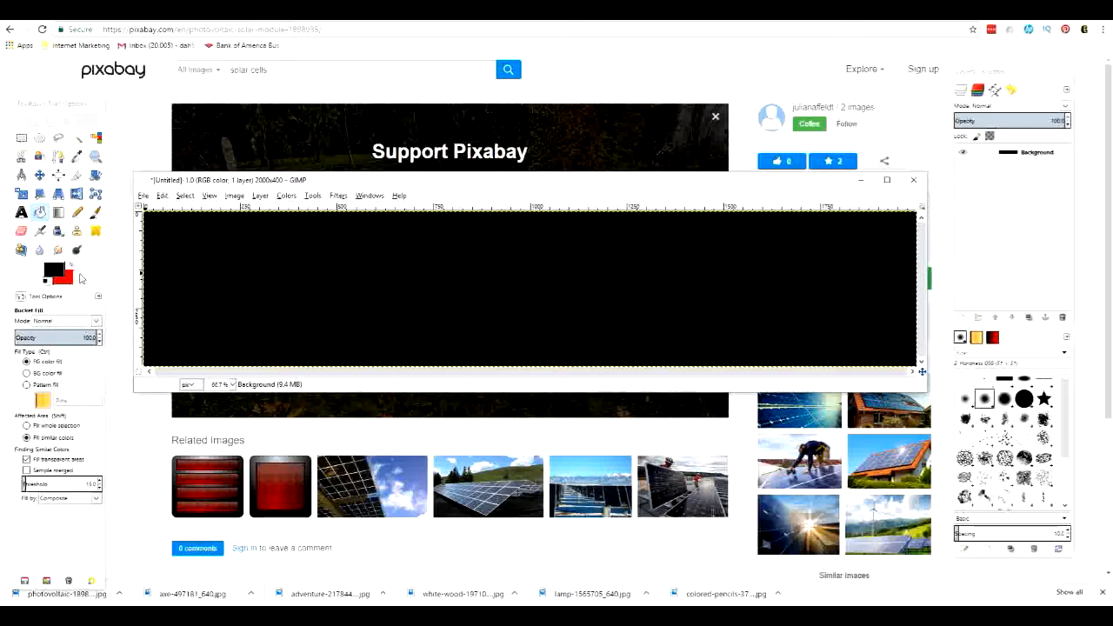
click(69, 280)
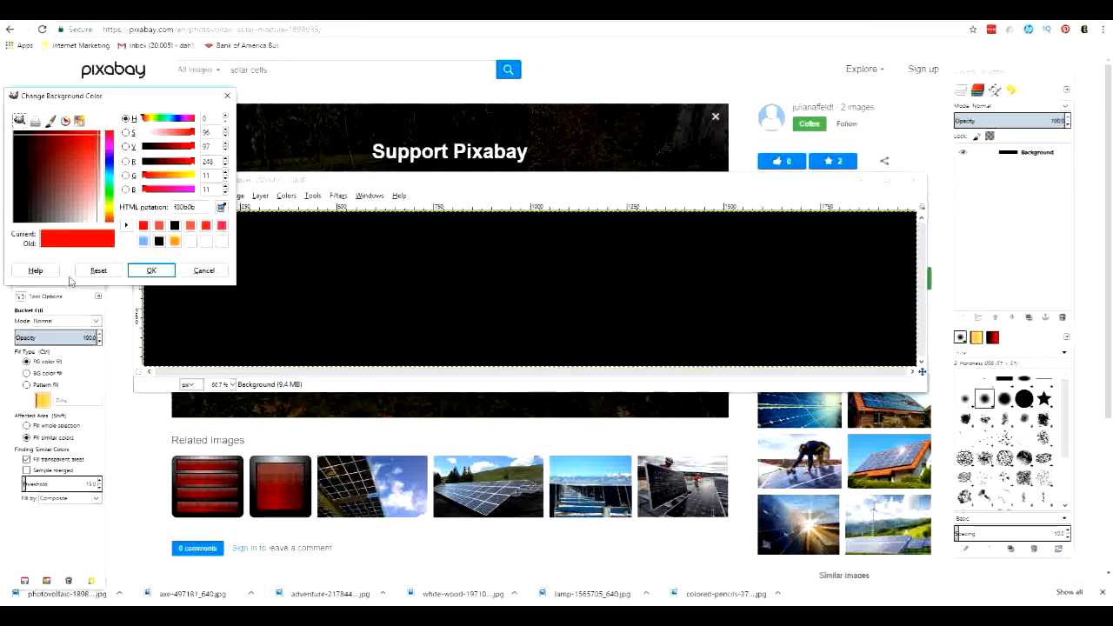
click(169, 273)
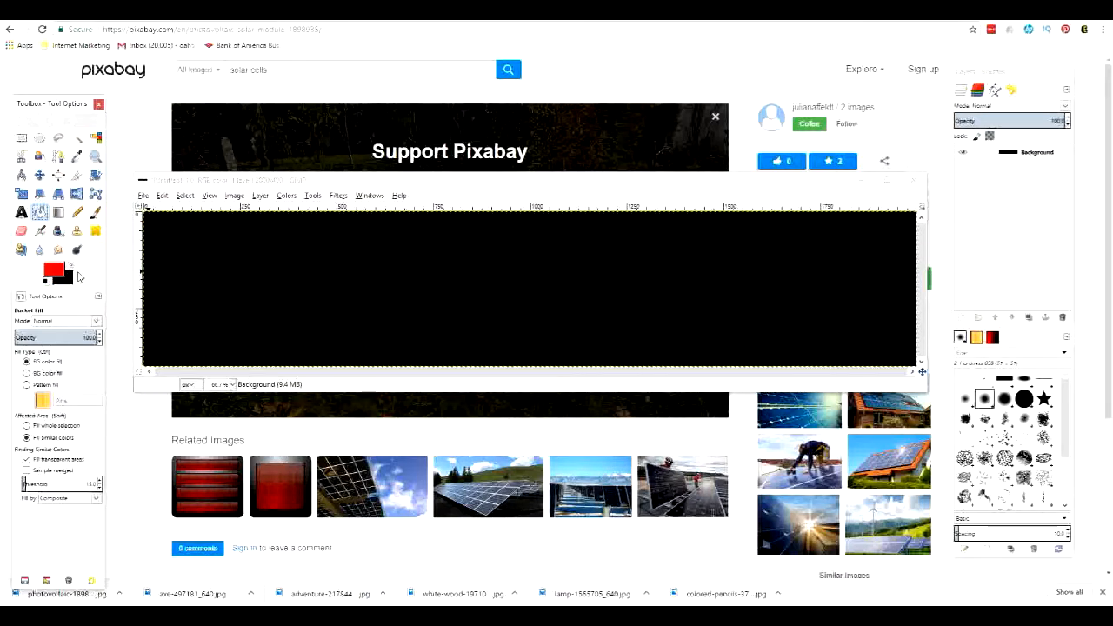
click(223, 276)
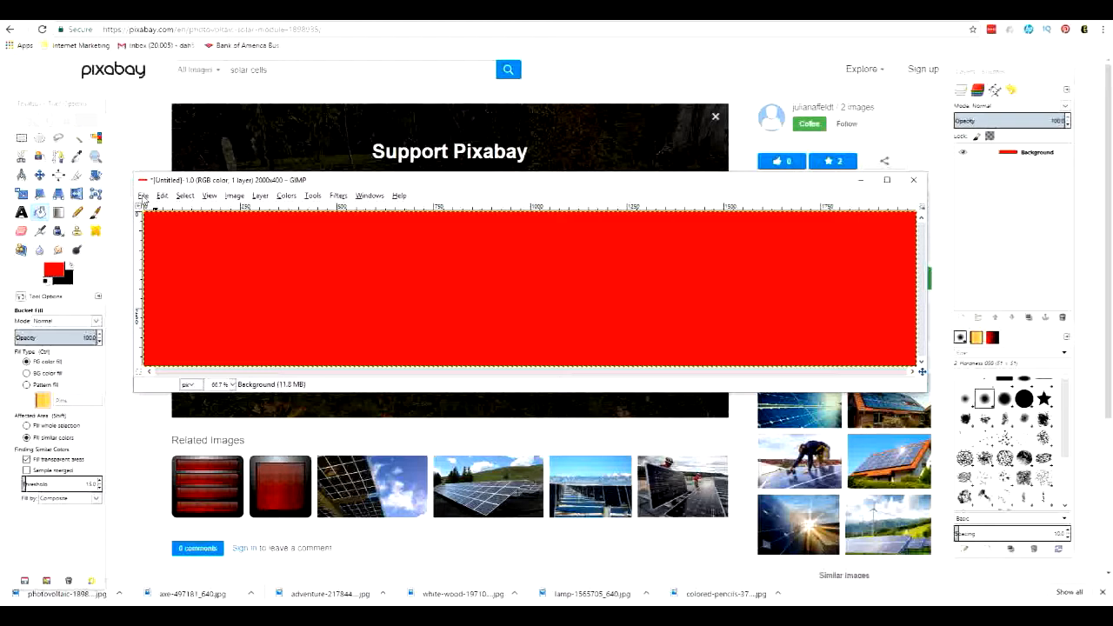
Step: Add adventure-2178442_640.jpg from the Desktop to the red banner as a new layer
click(143, 197)
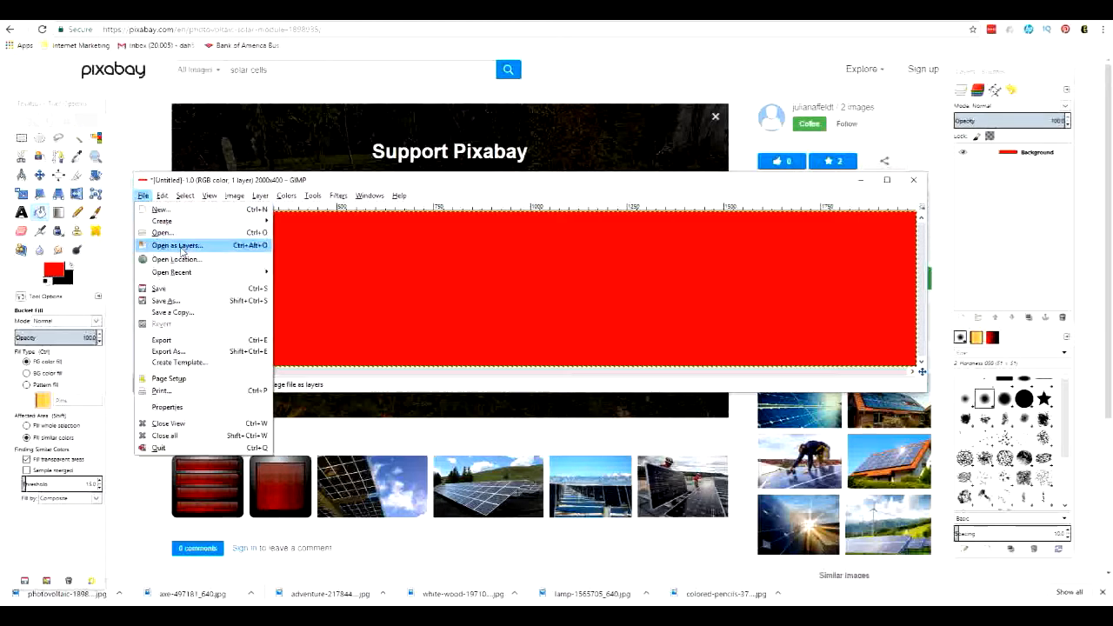
click(179, 246)
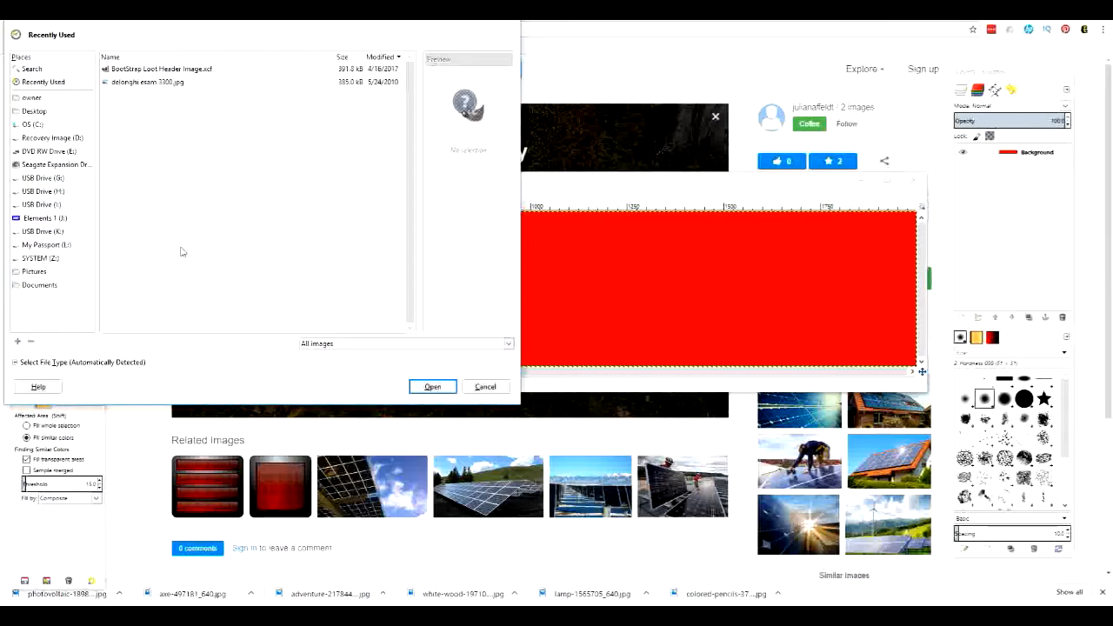
click(33, 113)
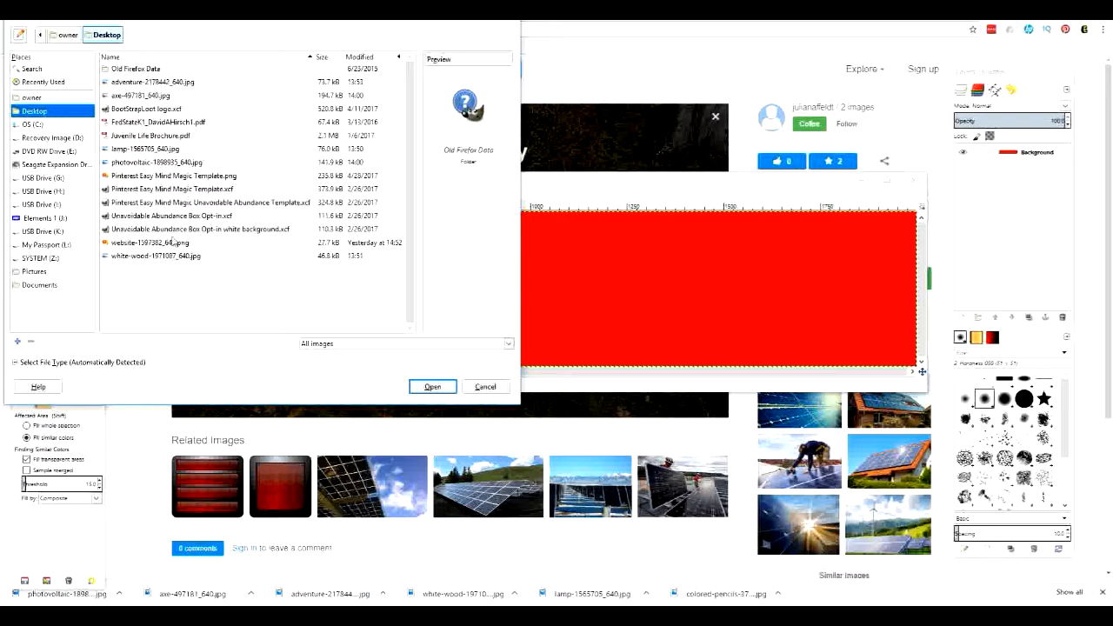
click(139, 84)
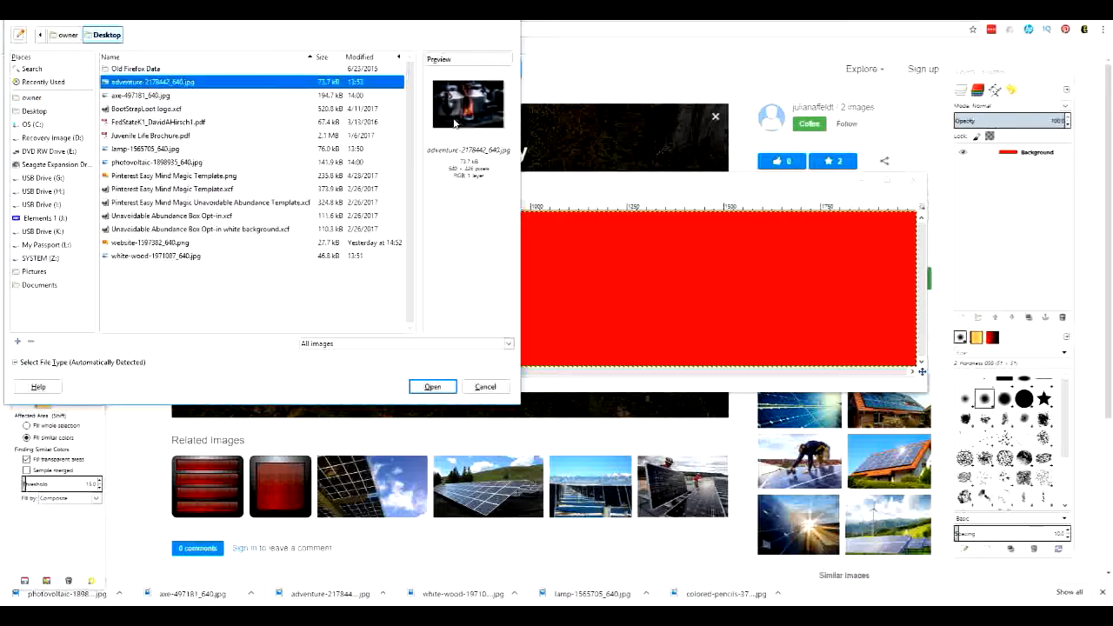
click(432, 386)
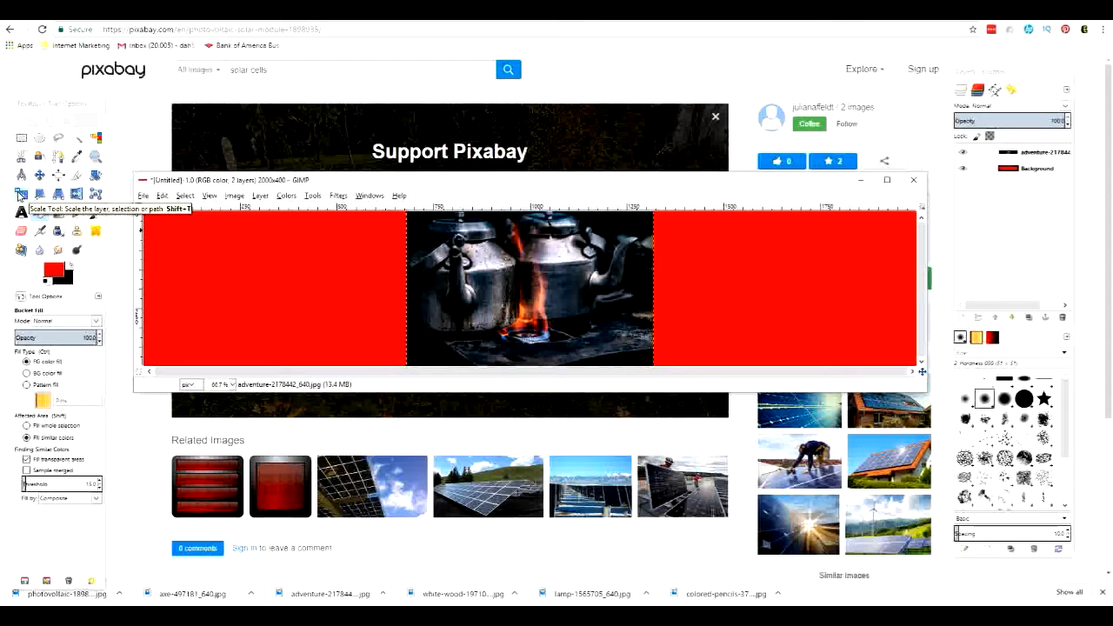
Step: Scale the campfire kettle layer down to about 385 × 236 px, shrinking it from its lower-left corner
click(22, 197)
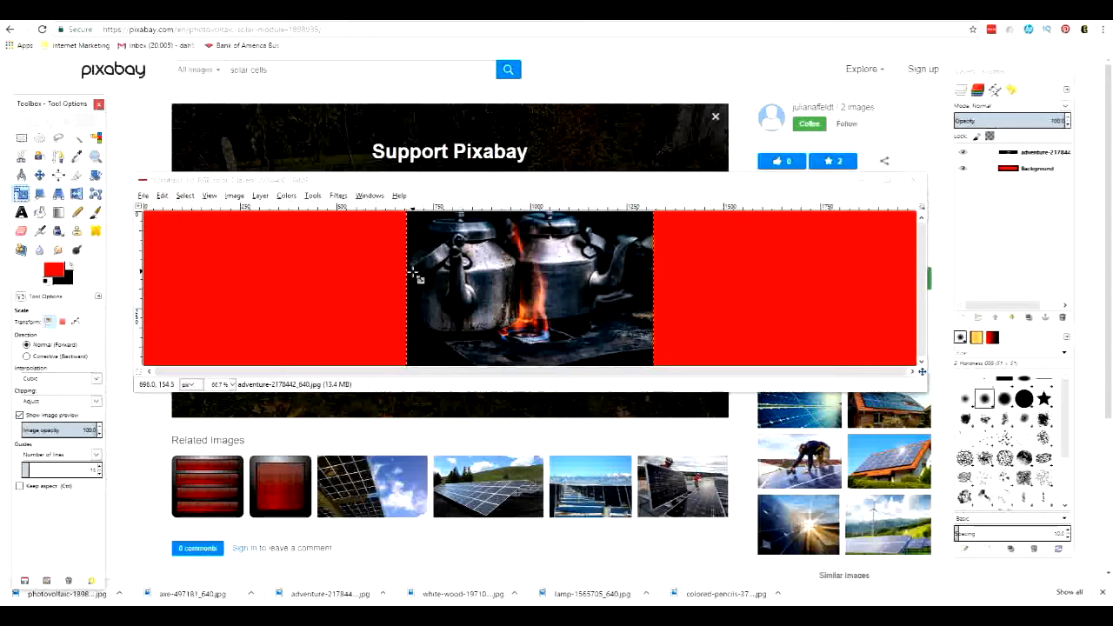
click(414, 370)
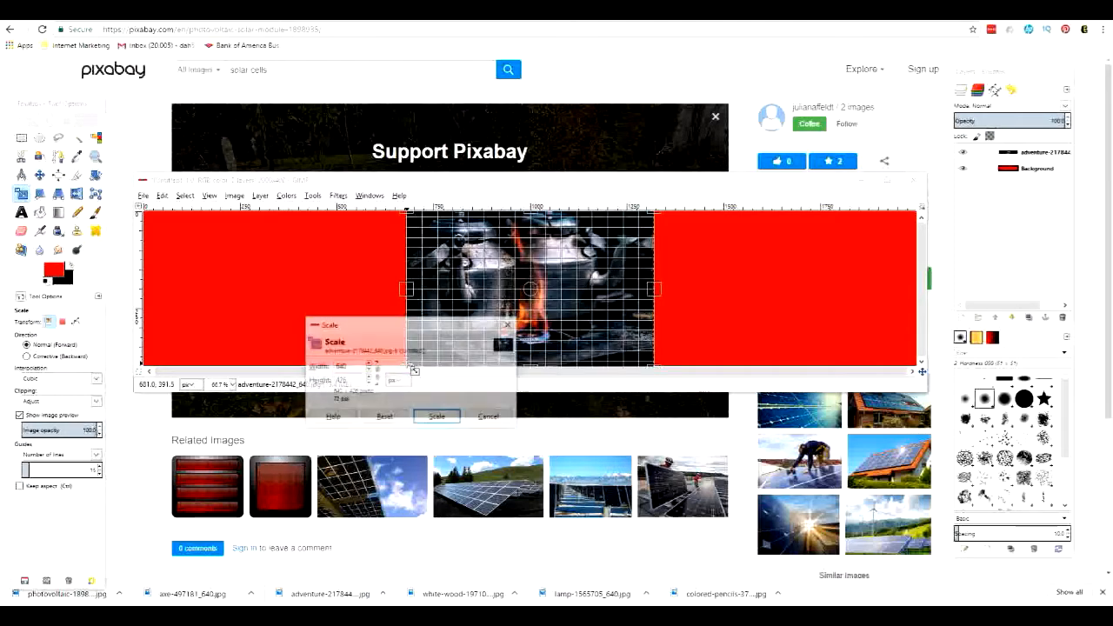
drag(414, 370, 500, 306)
drag(503, 298, 509, 296)
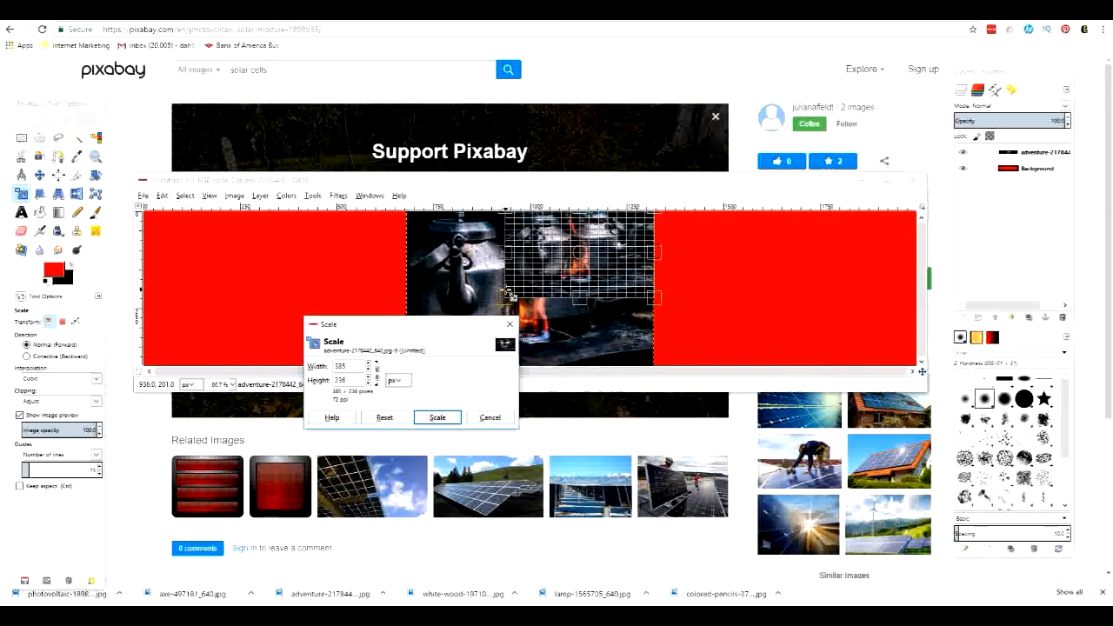
click(440, 418)
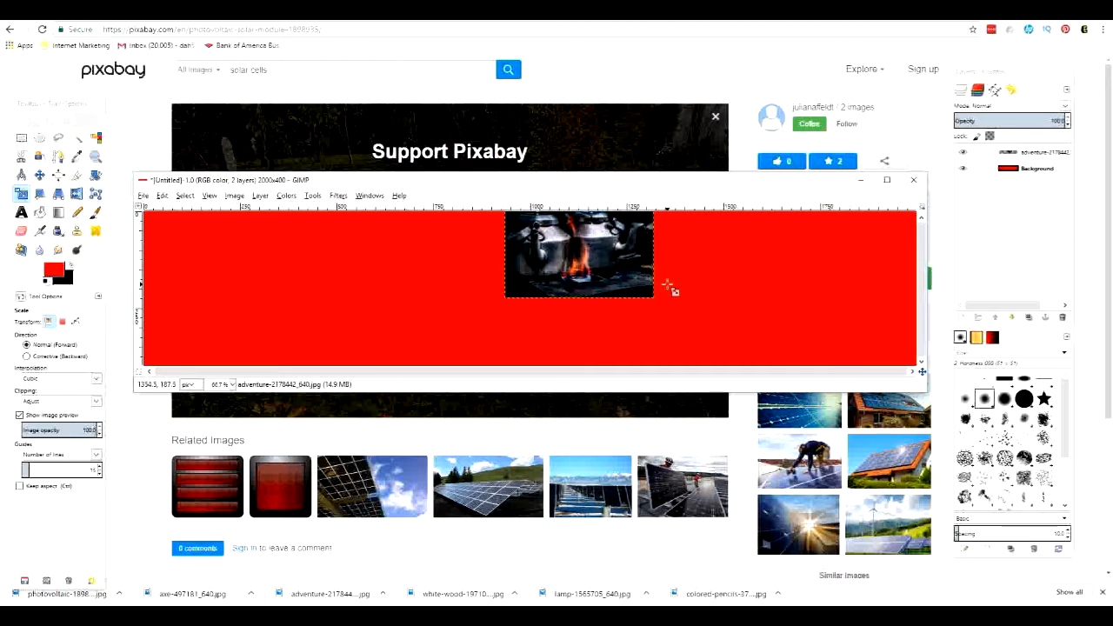
click(586, 253)
drag(588, 255, 616, 269)
click(747, 271)
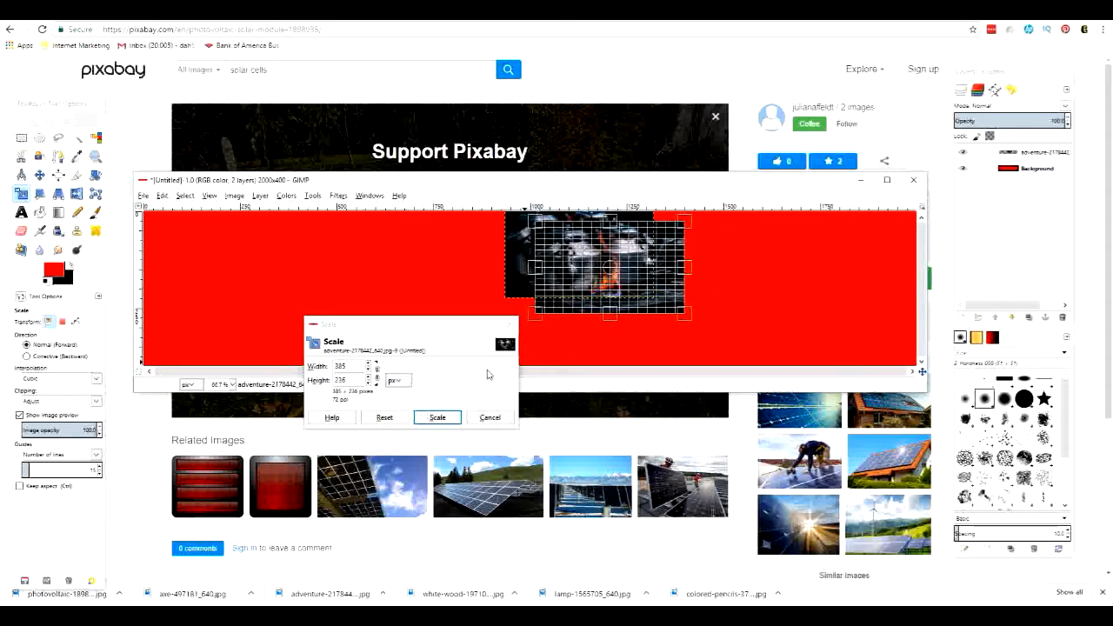
click(490, 418)
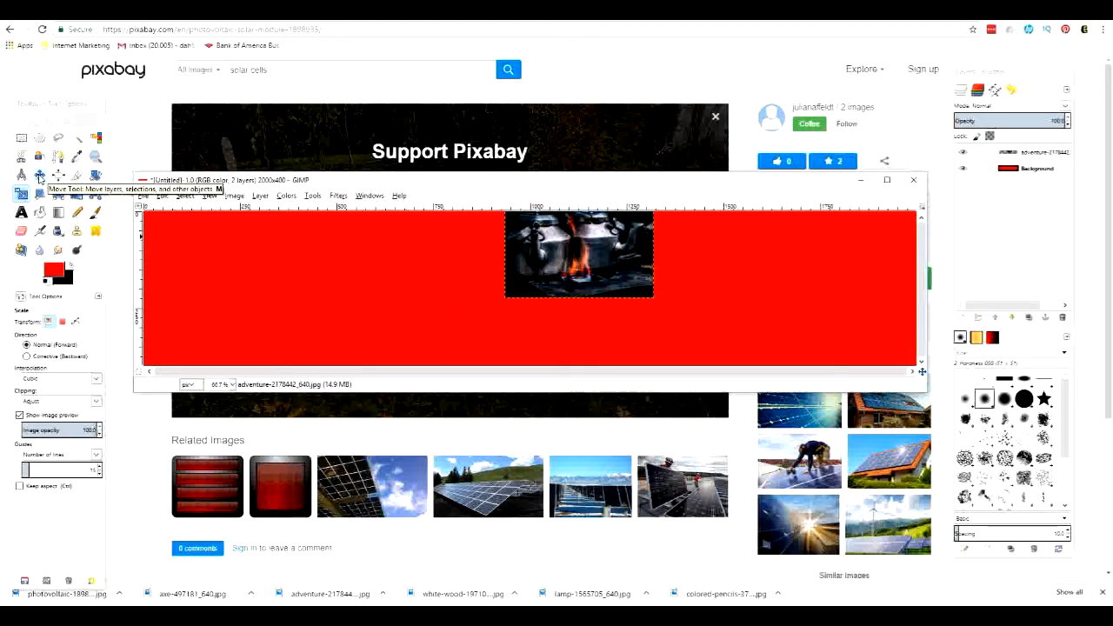
Step: Move the campfire kettle layer to the right end of the banner, slightly below its upper edge
click(40, 178)
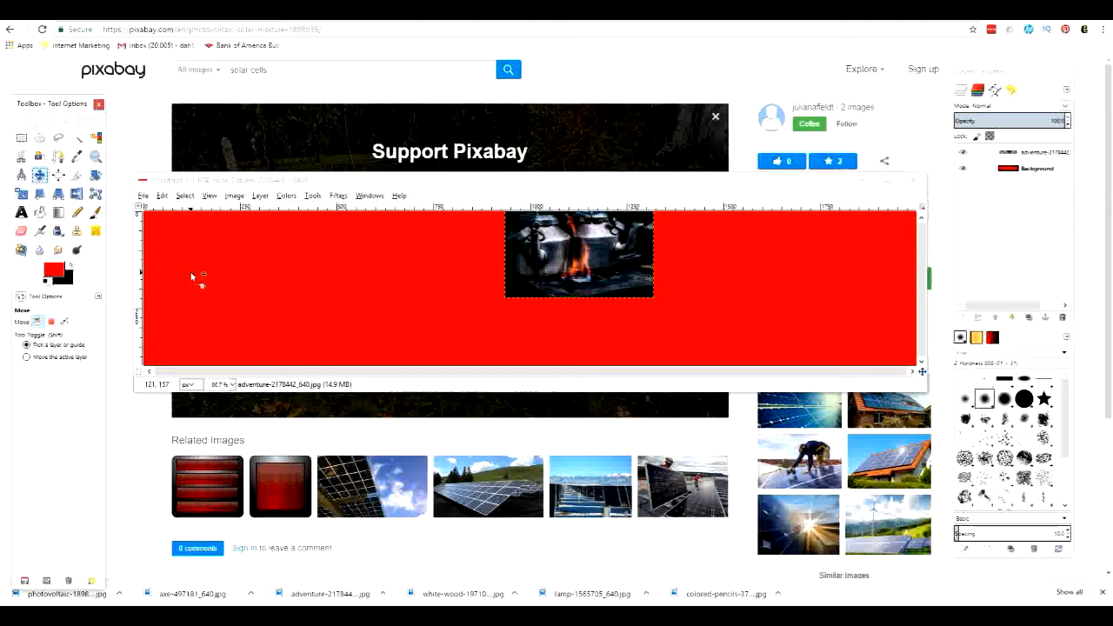
drag(555, 257, 794, 273)
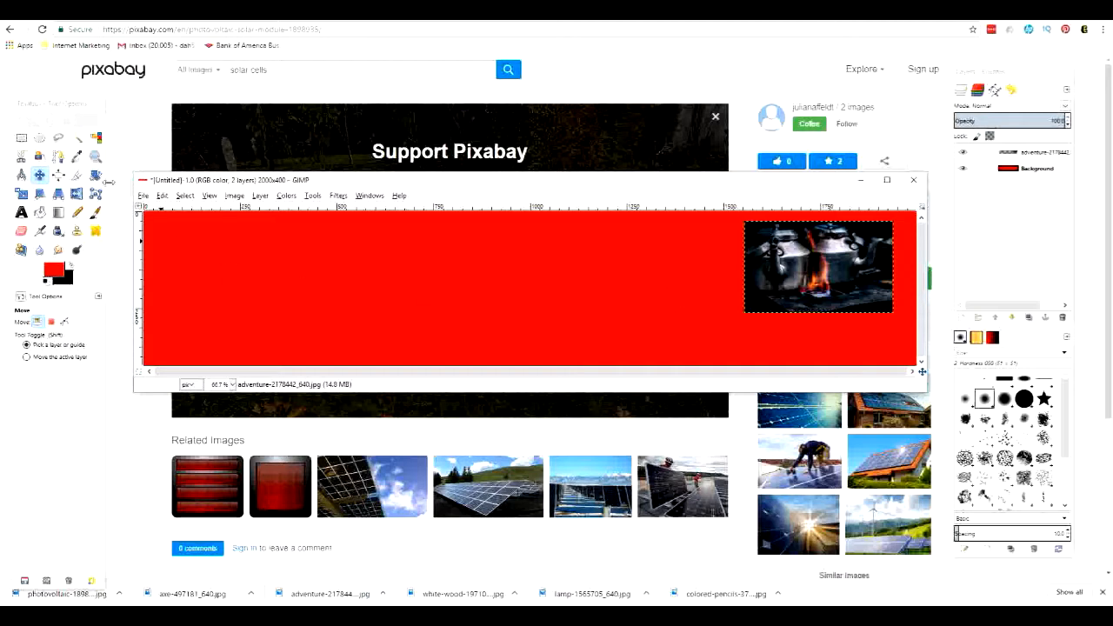
Step: Add axe-497181_640.jpg from the Desktop to the banner as a new layer
click(144, 197)
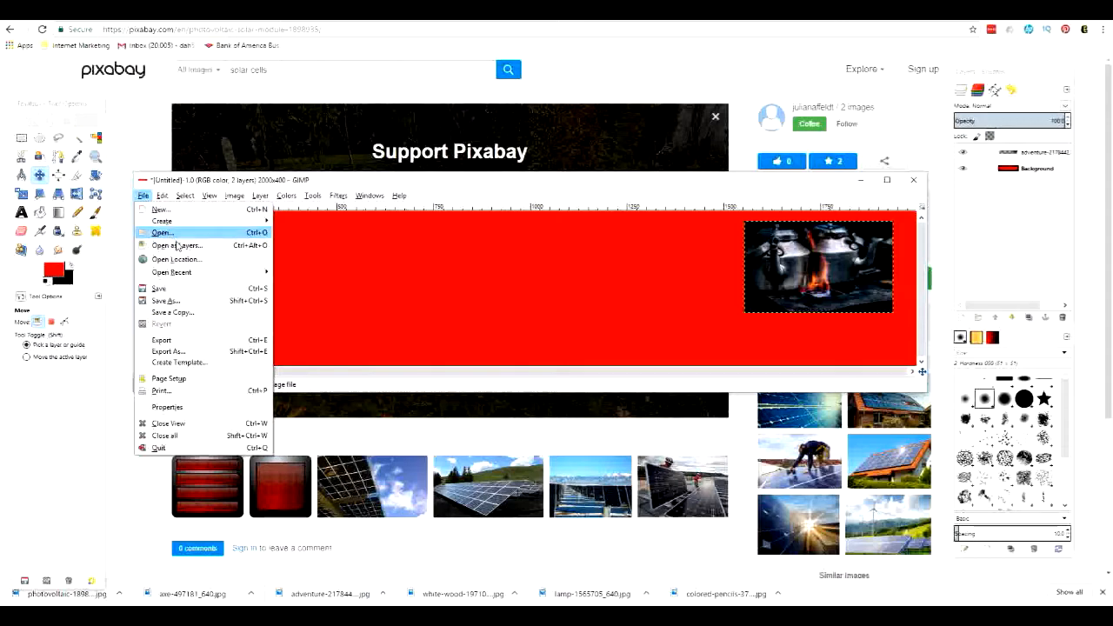
click(179, 246)
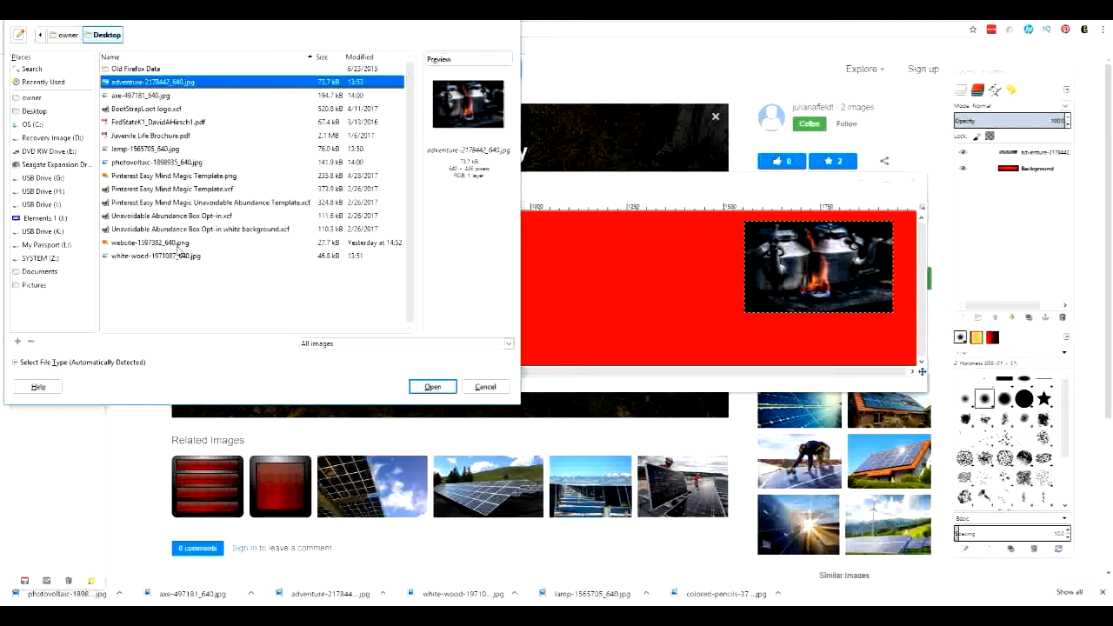
click(139, 97)
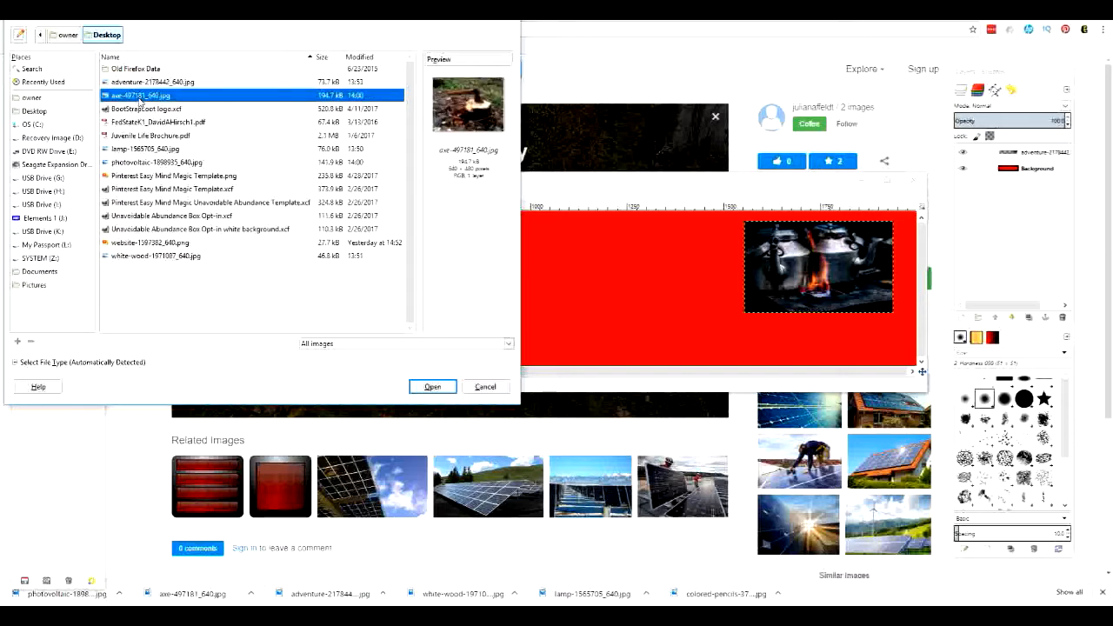
click(432, 387)
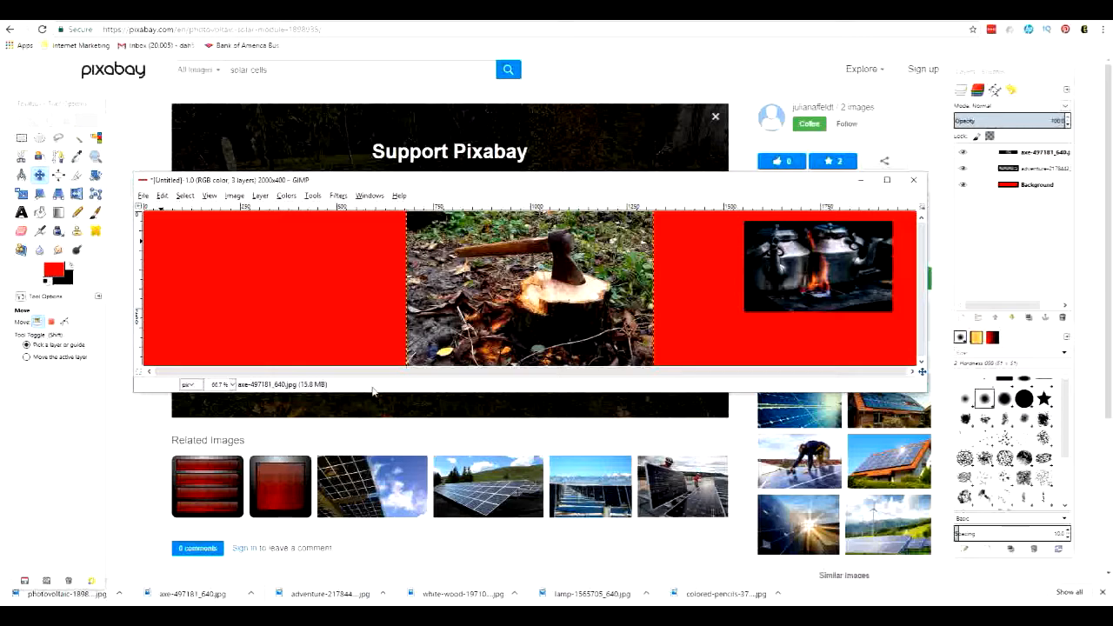
Step: Scale the axe layer down to about 279 × 261 px from its lower-left corner and move it to the banner's upper-left corner
click(22, 194)
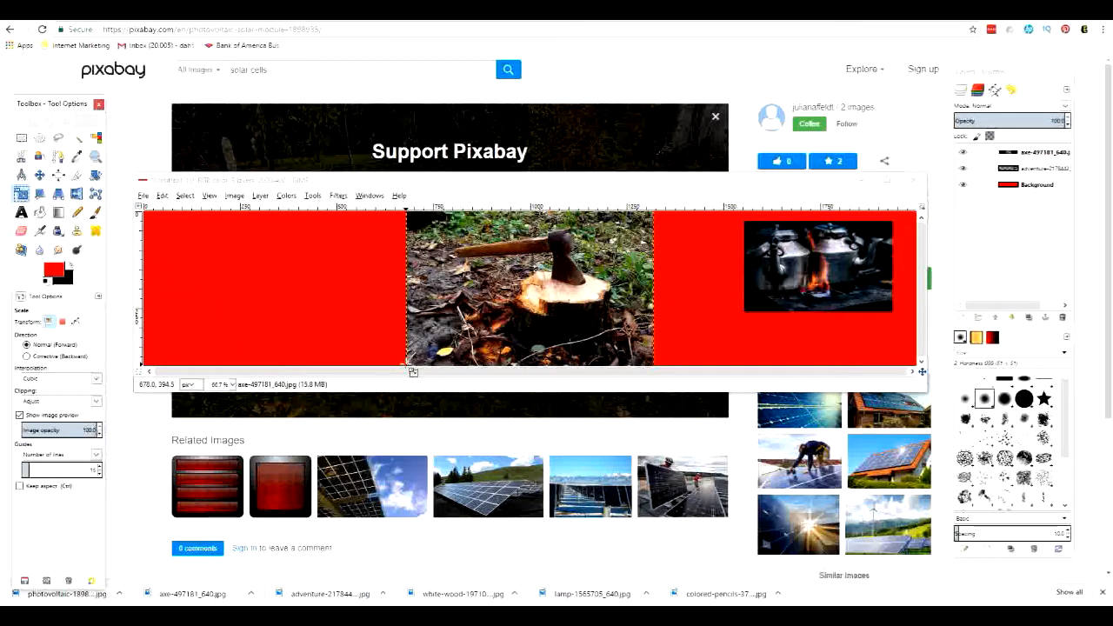
drag(413, 371, 553, 290)
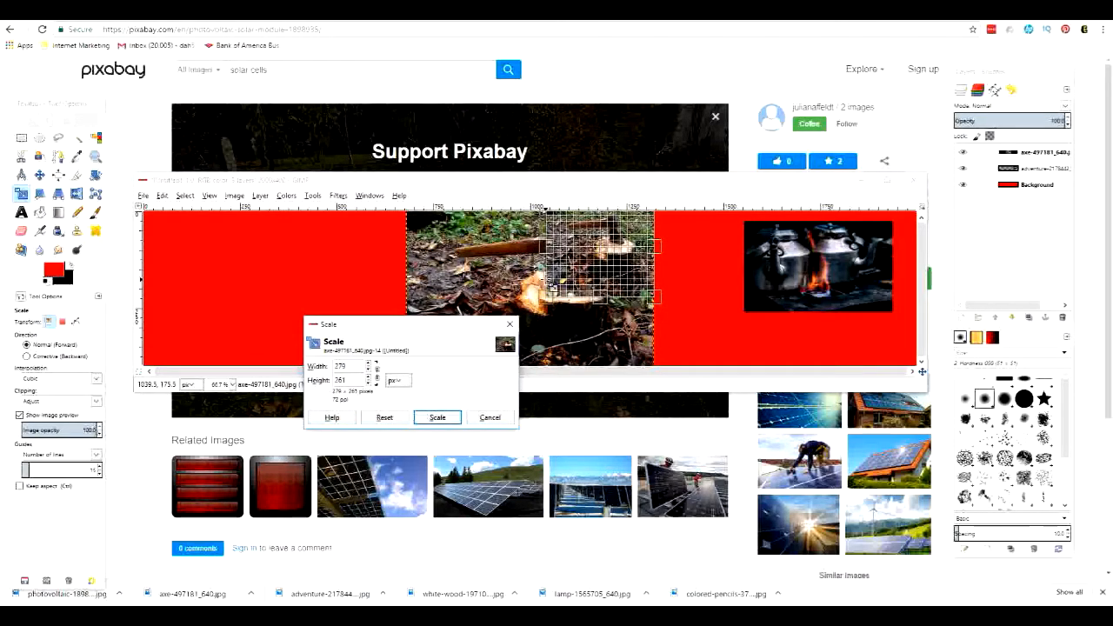
click(439, 418)
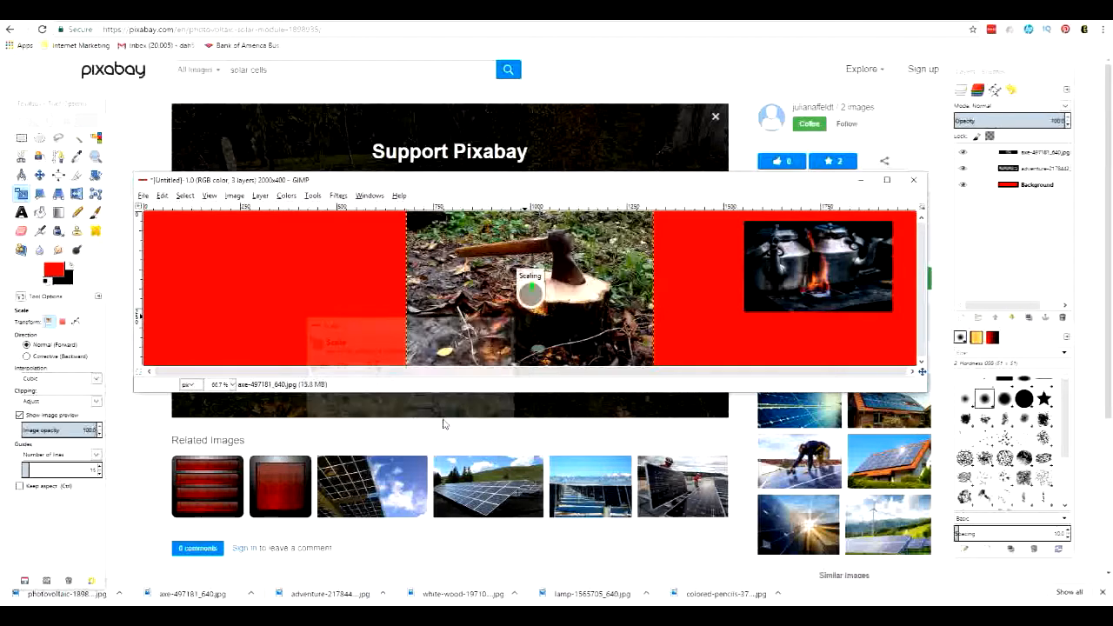
click(39, 175)
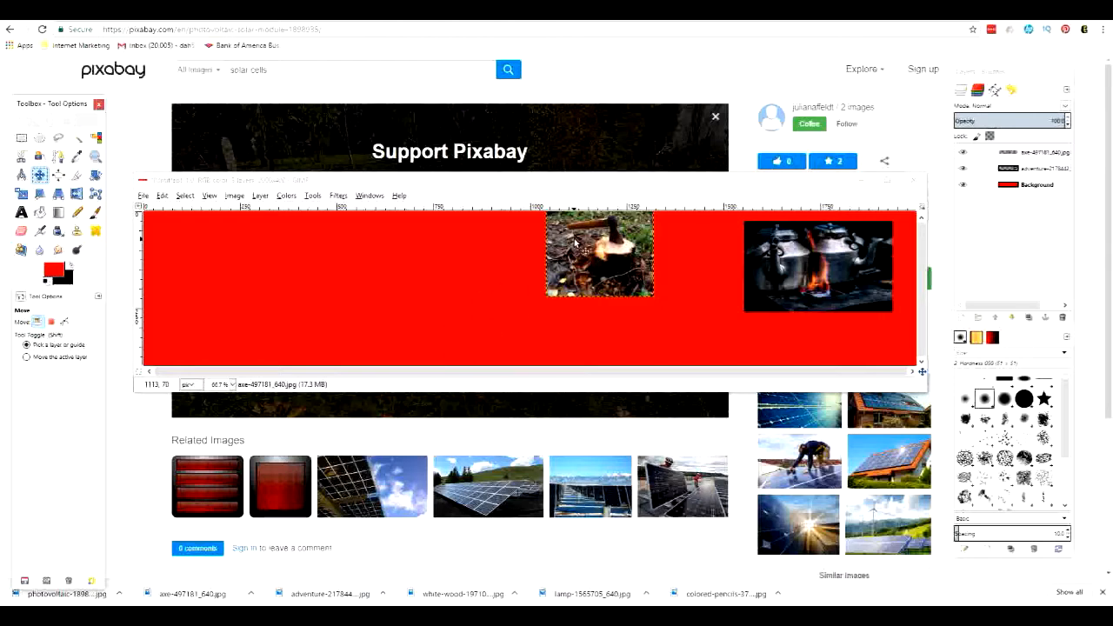
drag(600, 255, 193, 269)
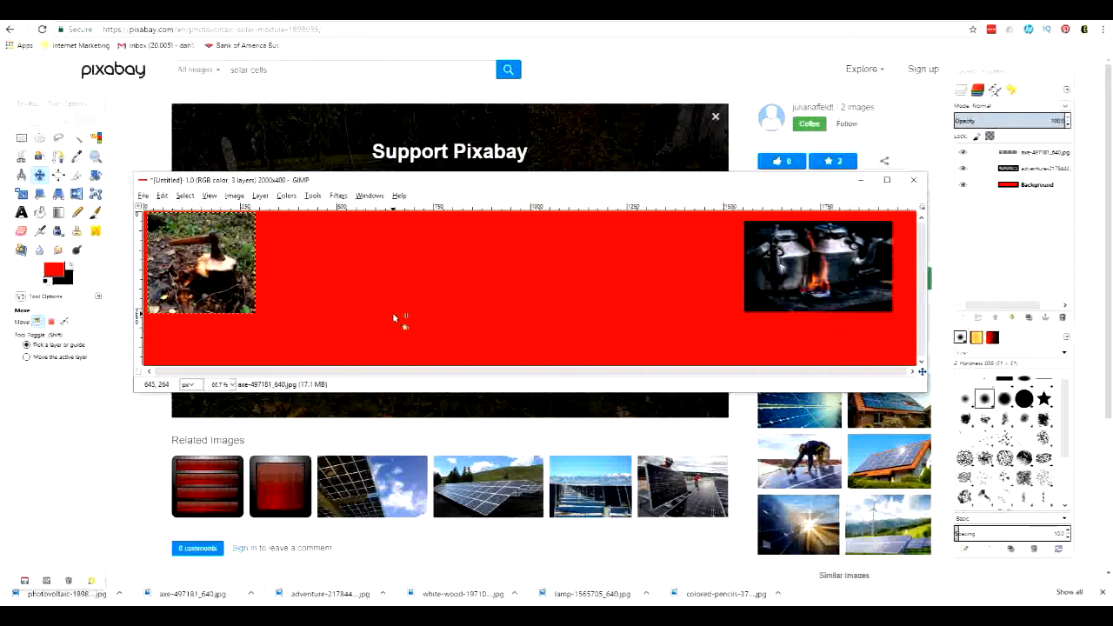
Step: Add white-wood-1971087_640.jpg from the Desktop to the banner as a new layer
click(142, 196)
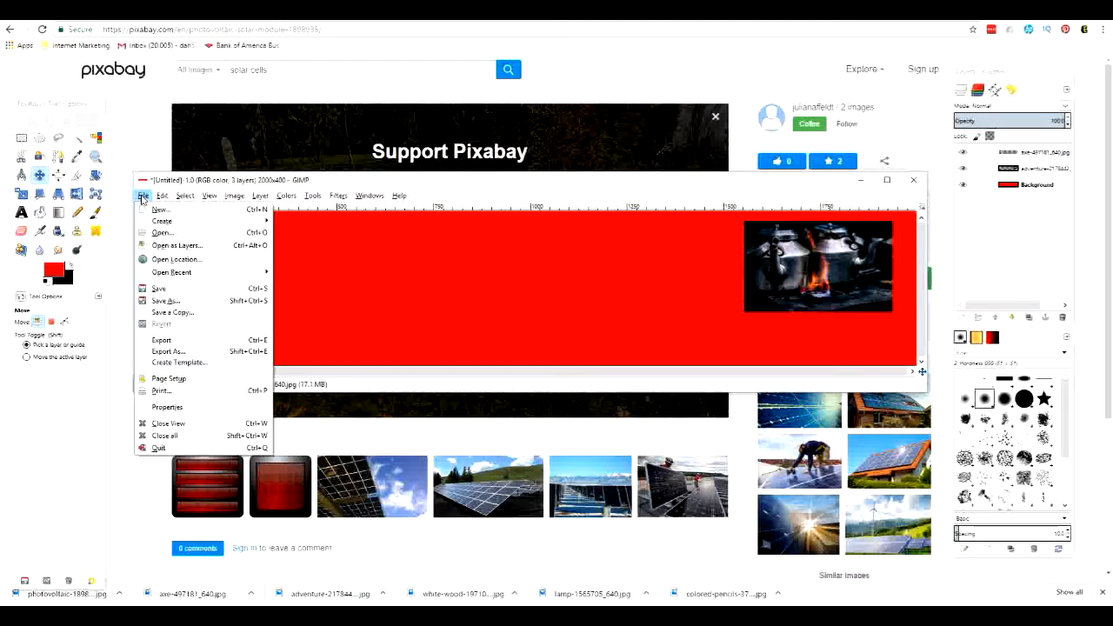
click(165, 246)
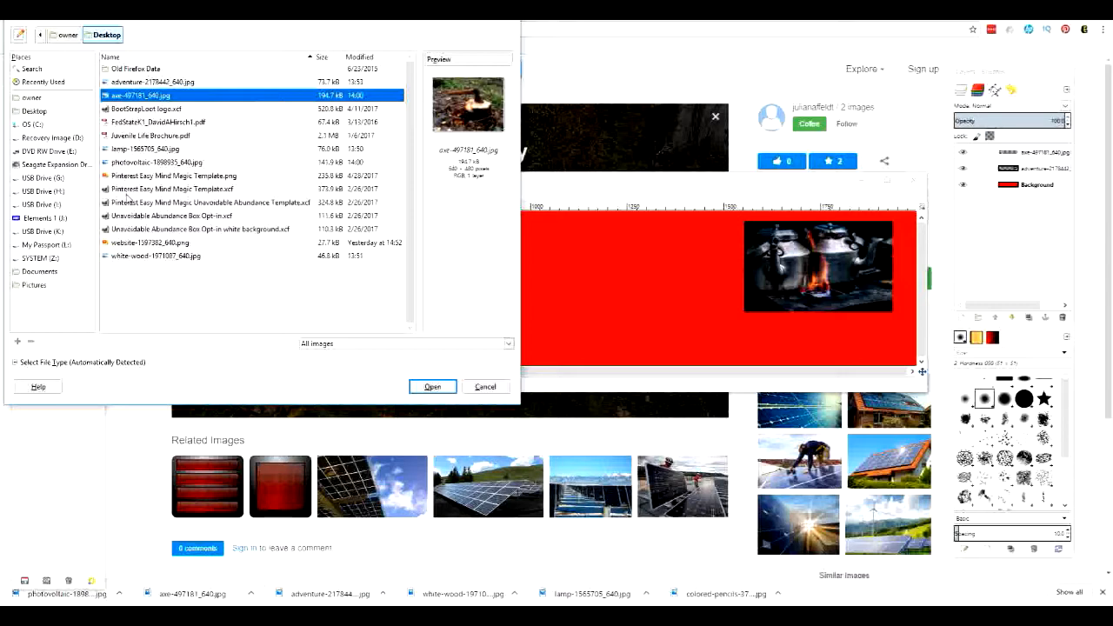
click(144, 257)
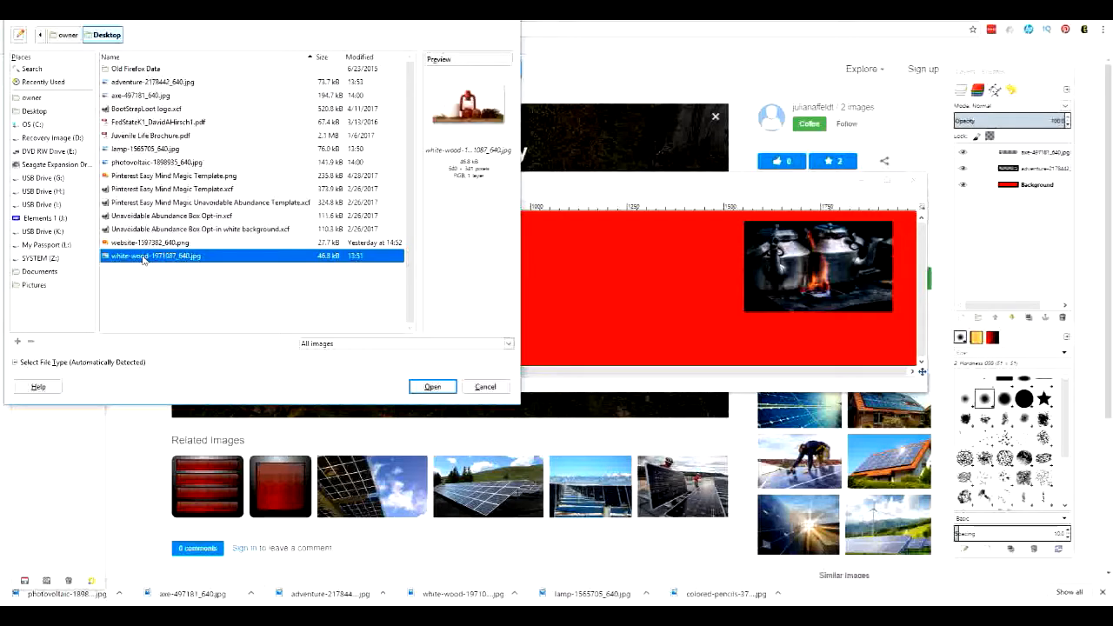
click(433, 388)
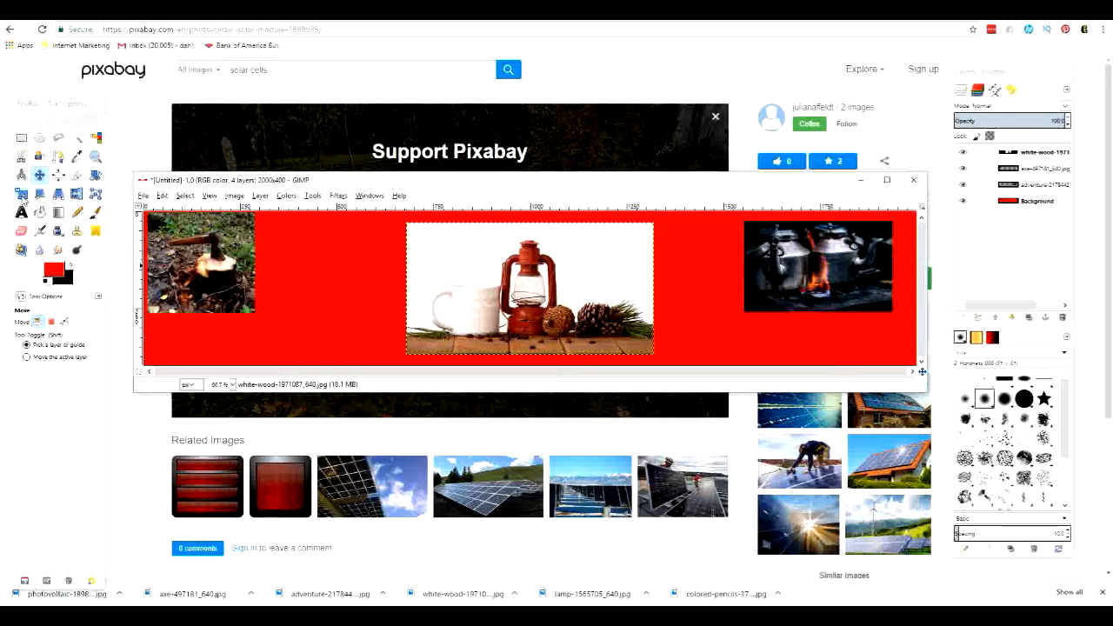
Step: Scale the lantern layer down to about 375 × 242 px and move it beside the axe photo, leaving a gap between them
click(21, 193)
click(421, 355)
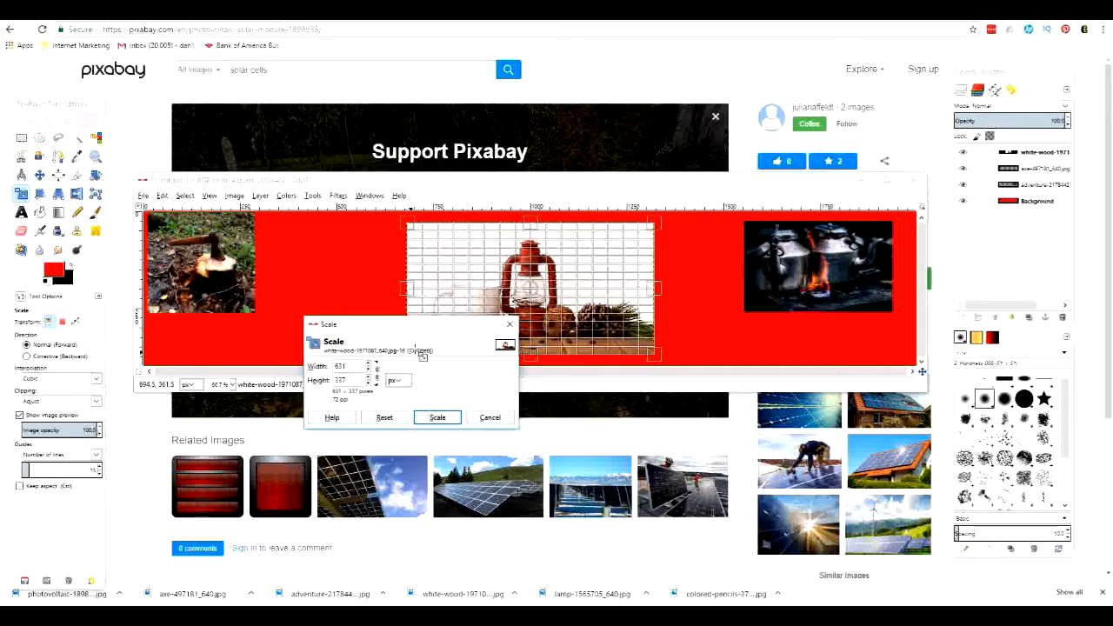
drag(422, 356, 509, 322)
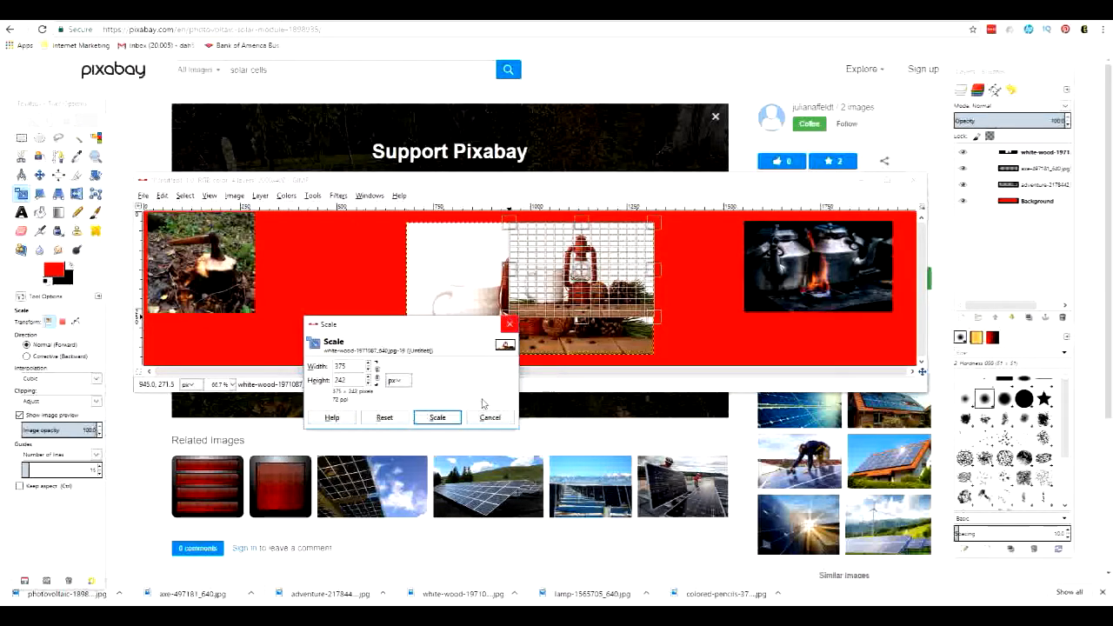
click(450, 418)
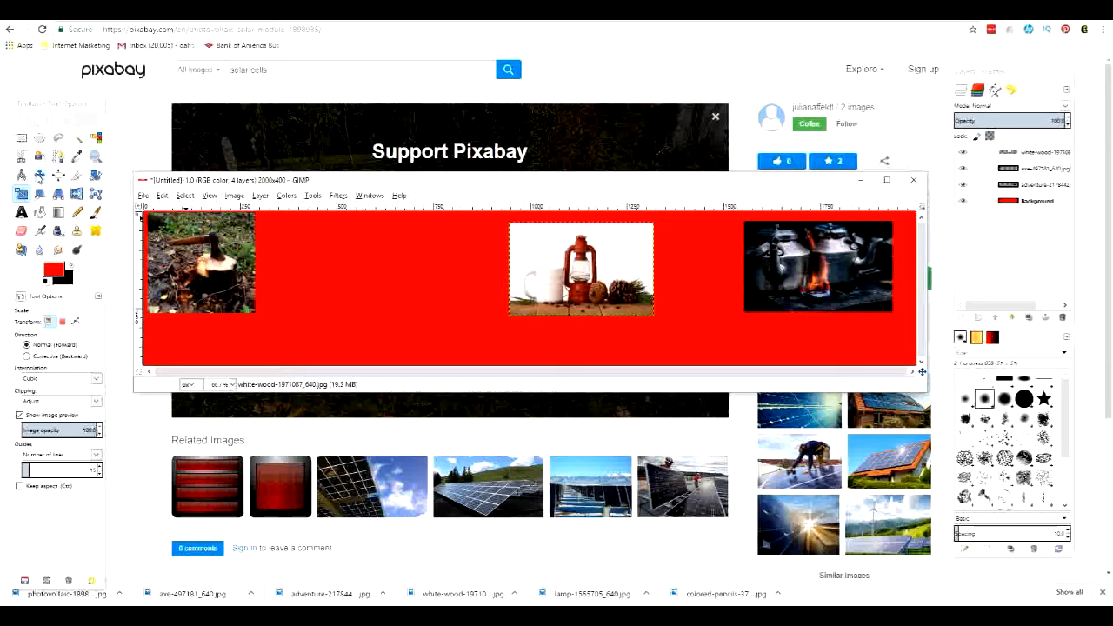
click(40, 174)
drag(570, 265, 361, 263)
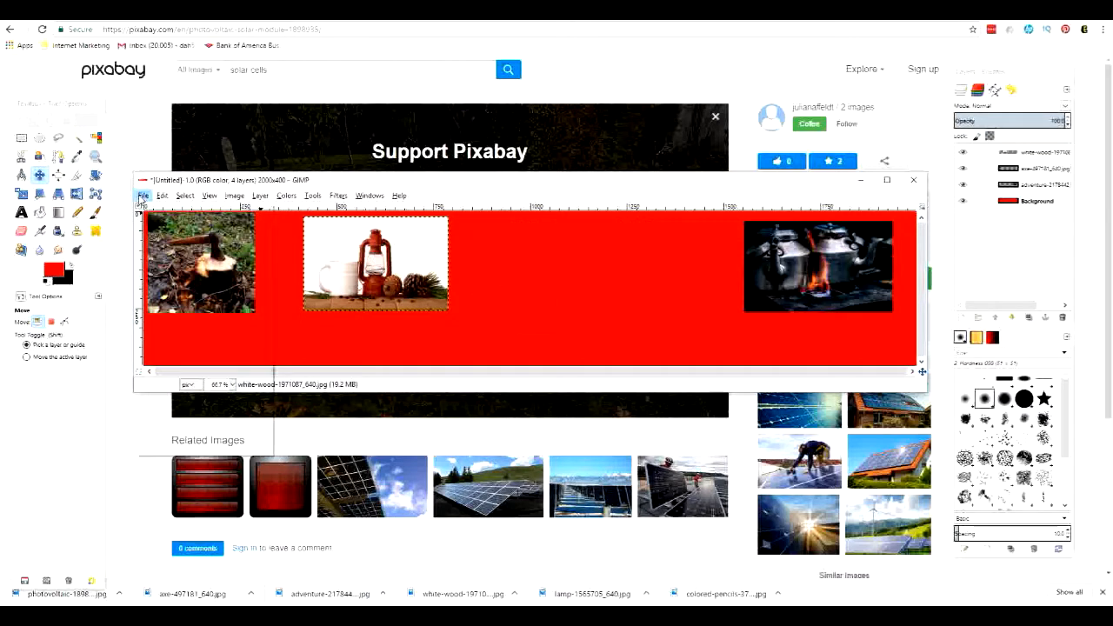
click(141, 195)
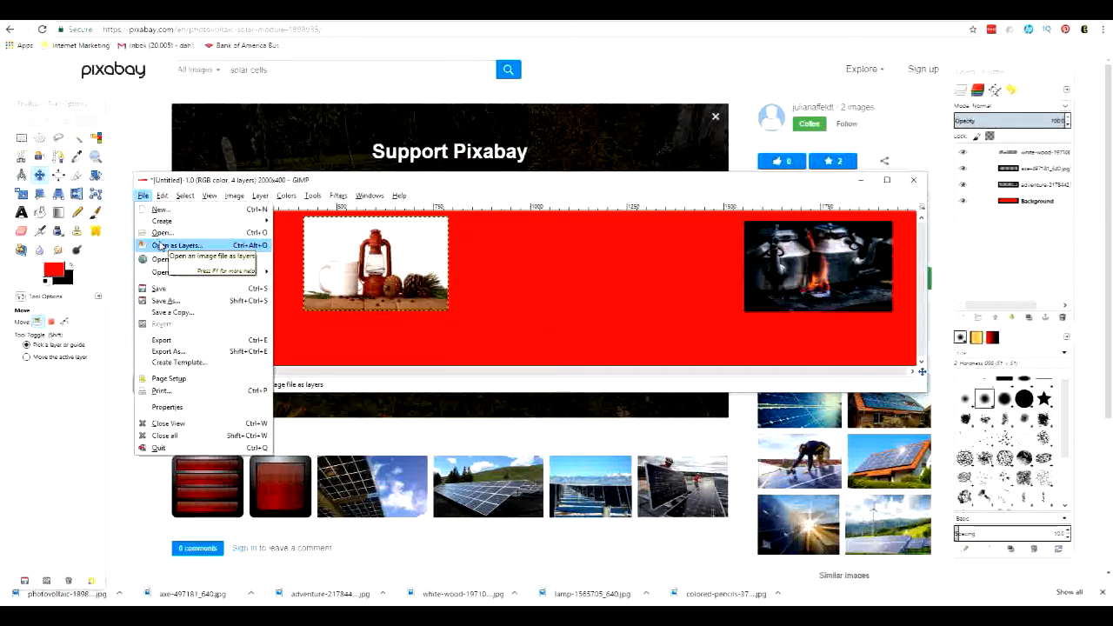
click(399, 195)
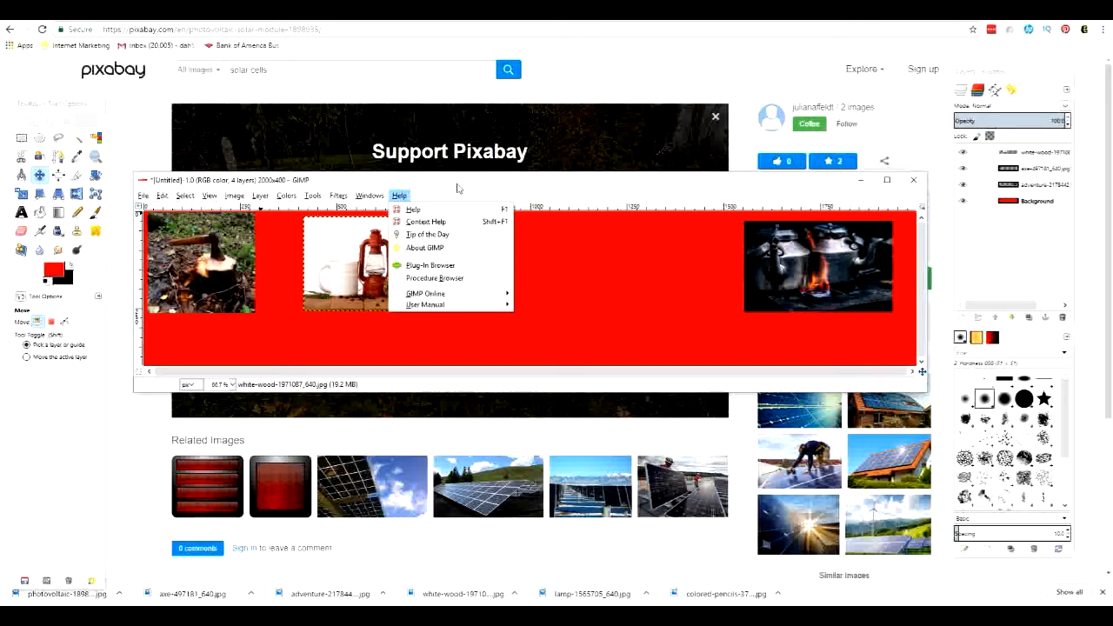
click(565, 184)
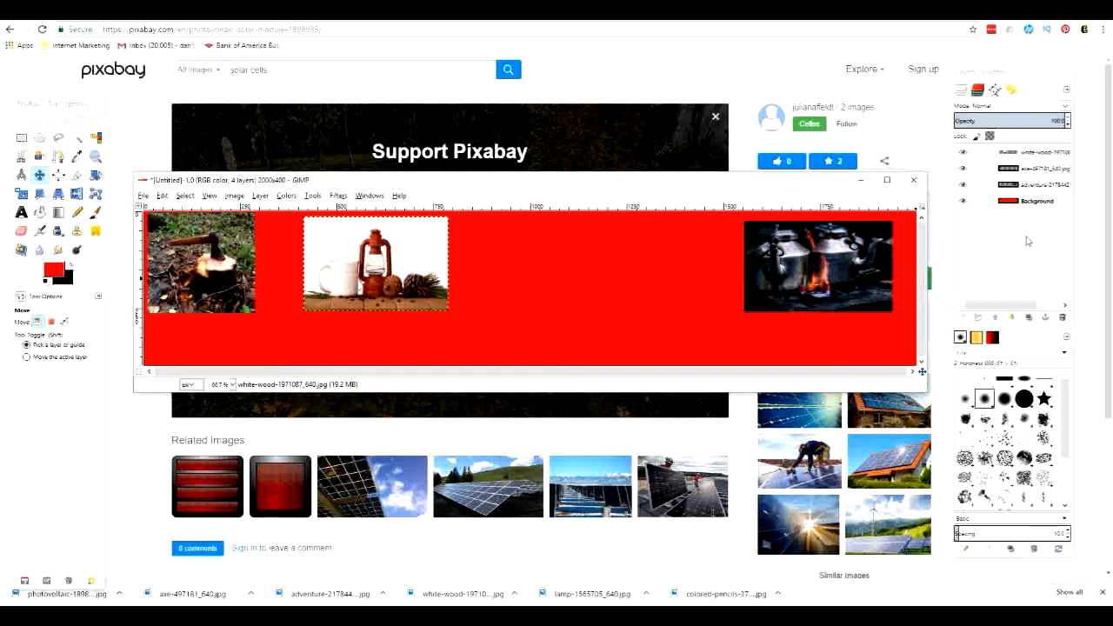
Step: Select the campfire kettle, axe and lantern layers one after another to check which photo each one outlines
click(1038, 186)
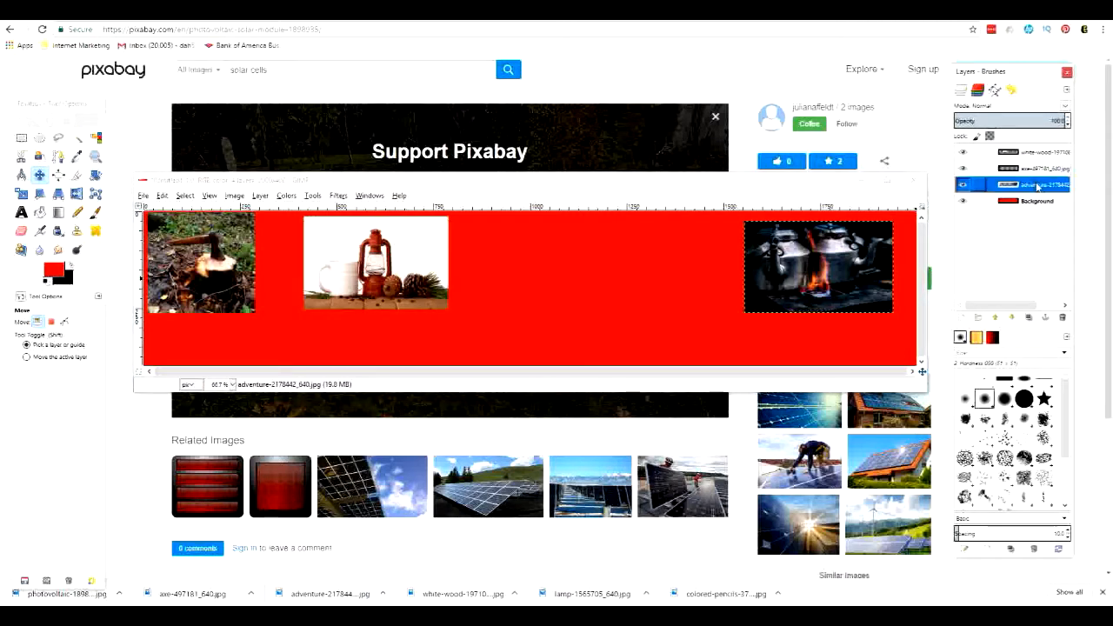
click(1035, 169)
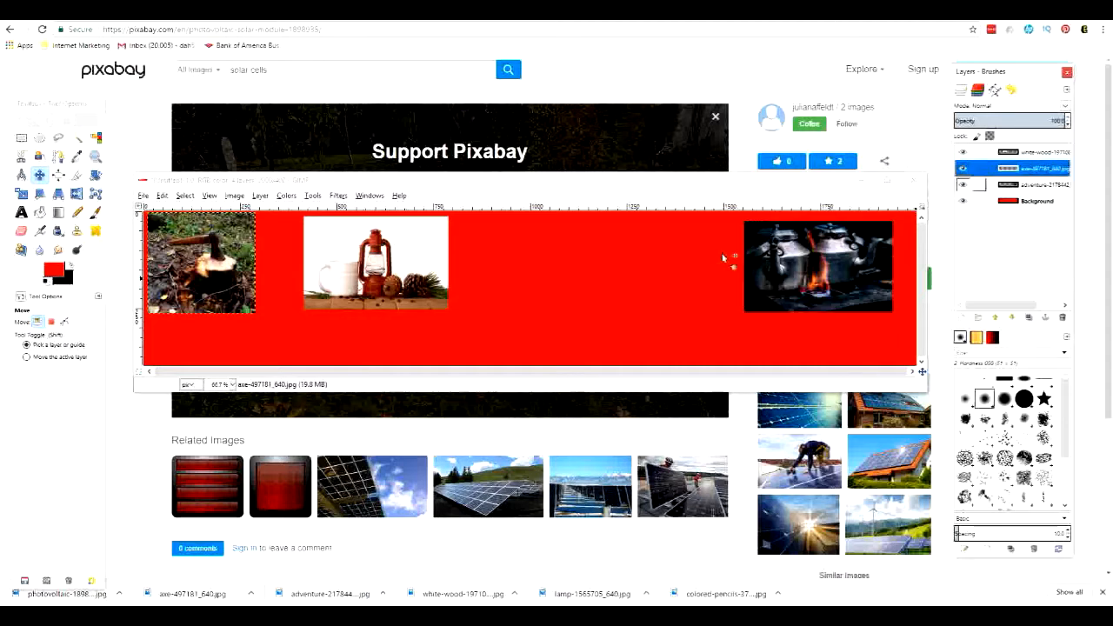
click(975, 151)
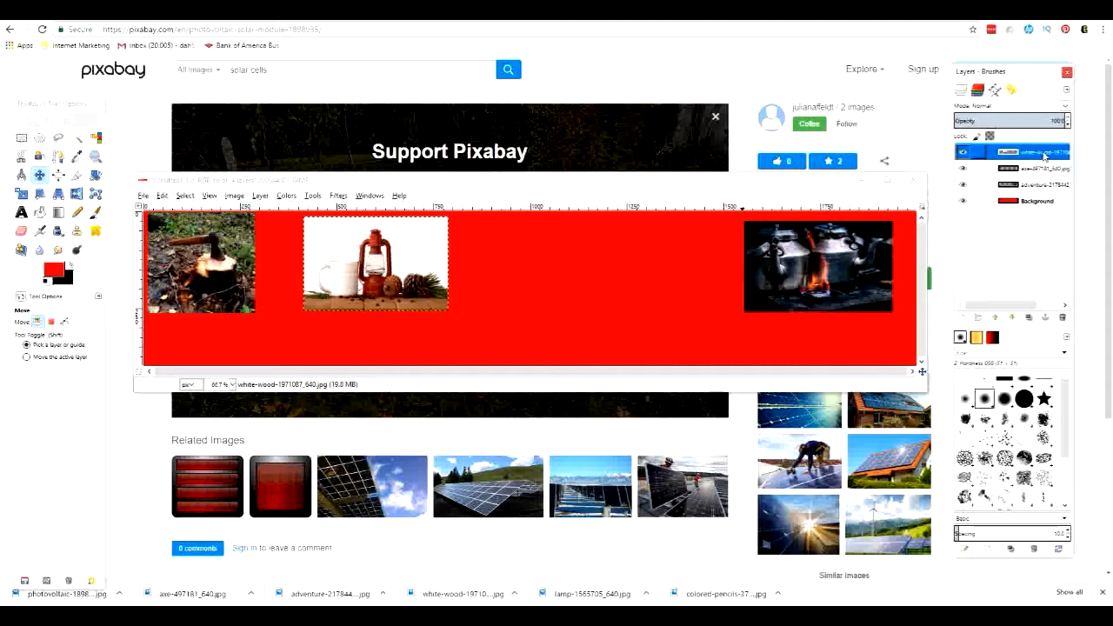
Step: Add photovoltaic-1898935_640.jpg from the Desktop as a new layer directly above the Background layer
click(1040, 202)
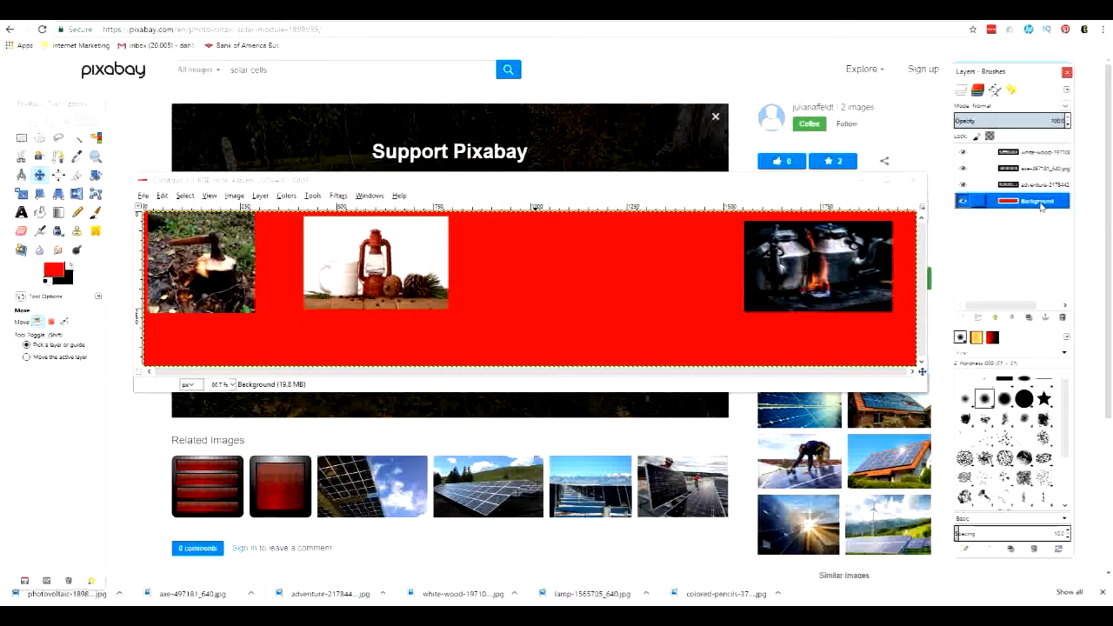
click(623, 258)
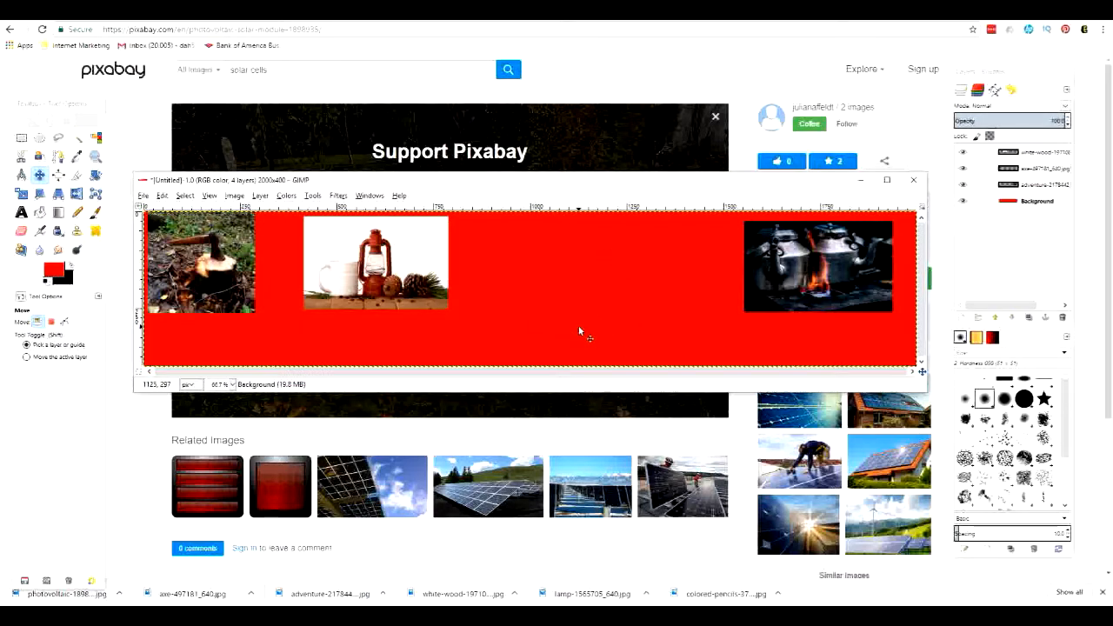
click(143, 196)
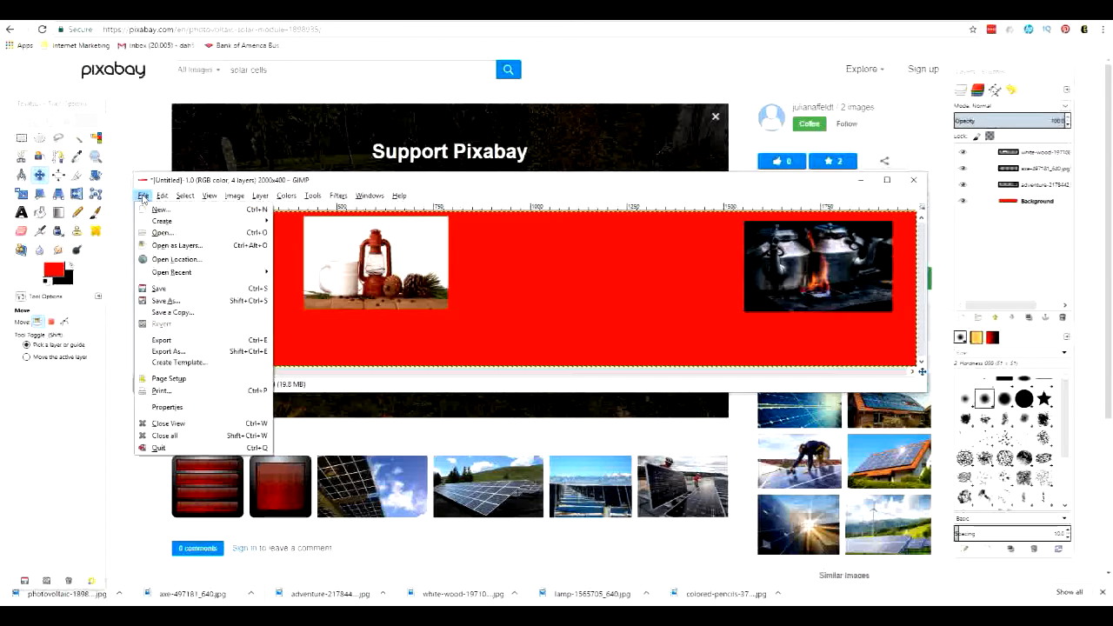
click(170, 245)
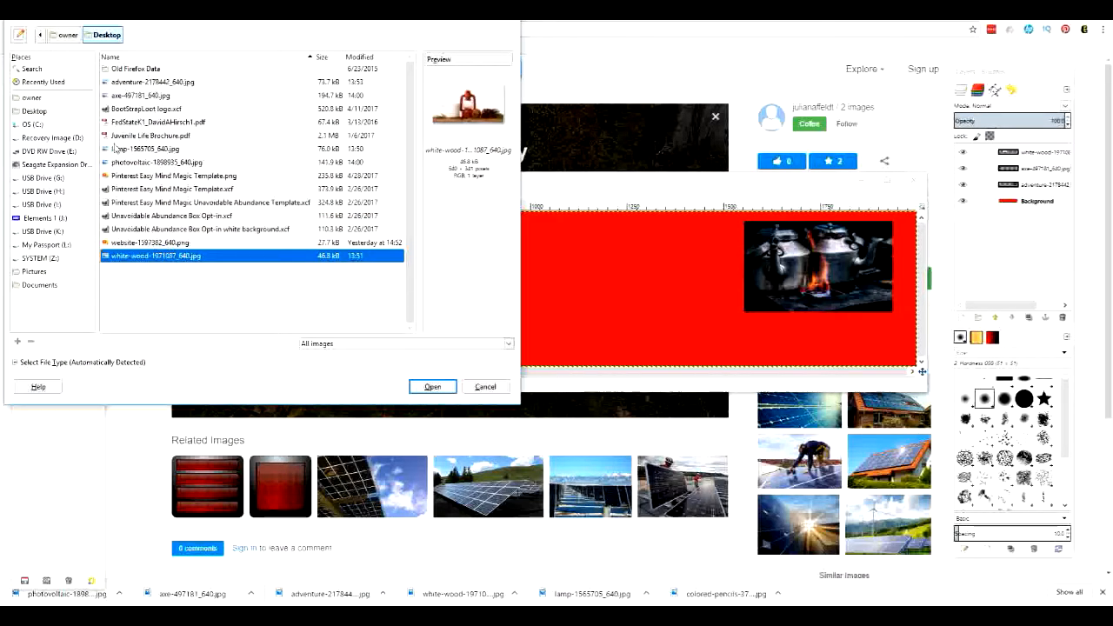
click(41, 114)
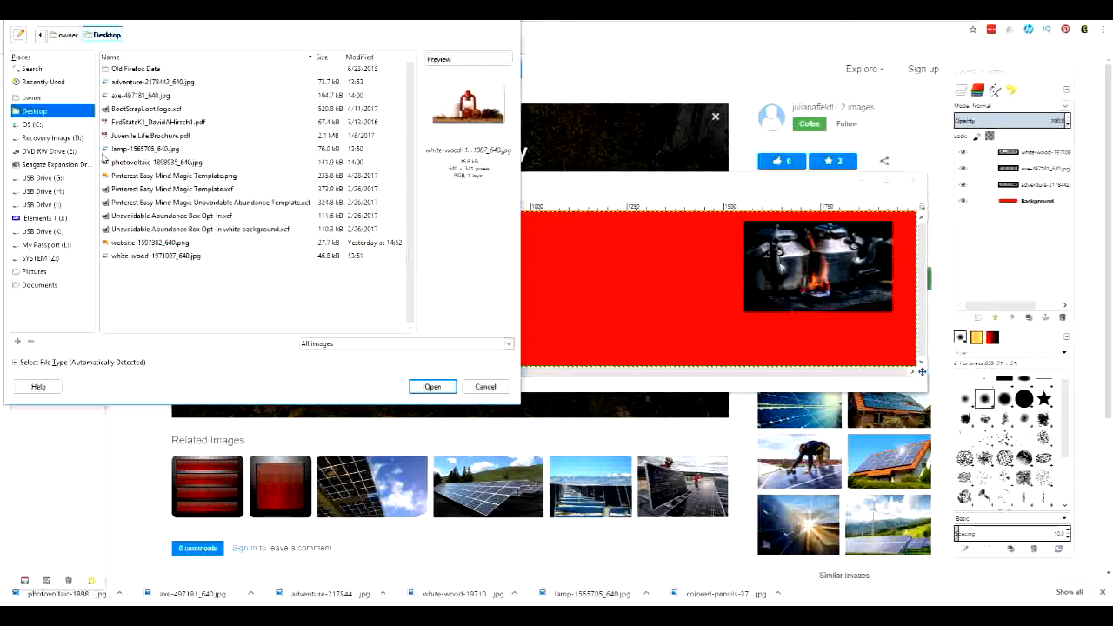
click(123, 163)
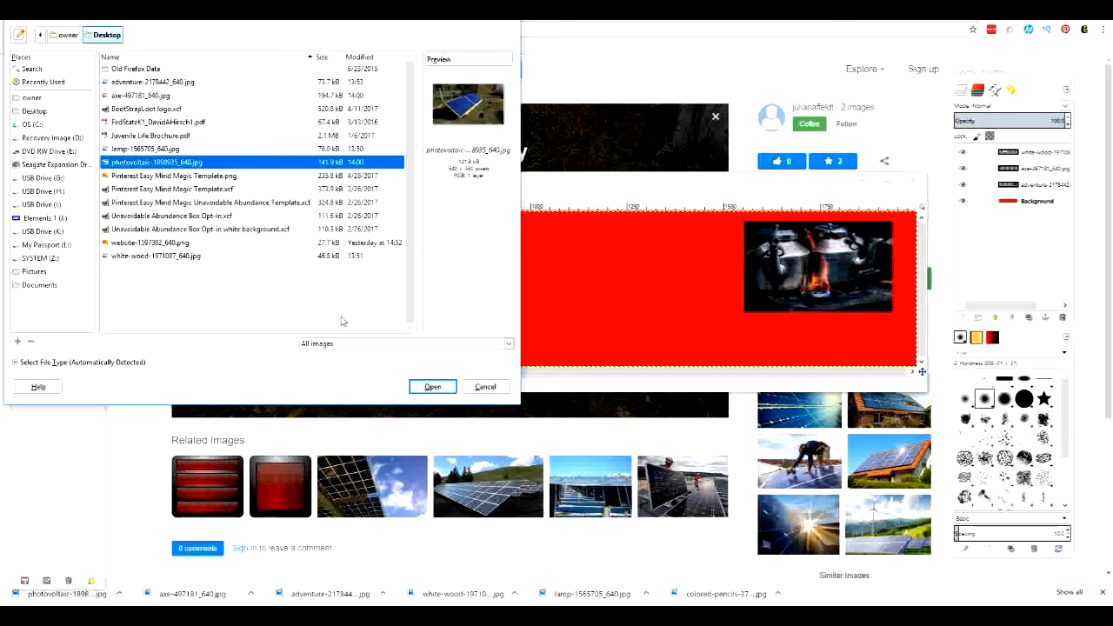
click(428, 386)
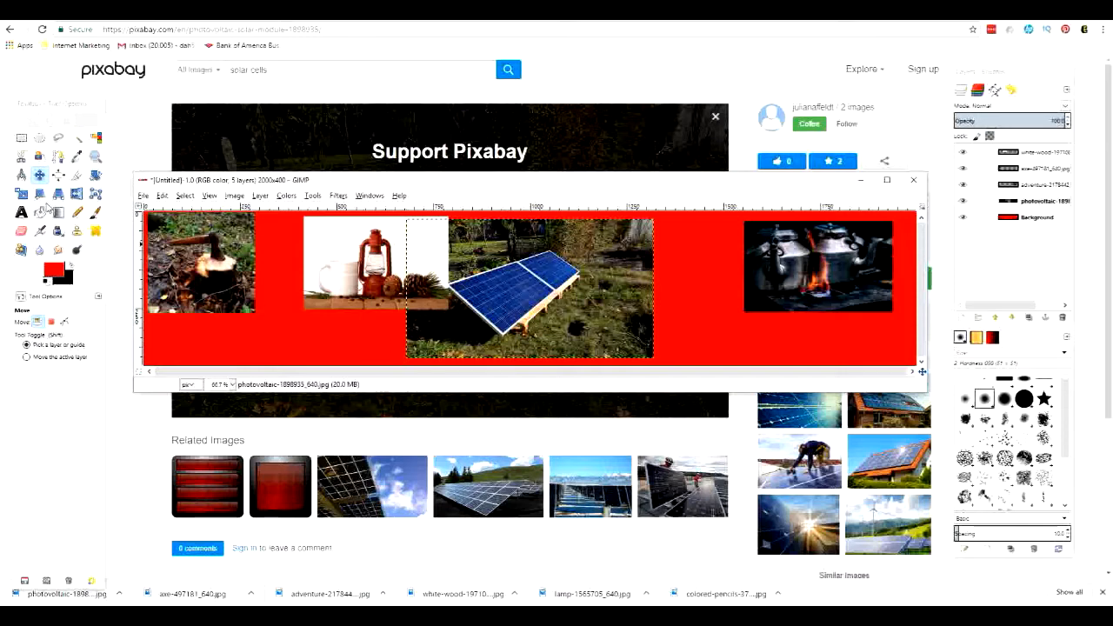
Step: Scale the solar panel layer down to about 441 × 255 px, shrinking it from its lower-left corner
click(20, 194)
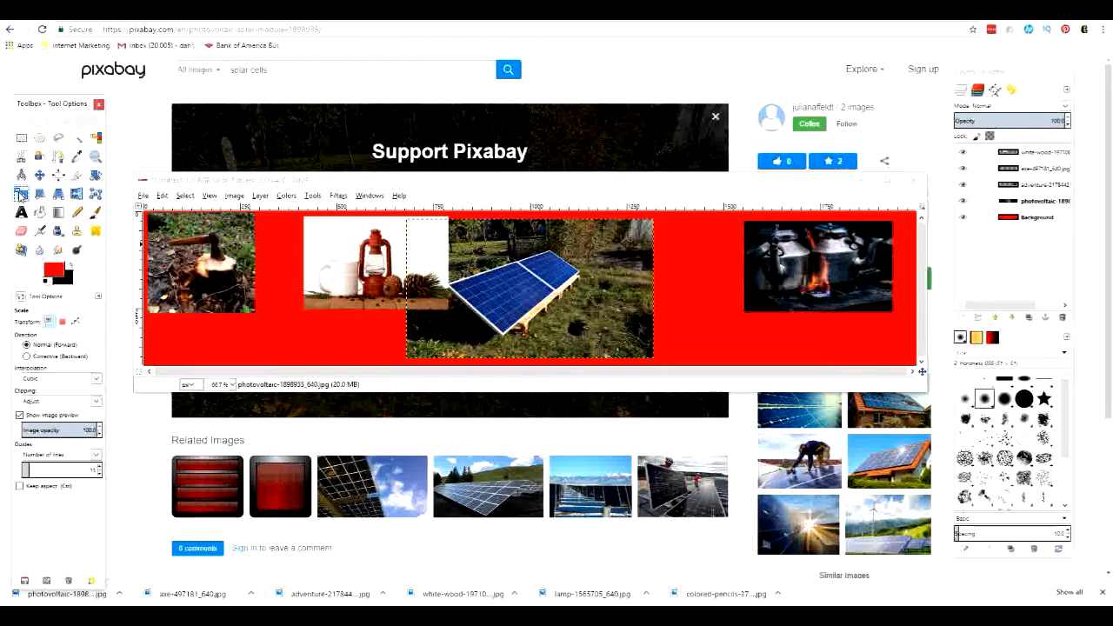
click(413, 367)
drag(413, 367, 481, 318)
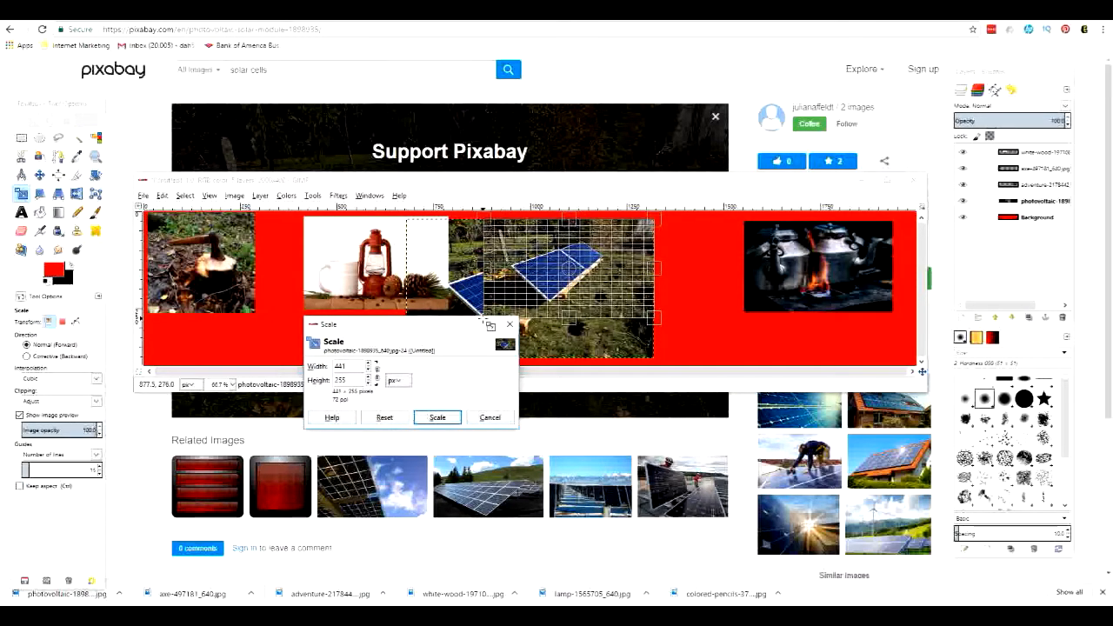
click(438, 417)
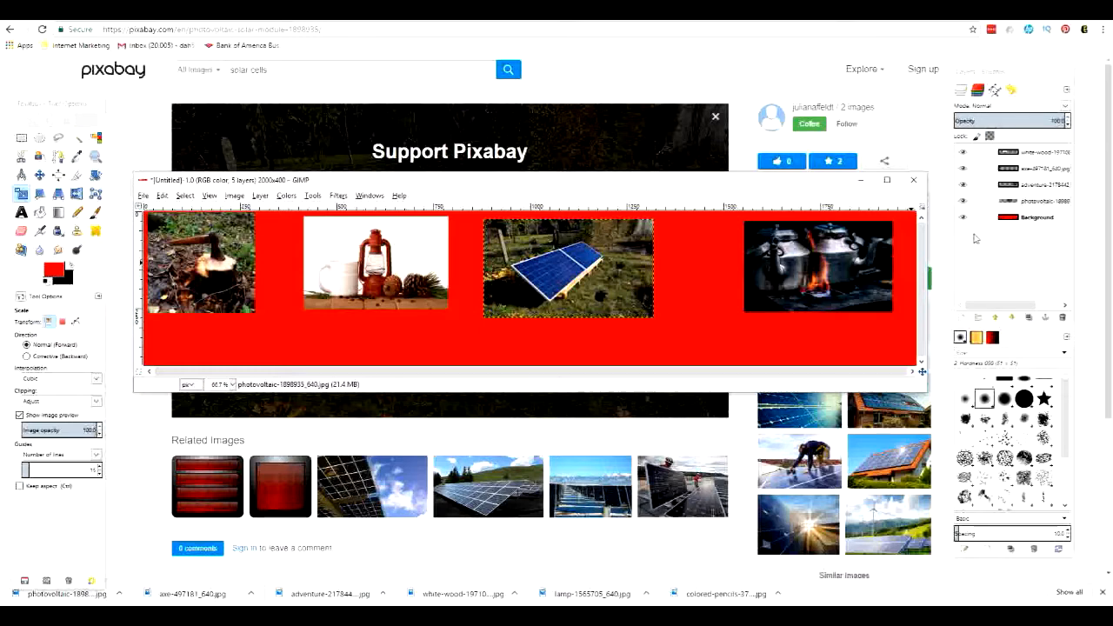
Step: Delete the campfire kettle layer, adventure-2178442_640.jpg, from the banner
click(1033, 170)
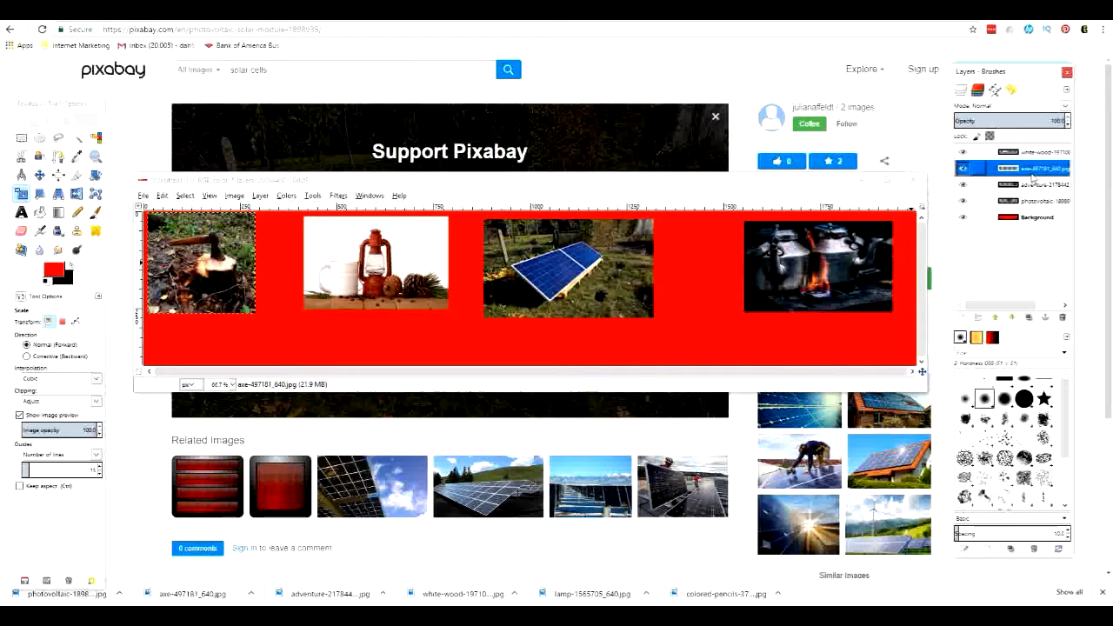
click(1035, 185)
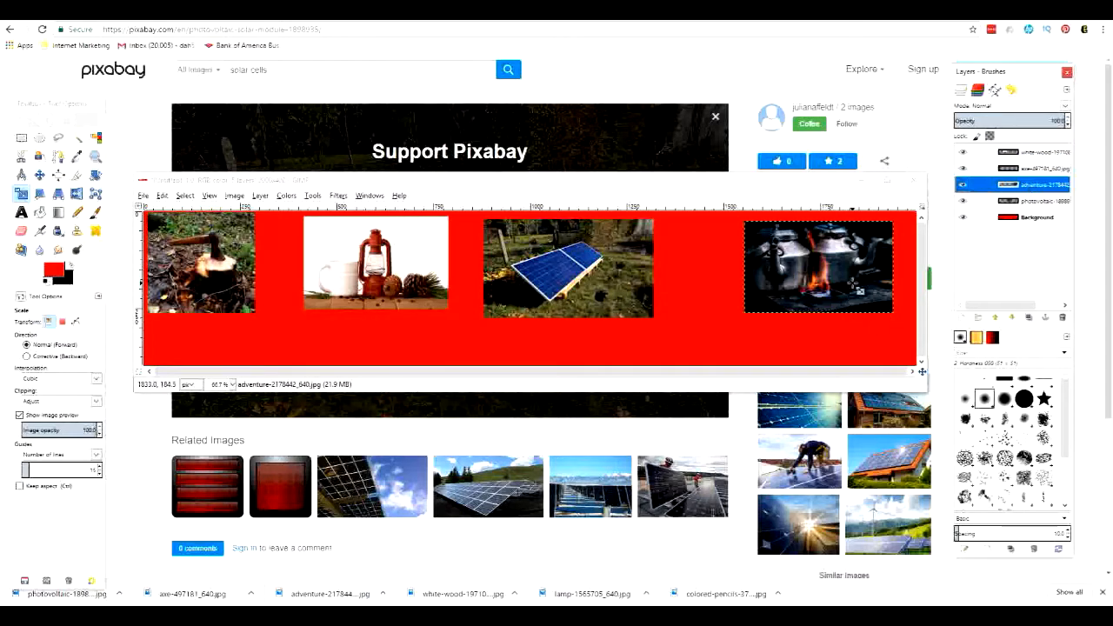
right_click(1029, 190)
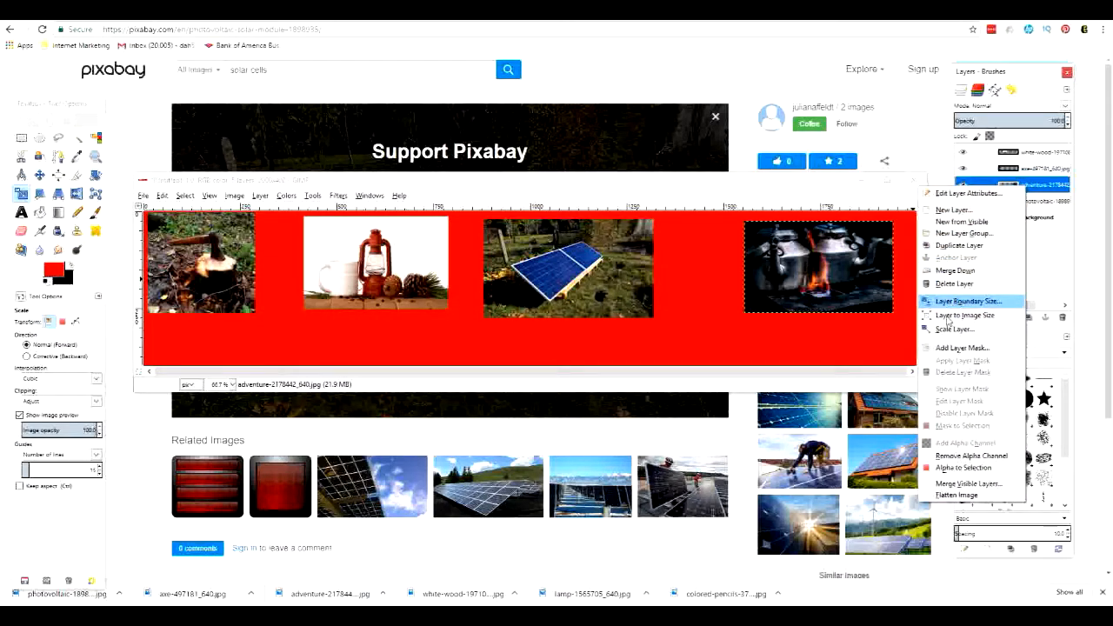
click(948, 287)
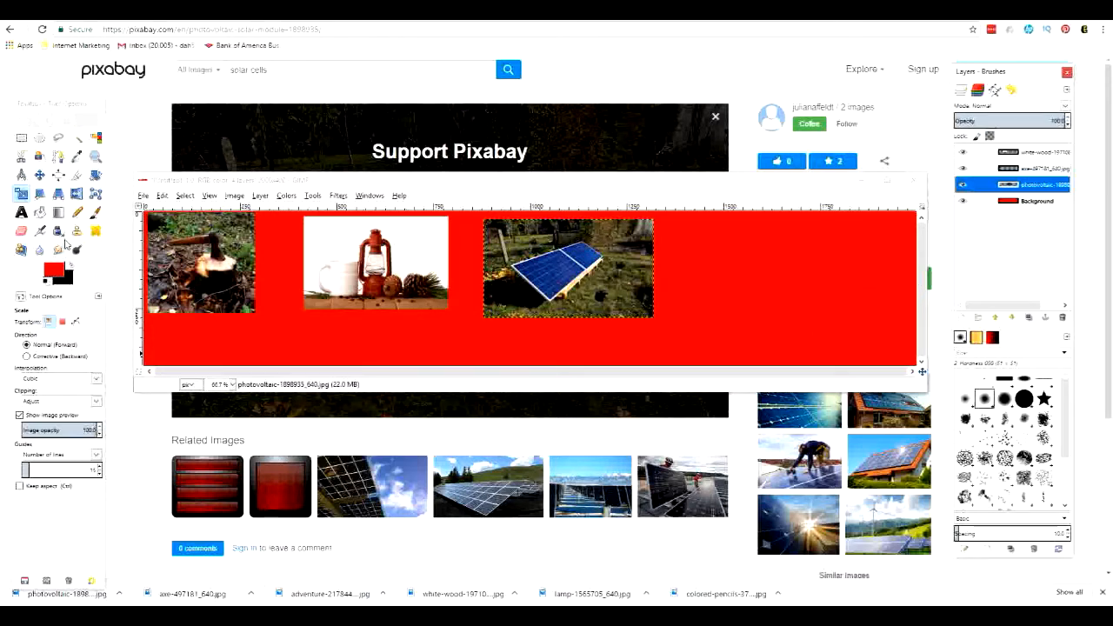
Step: Move the solar panel layer to the right end of the banner, just below its upper edge
click(39, 175)
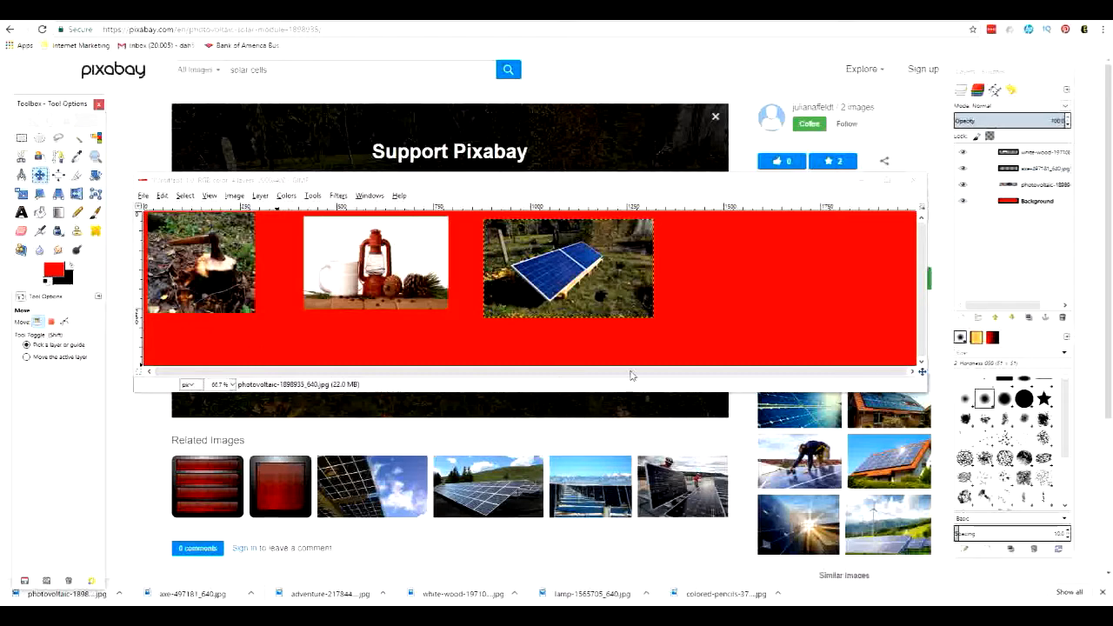
drag(609, 286, 848, 277)
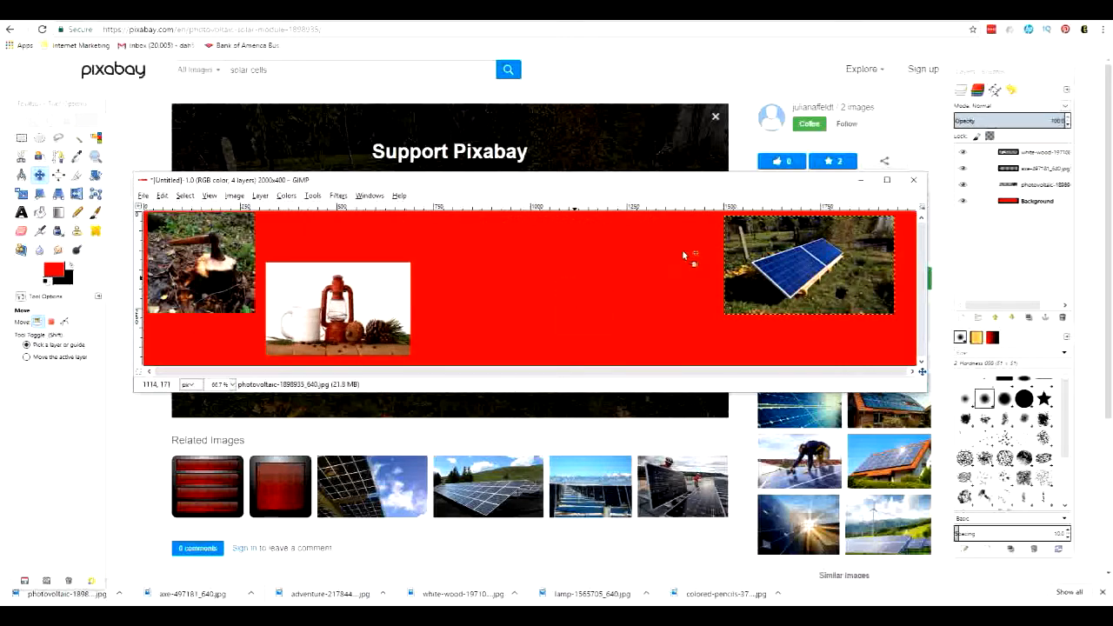
Step: Delete the axe photo layer, axe-497181_640.jpg, from the banner
click(1023, 173)
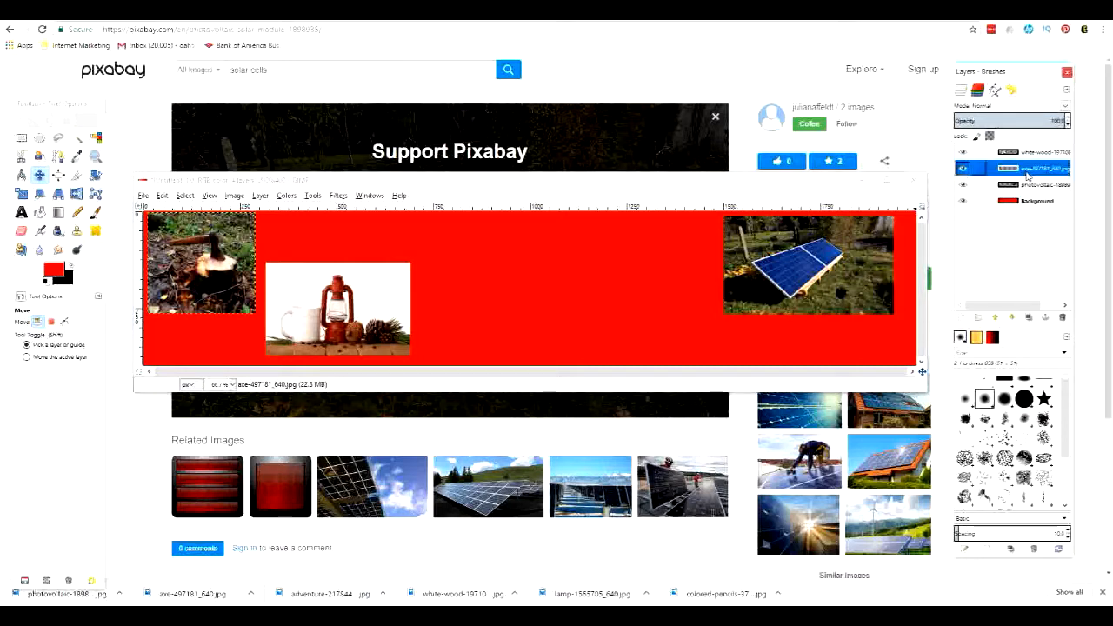
right_click(1027, 174)
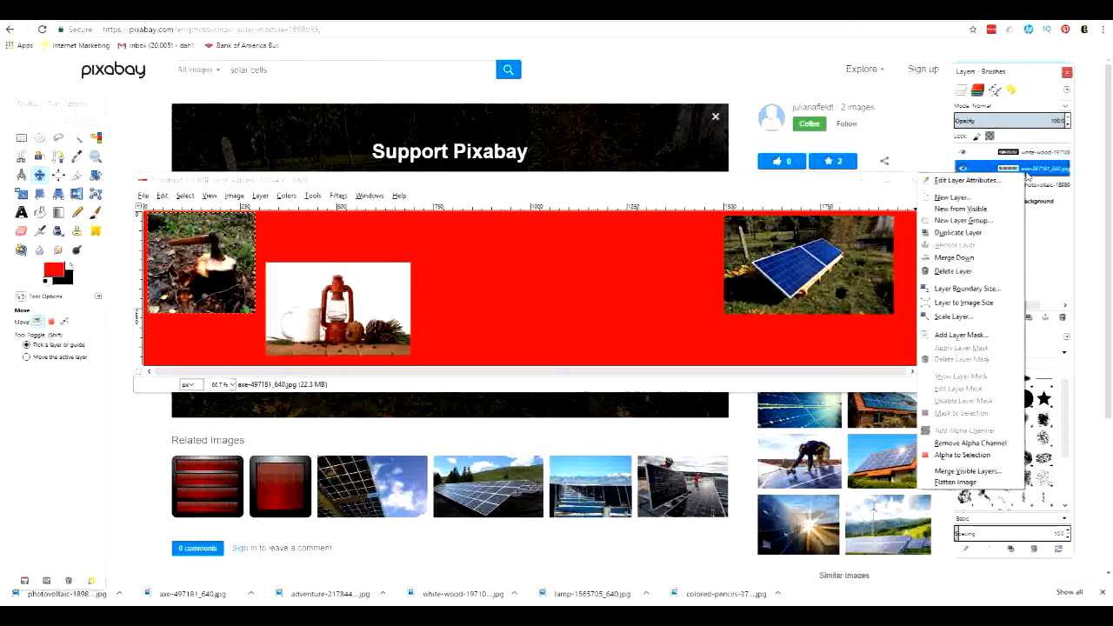
click(953, 271)
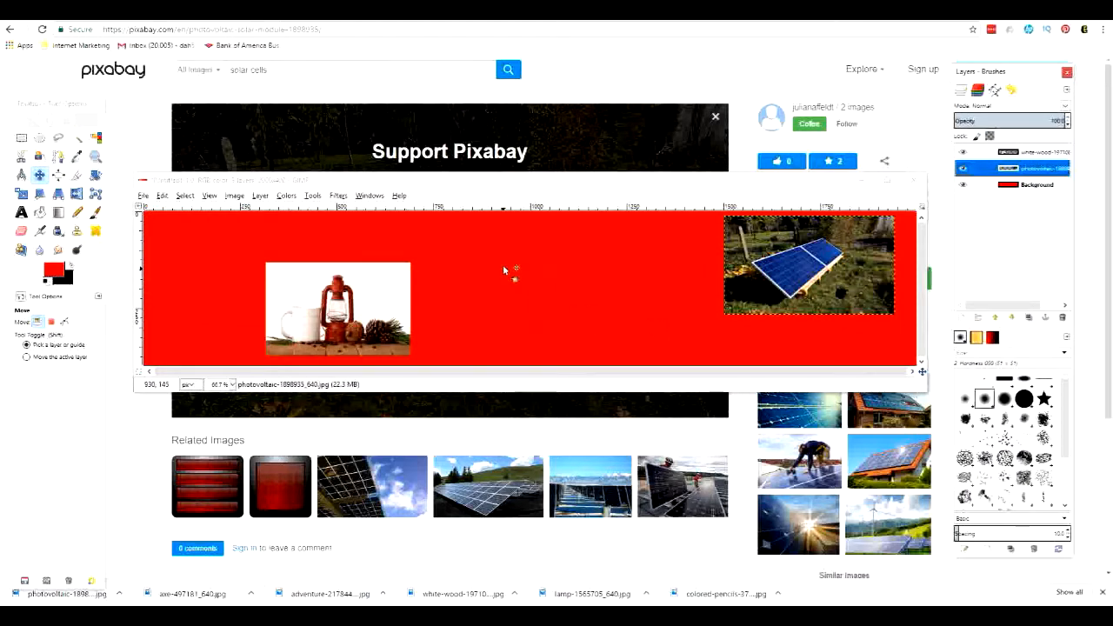
Step: Move the lantern photo to the banner's left end and the solar panel photo to the lower middle
click(39, 175)
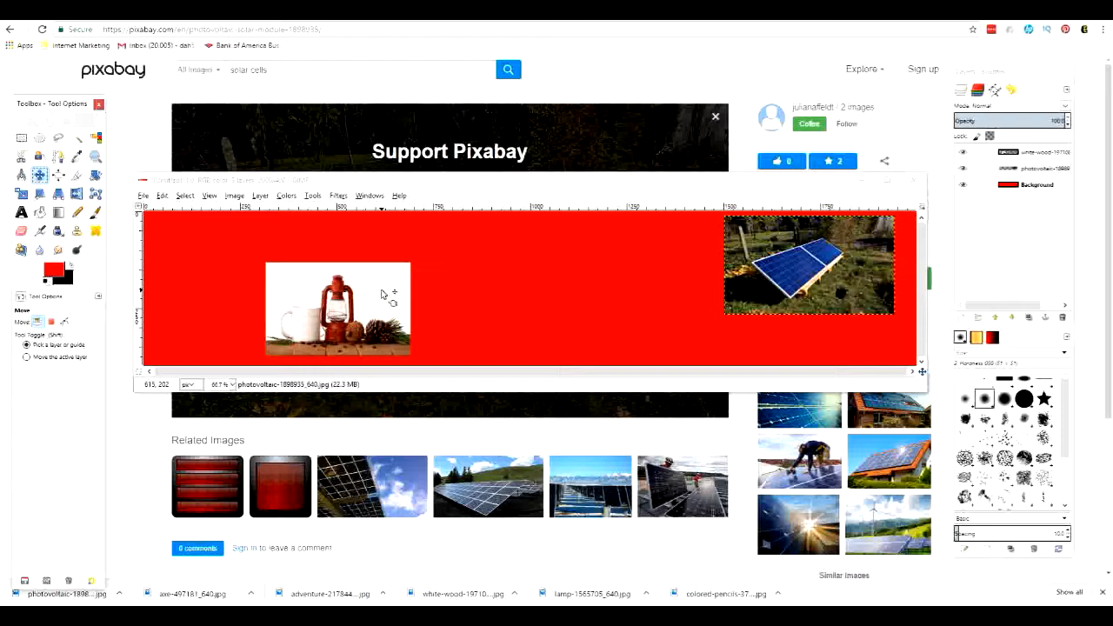
drag(383, 294, 263, 248)
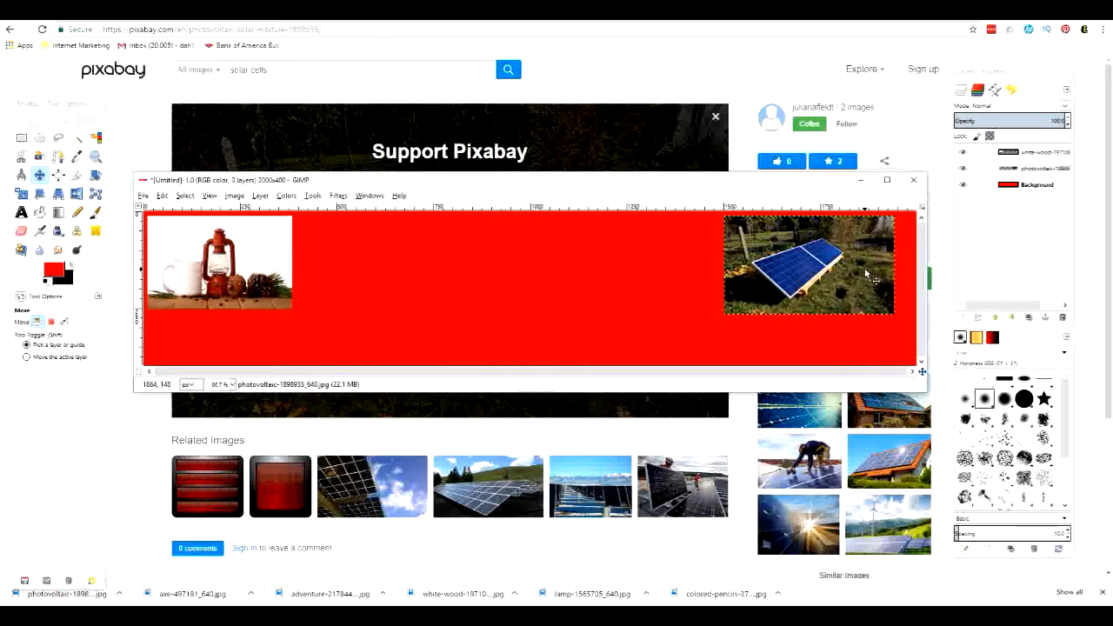
drag(874, 275, 641, 320)
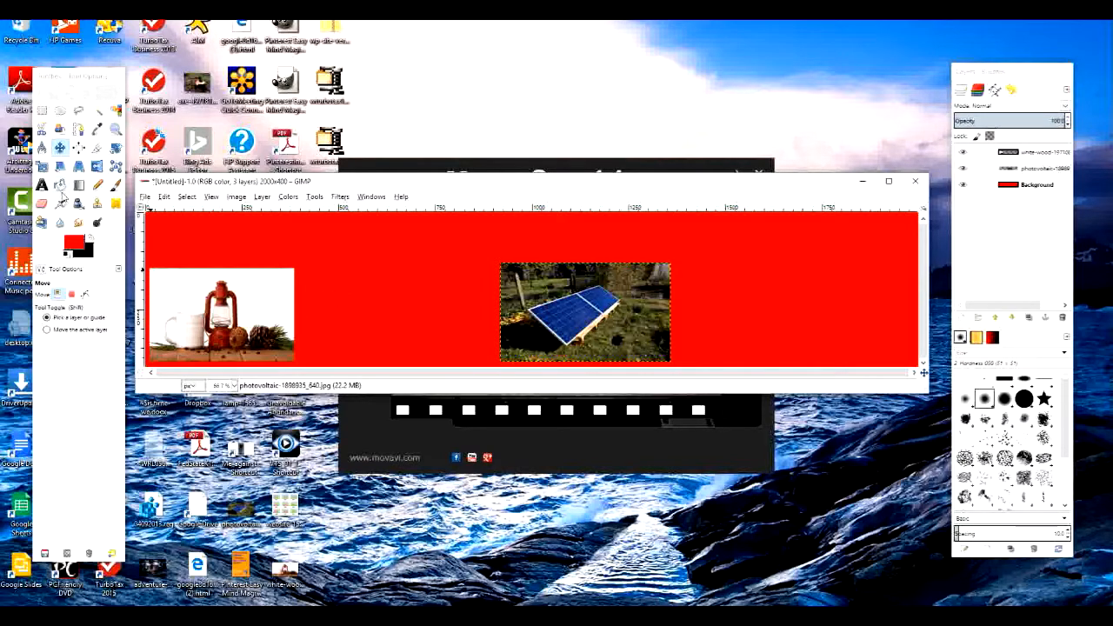
Step: Scale the lantern layer, white-wood-1971087_640.jpg, down to about 228 × 165 px by shrinking it from its upper-right corner
click(41, 166)
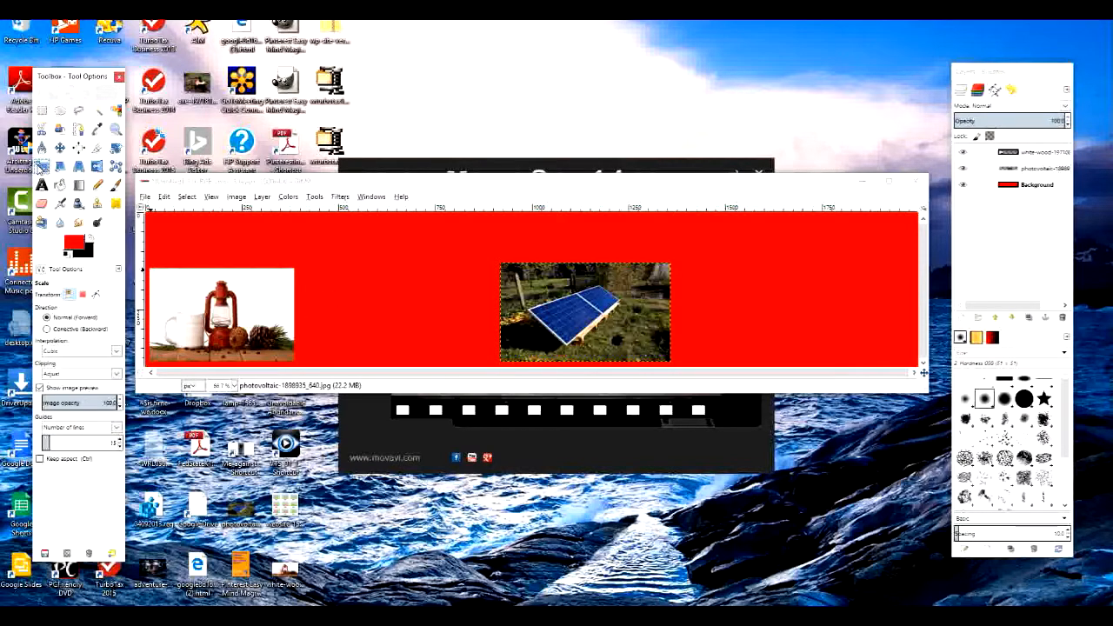
click(294, 270)
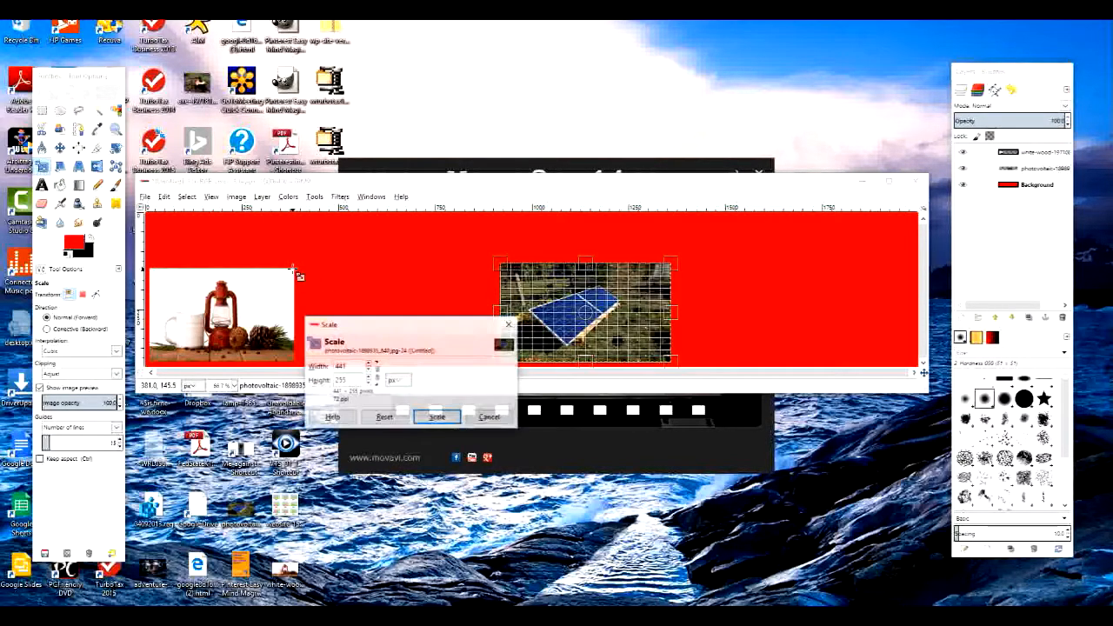
drag(298, 275, 294, 270)
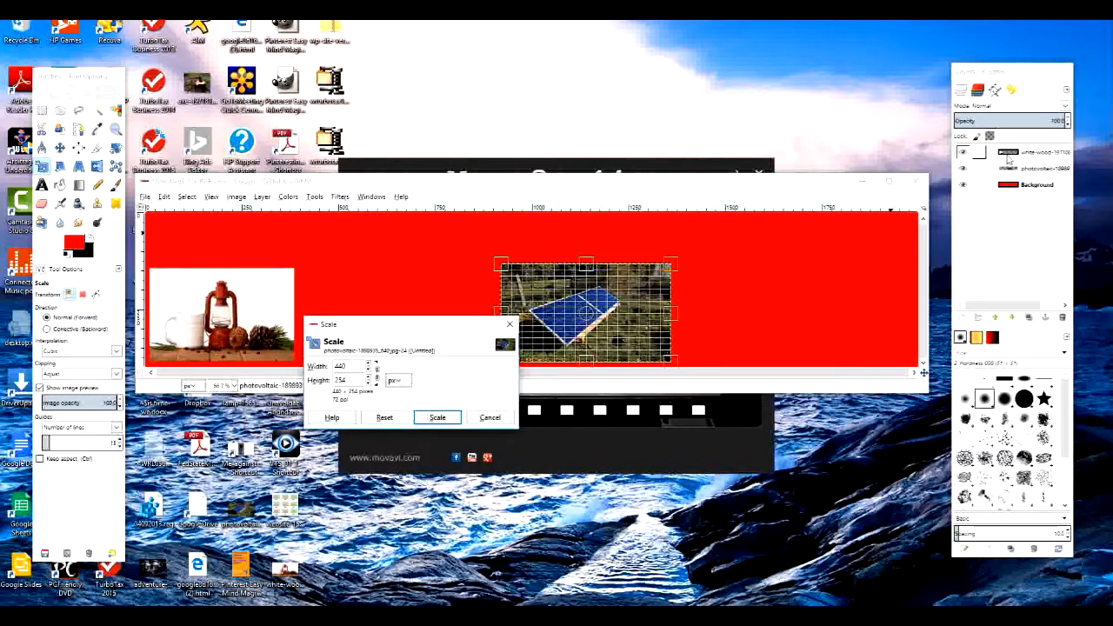
click(1006, 158)
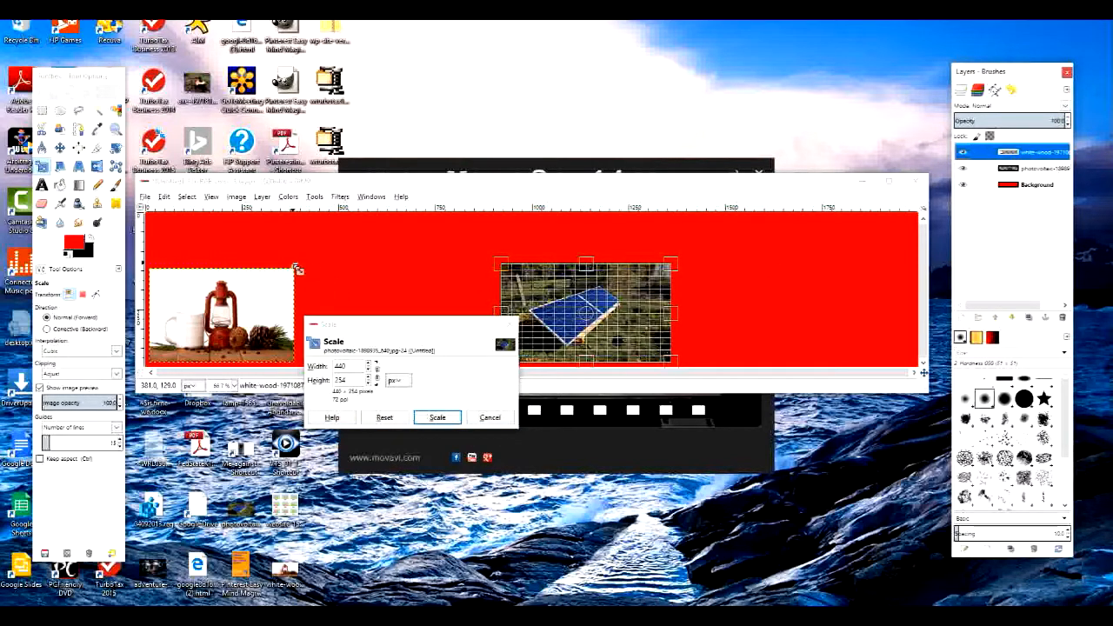
click(296, 273)
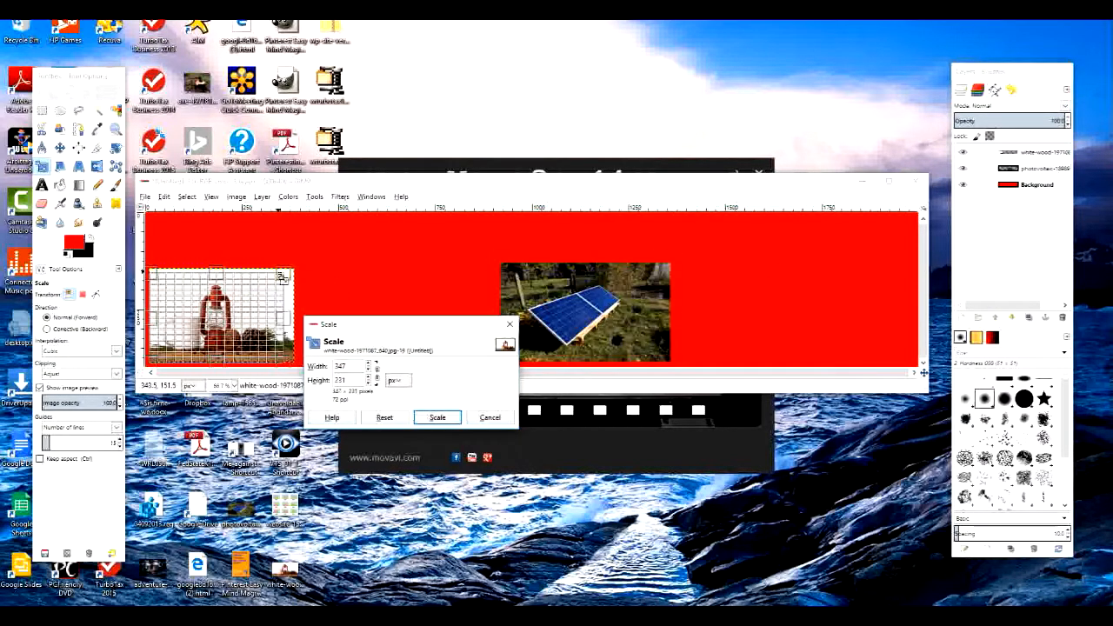
drag(275, 283, 235, 302)
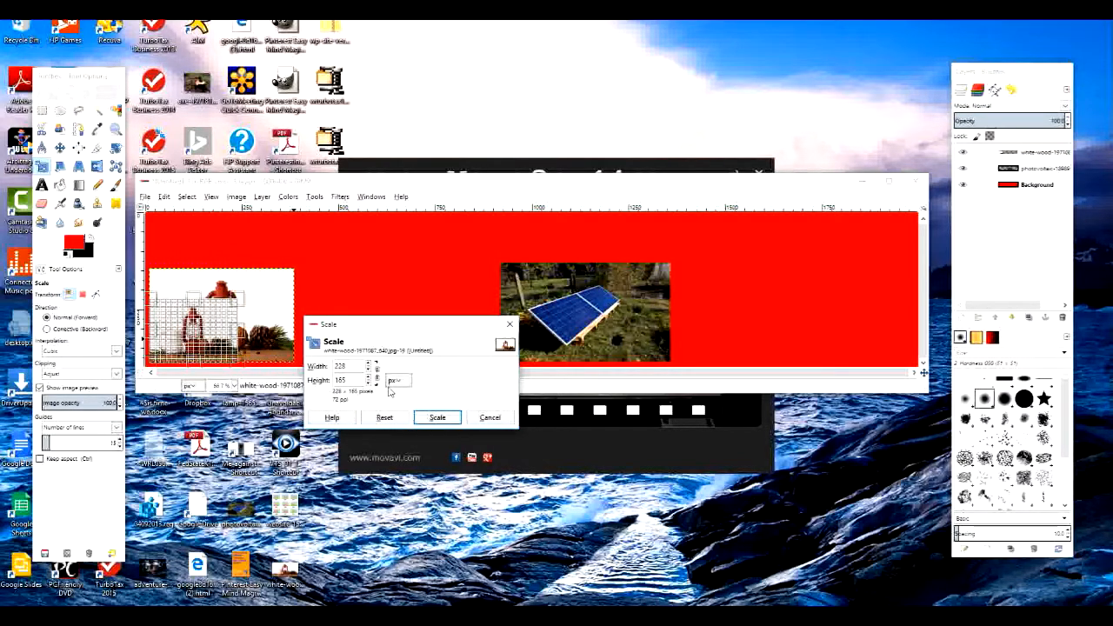
click(434, 418)
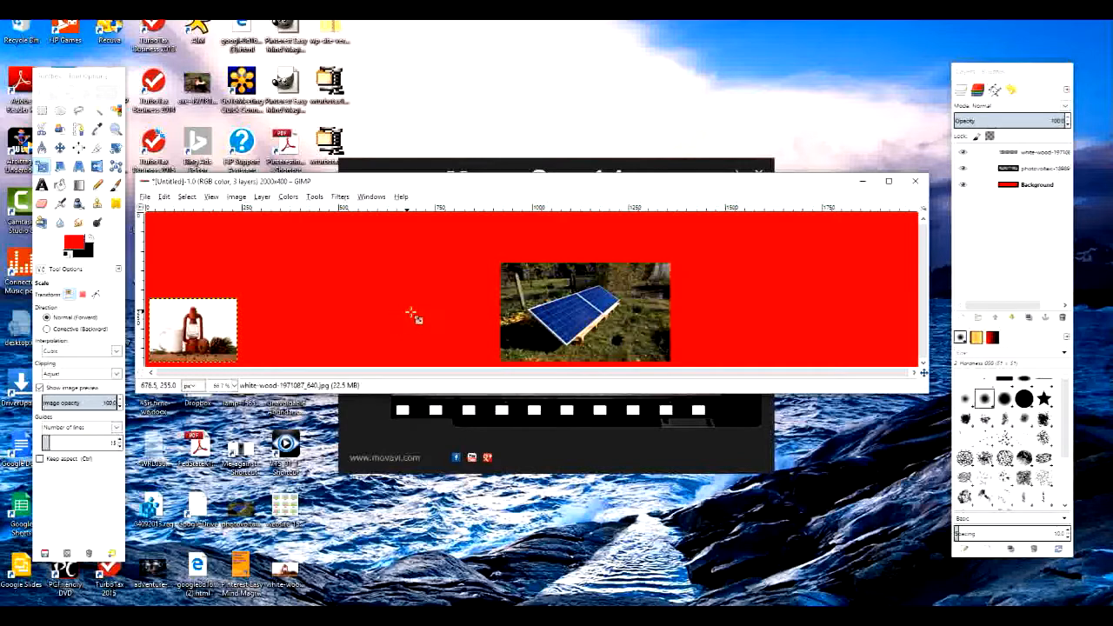
Step: Scale the solar panel layer down to about 317 × 188 px by shrinking it from its upper-left corner
click(1011, 170)
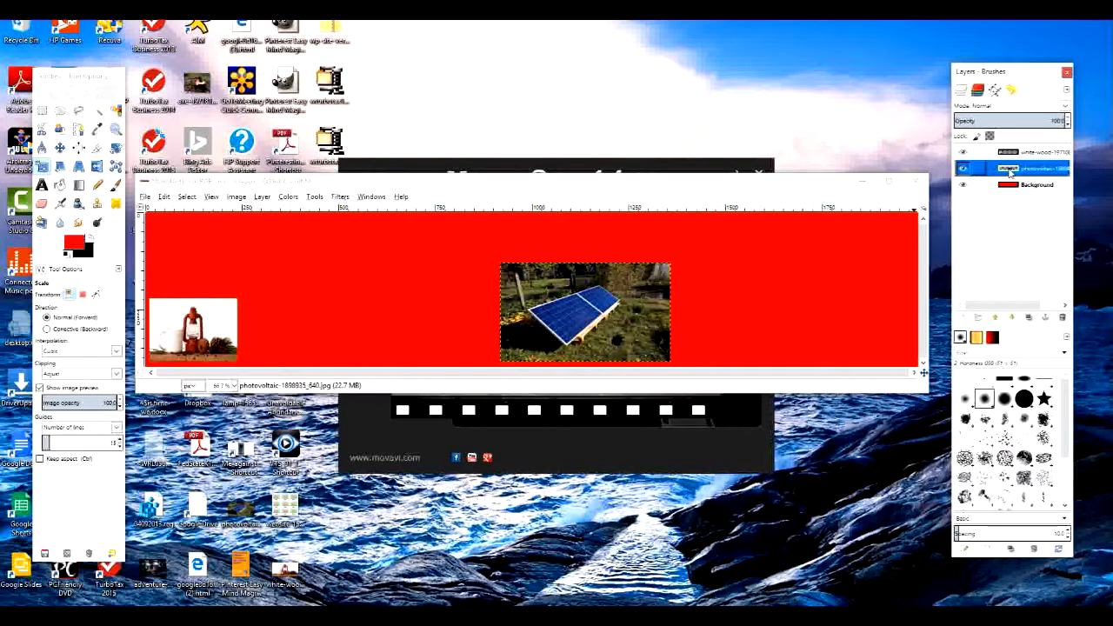
click(500, 264)
drag(499, 263, 555, 300)
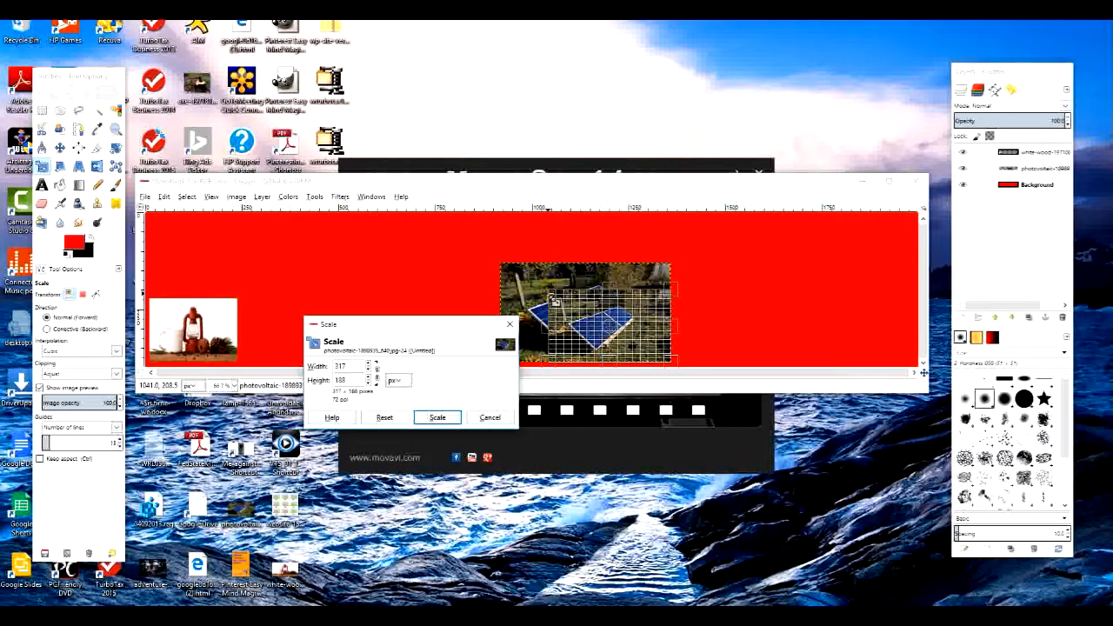
click(439, 417)
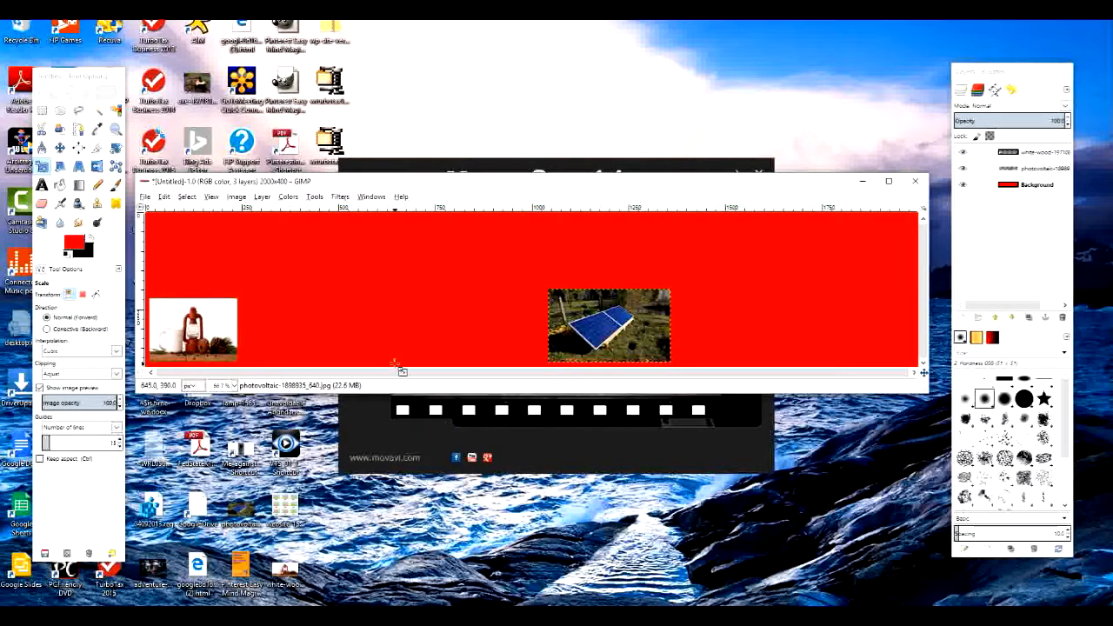
Step: Move the solar panel layer to the middle of the banner, just below its upper edge
click(60, 147)
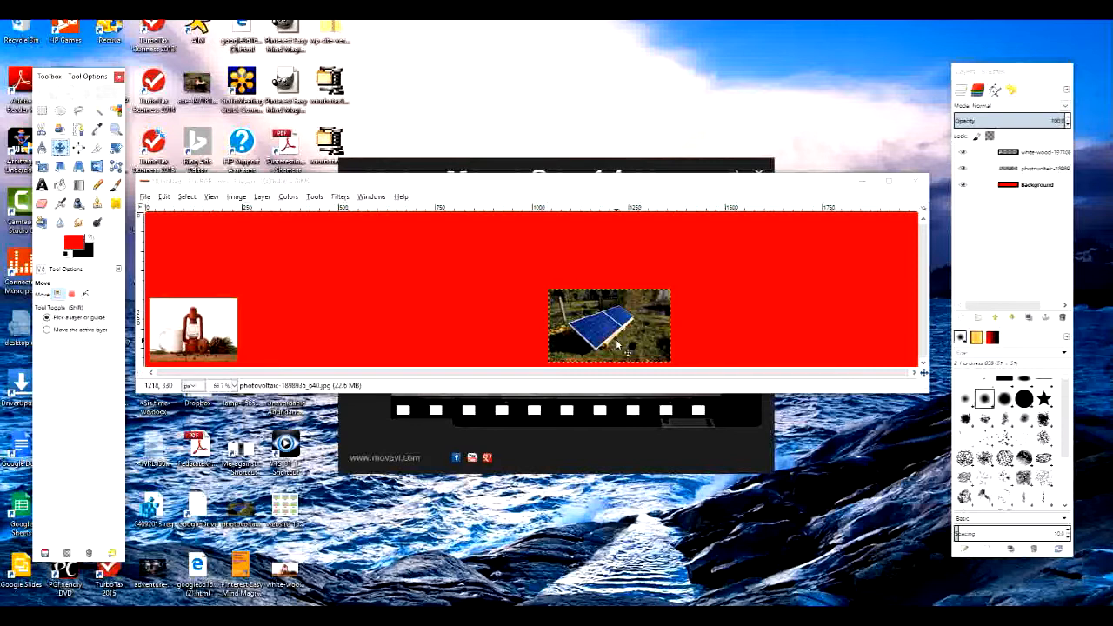
drag(618, 344, 515, 345)
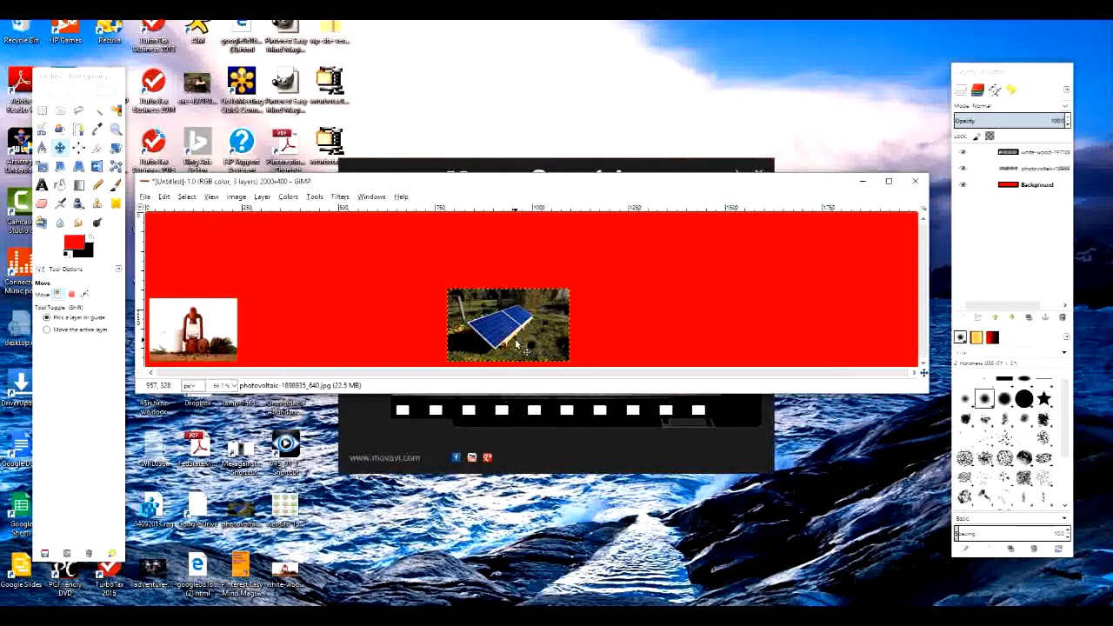
drag(516, 342, 551, 275)
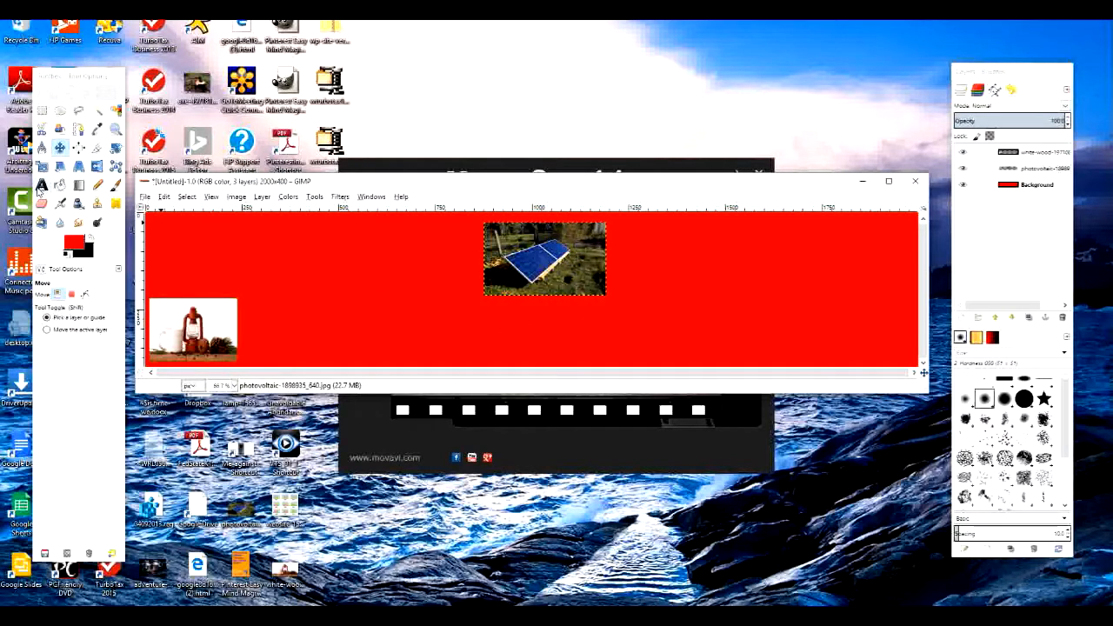
Step: Draw a text box about 739 × 126 px above the lantern photo, reaching toward the solar panel photo
click(41, 186)
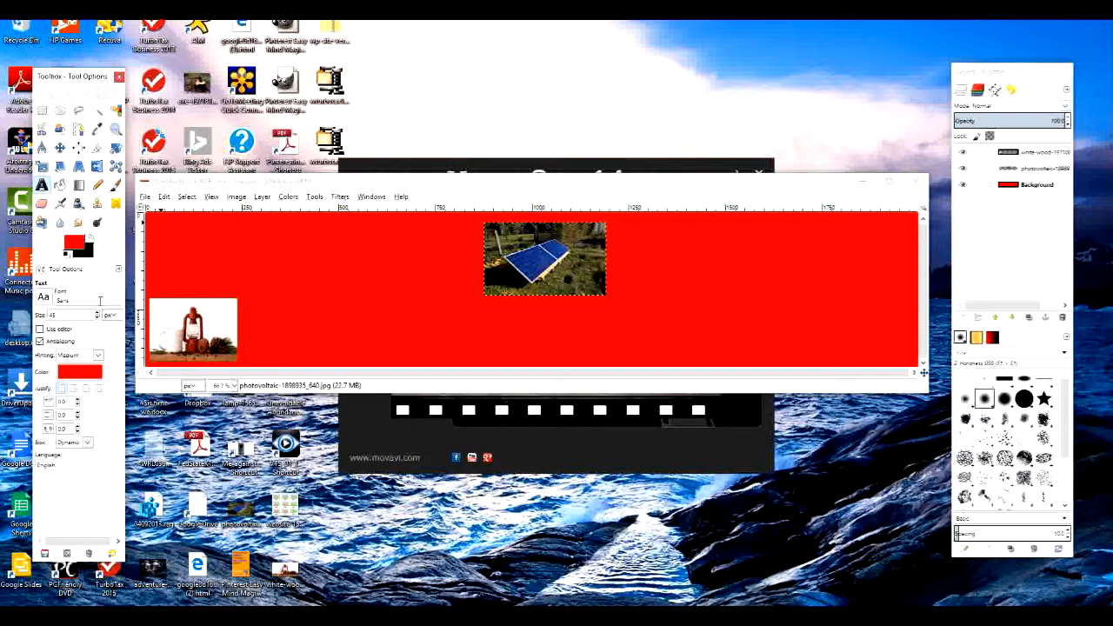
click(176, 231)
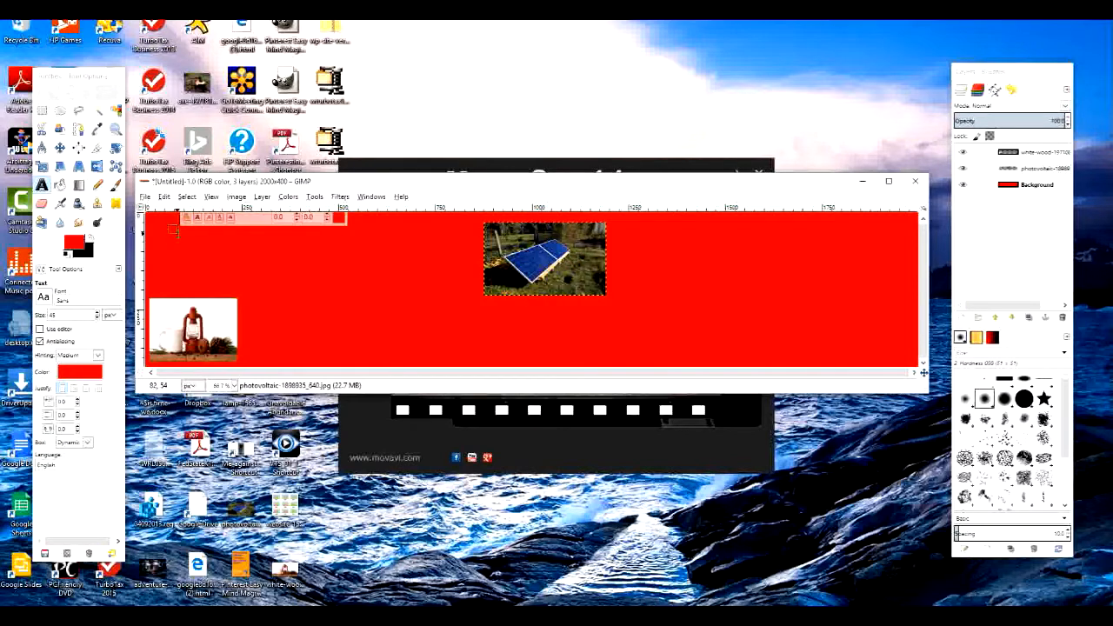
drag(176, 233, 466, 287)
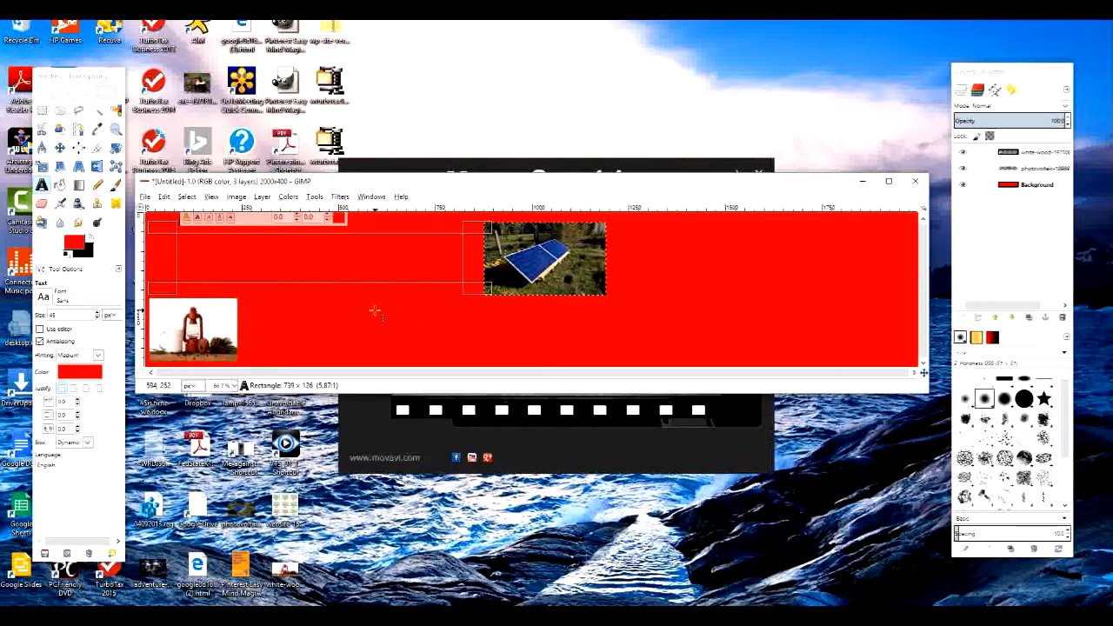
Step: Set the foreground colour to white (ffffff) for the text
click(75, 247)
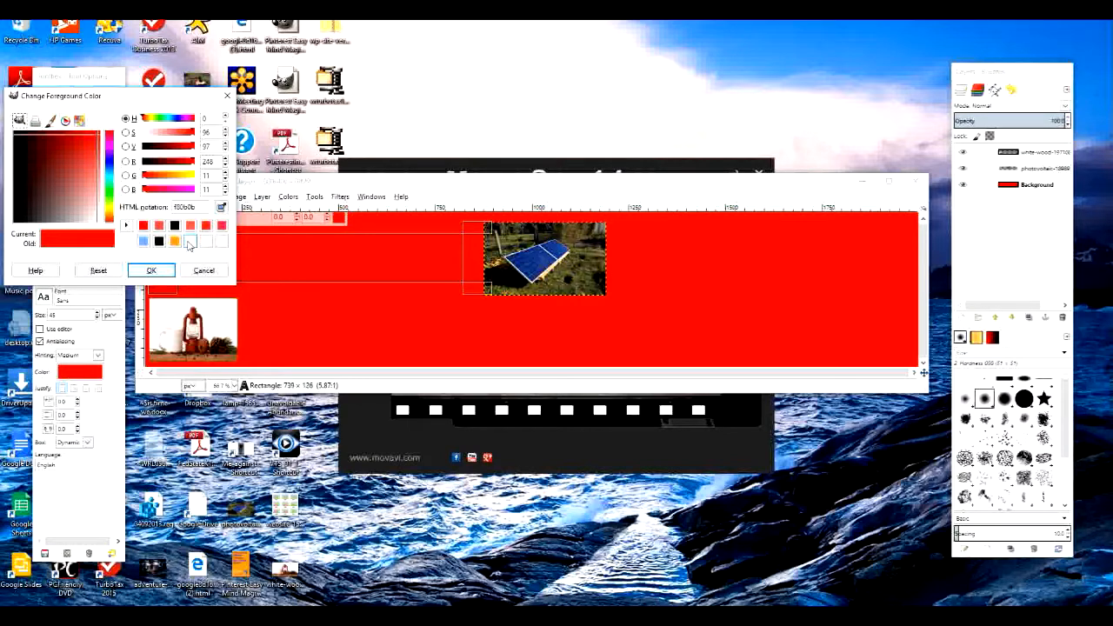
click(190, 241)
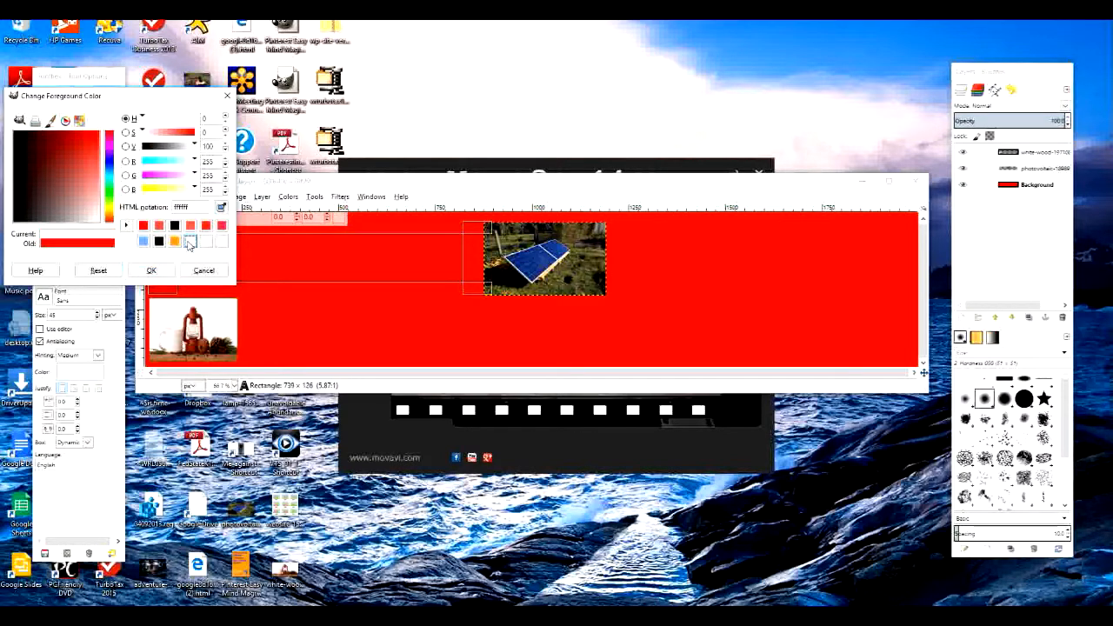
click(152, 270)
Step: Enter the title "prepper Hero" in the text box
click(197, 247)
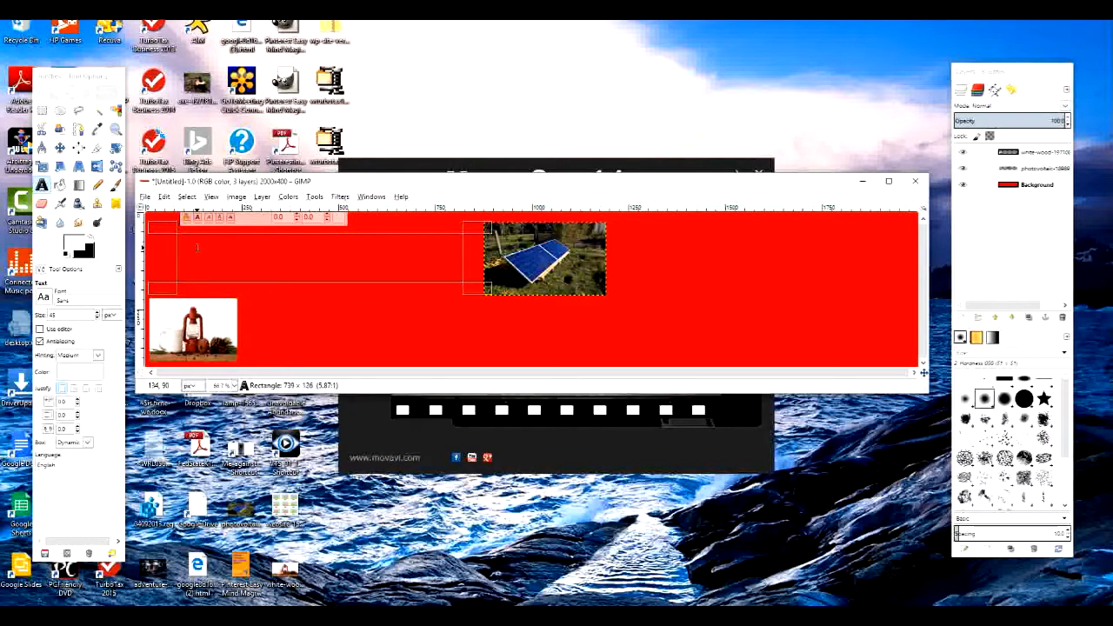
text(p)
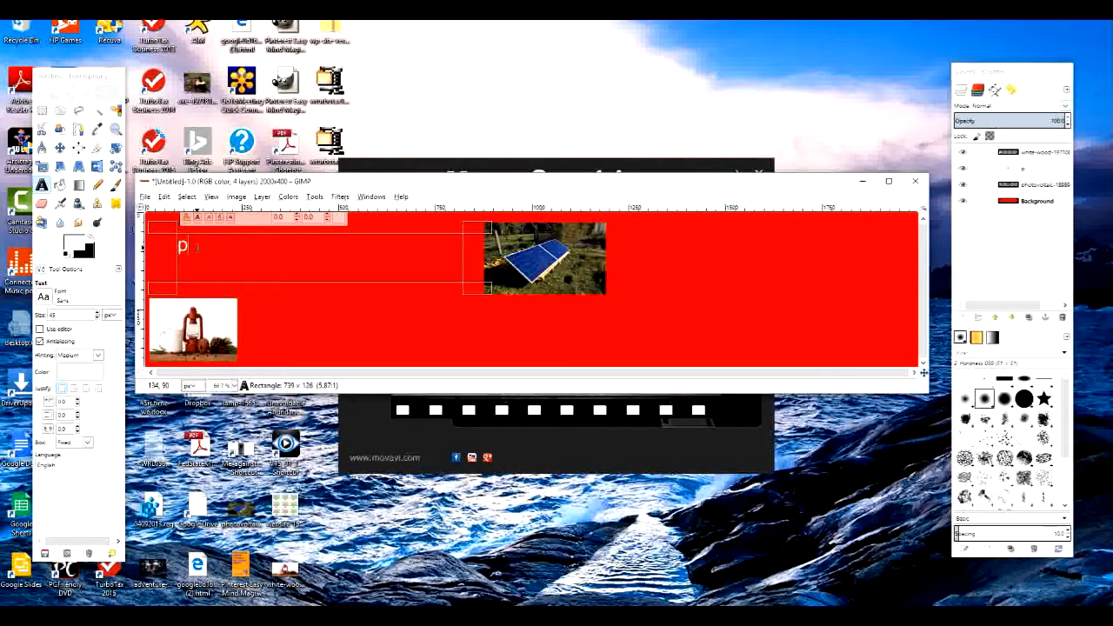
text(repper Hero)
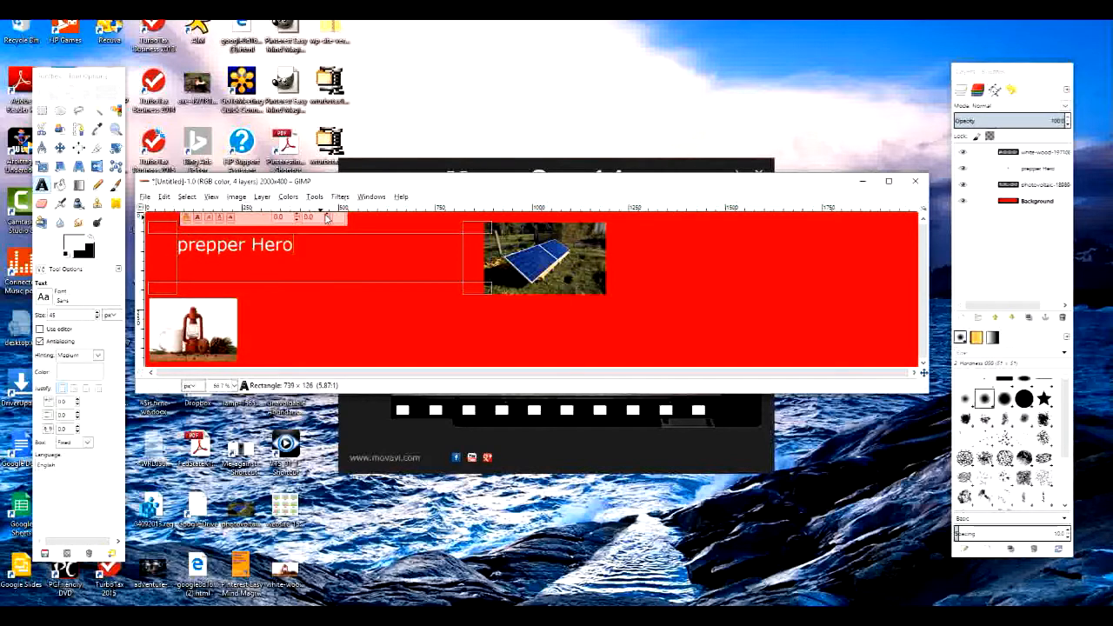
Step: Set the title's text size to 65 px
click(75, 316)
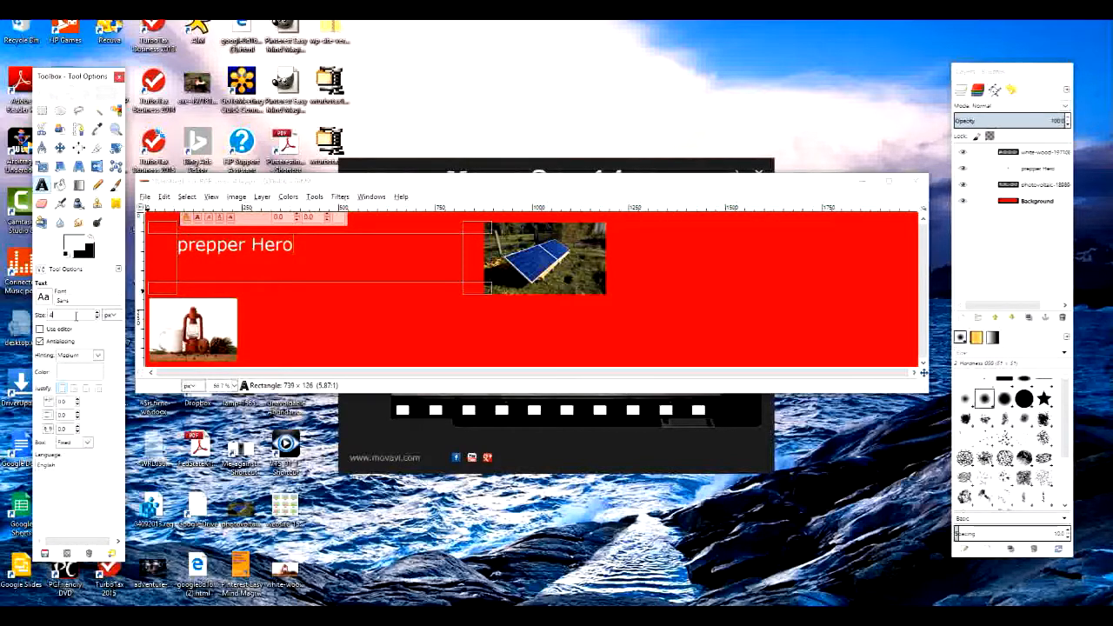
key(BackSpace)
key(BackSpace)
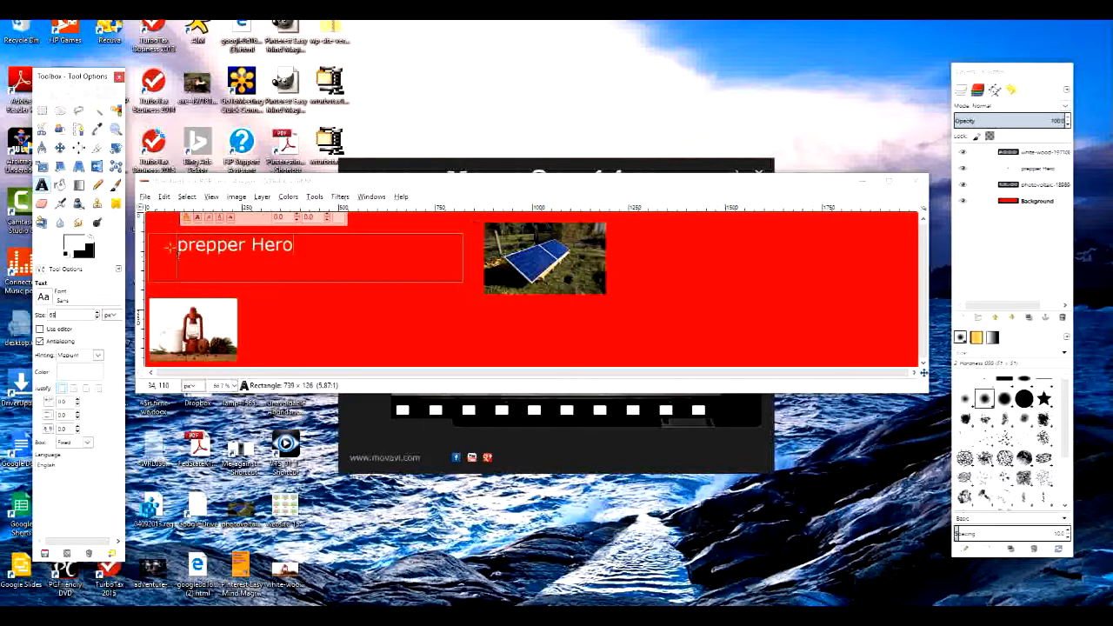
drag(291, 245, 227, 251)
Step: Capitalise the title's first letter so the text reads "Prepper Hero"
click(373, 266)
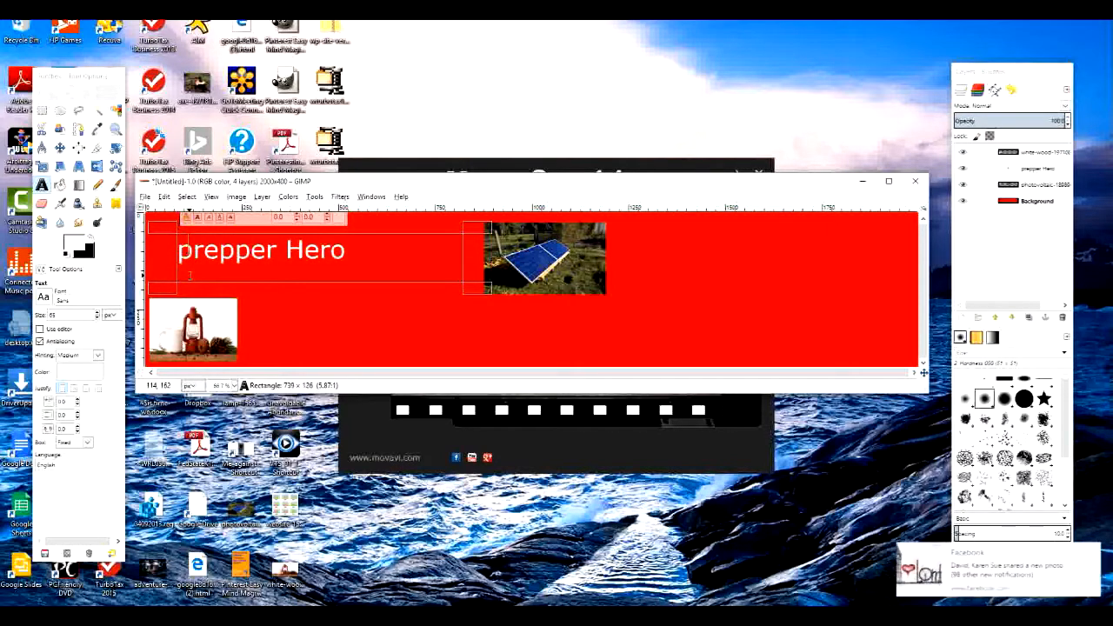
key(Delete)
text(P)
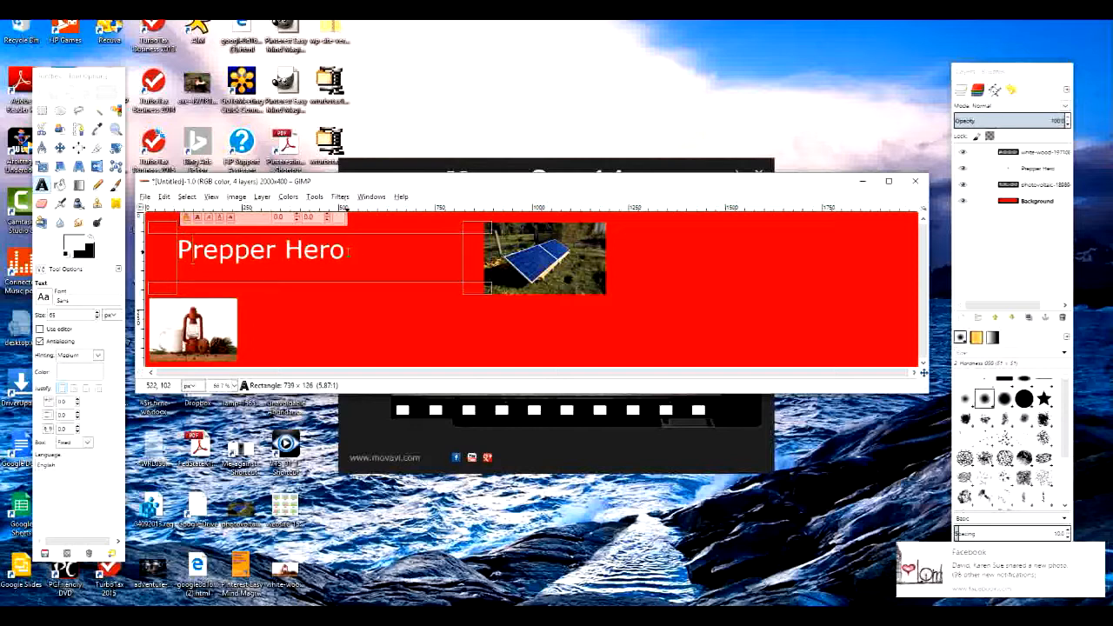
Step: Change the title's font to Sans Bold
click(76, 301)
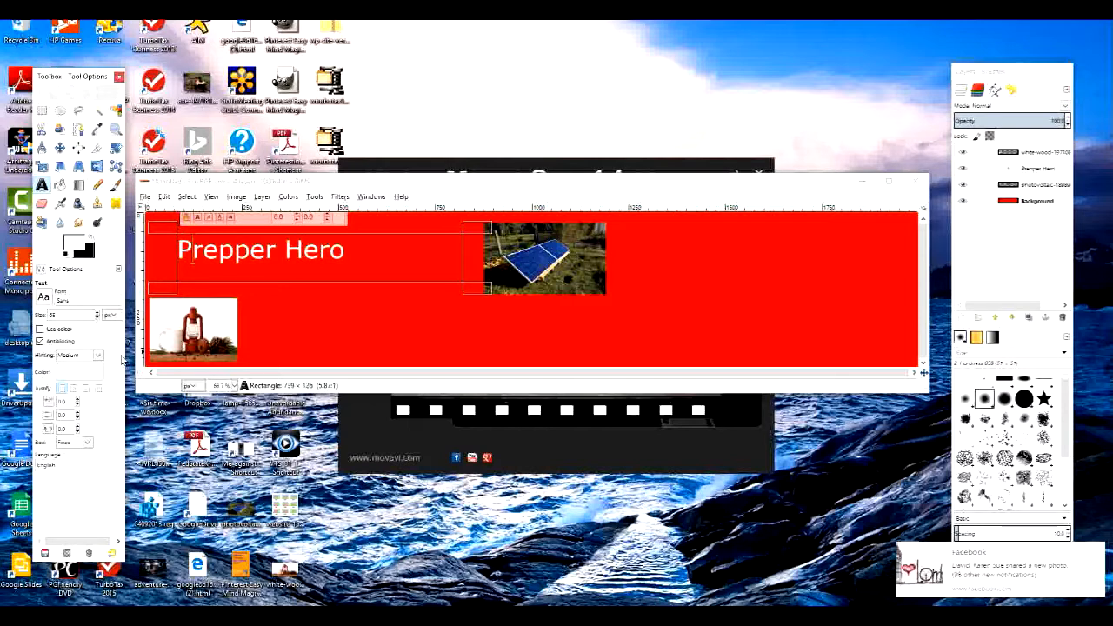
key(BackSpace)
key(BackSpace)
key(BackSpace)
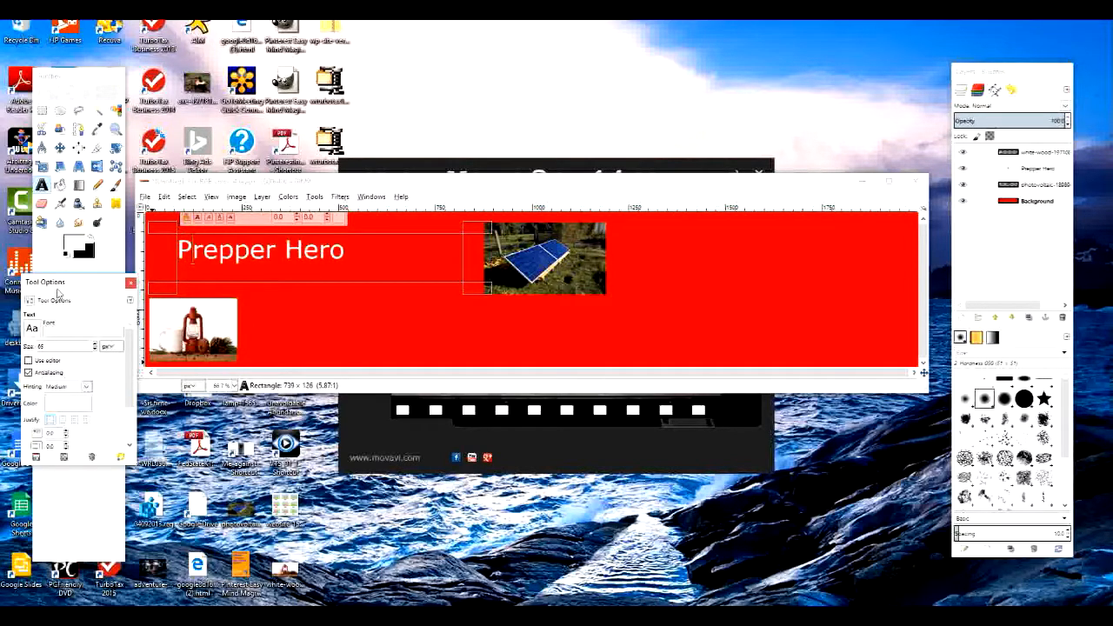
click(31, 331)
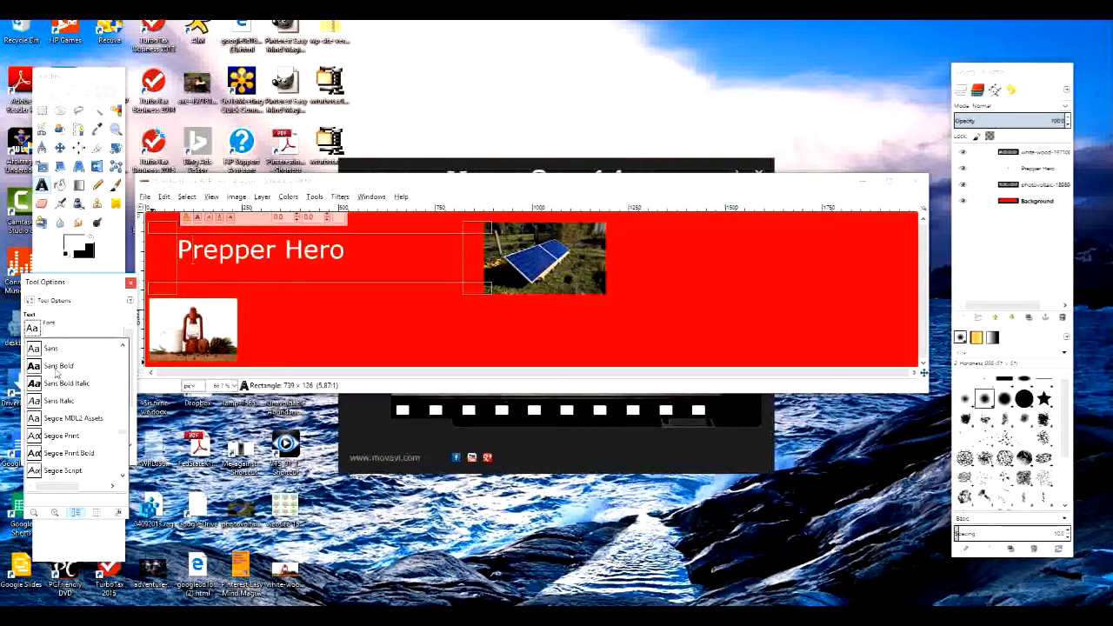
click(57, 366)
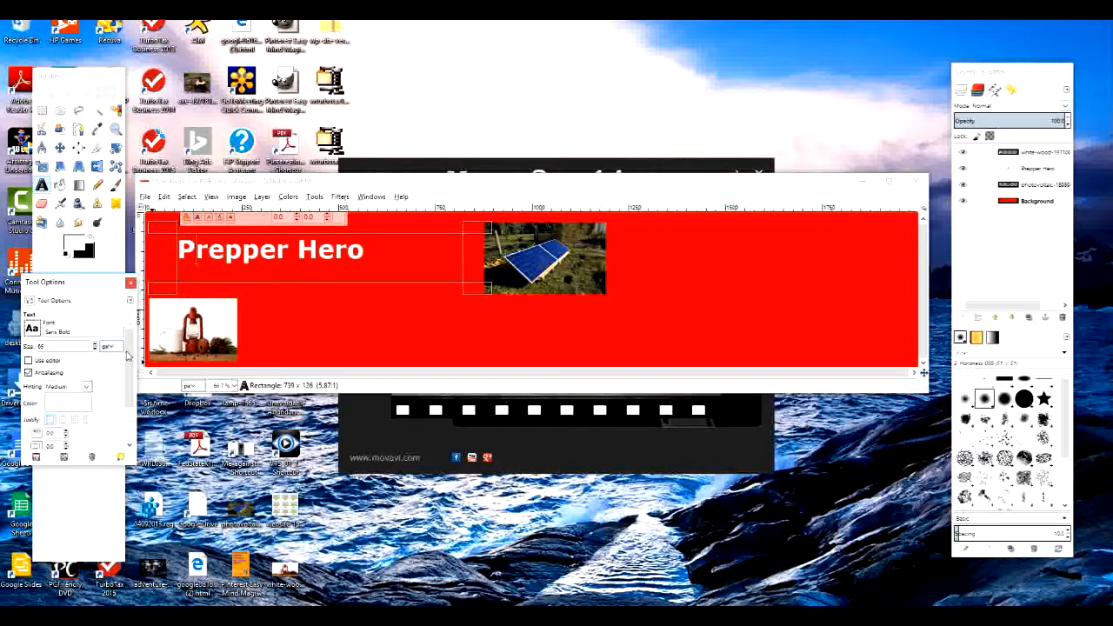
Step: Change the title's font to Arial Heavy and its wording to all capitals, "PREPPER HERO"
click(33, 328)
click(63, 365)
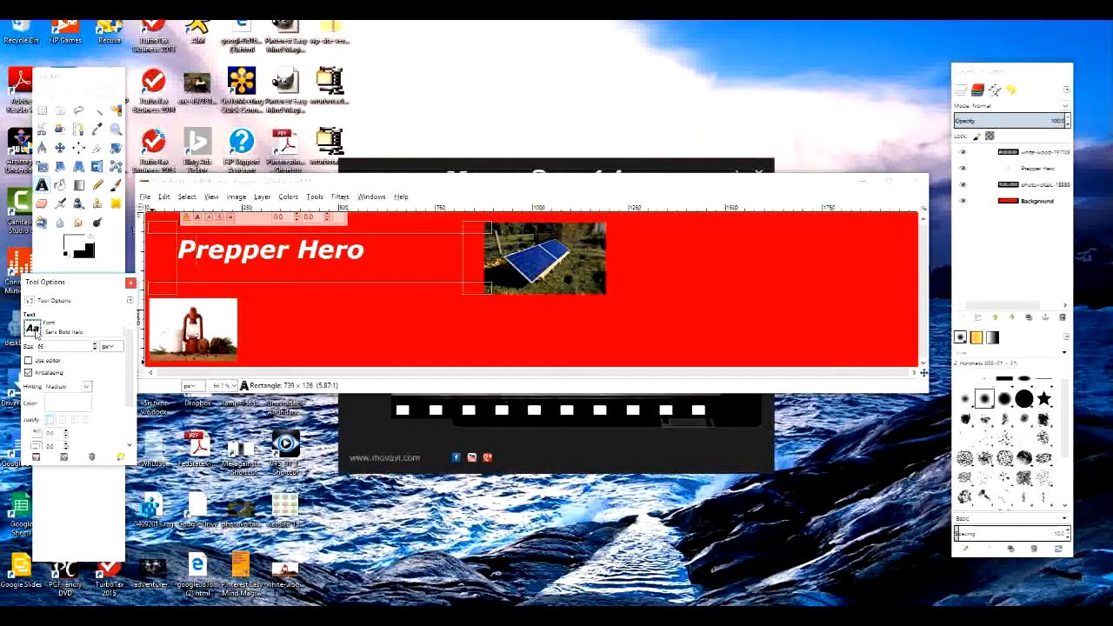
click(33, 328)
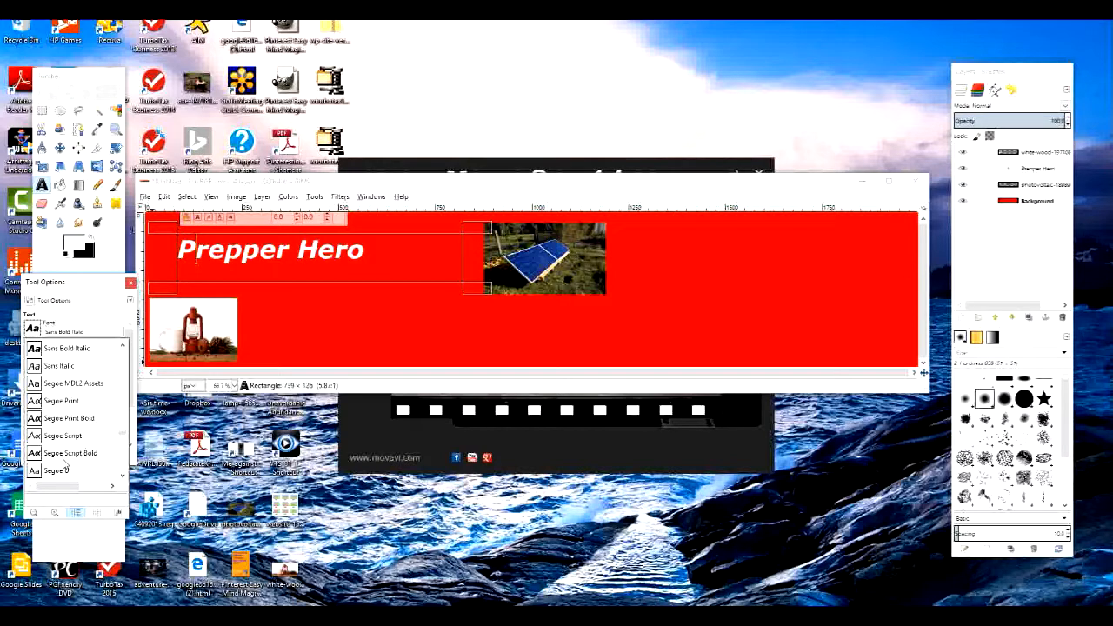
click(122, 435)
scroll(123, 435, up, 10)
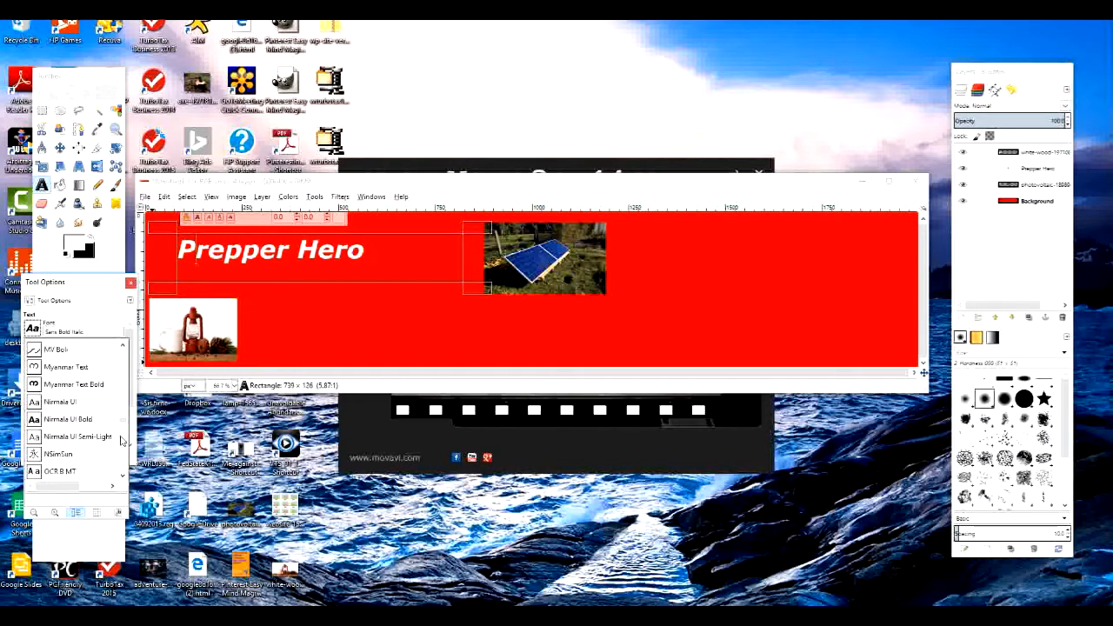
scroll(91, 435, up, 5)
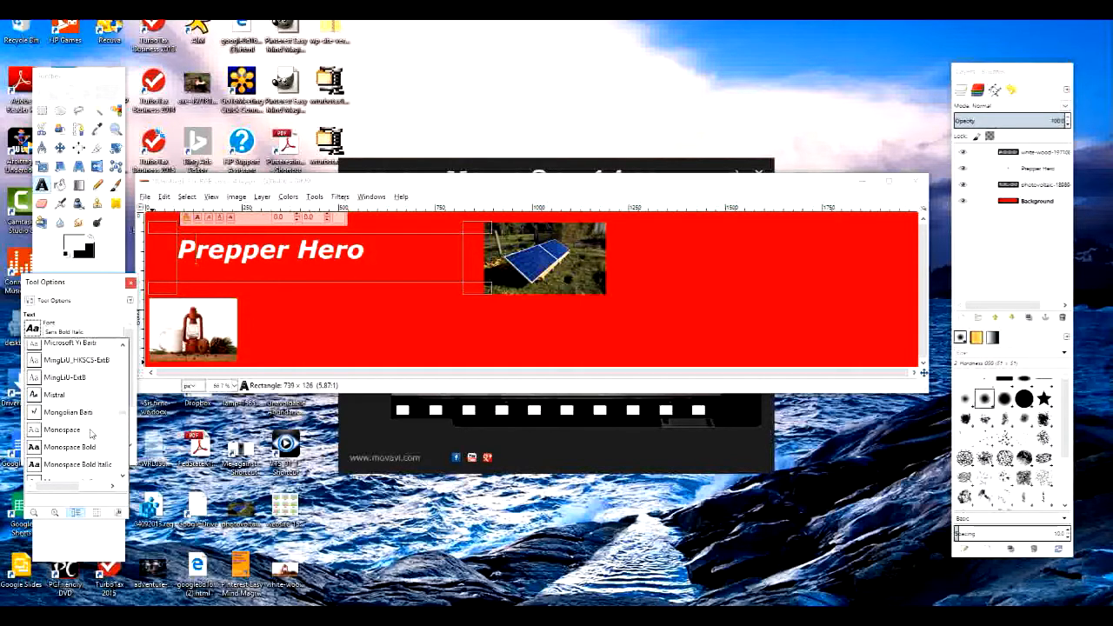
scroll(90, 435, up, 2)
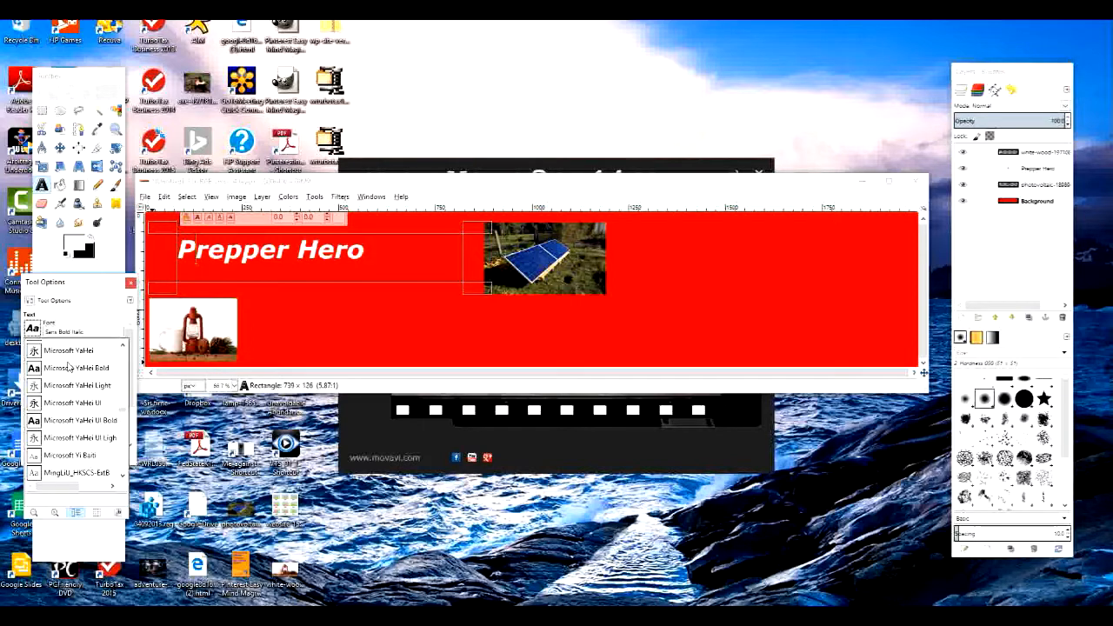
scroll(73, 408, down, 1)
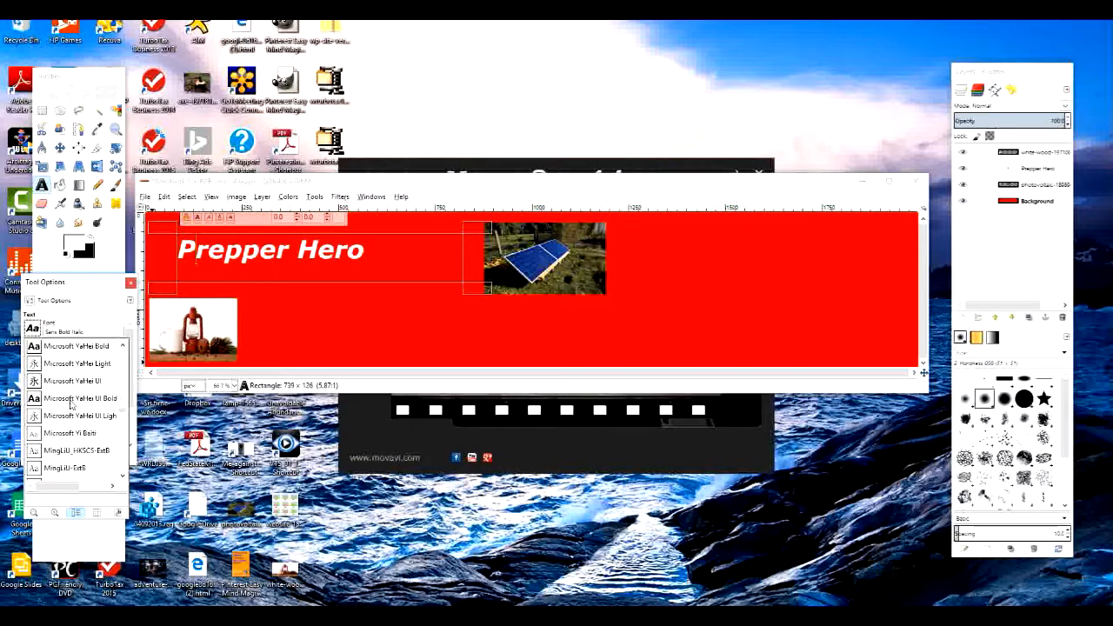
scroll(73, 405, up, 1)
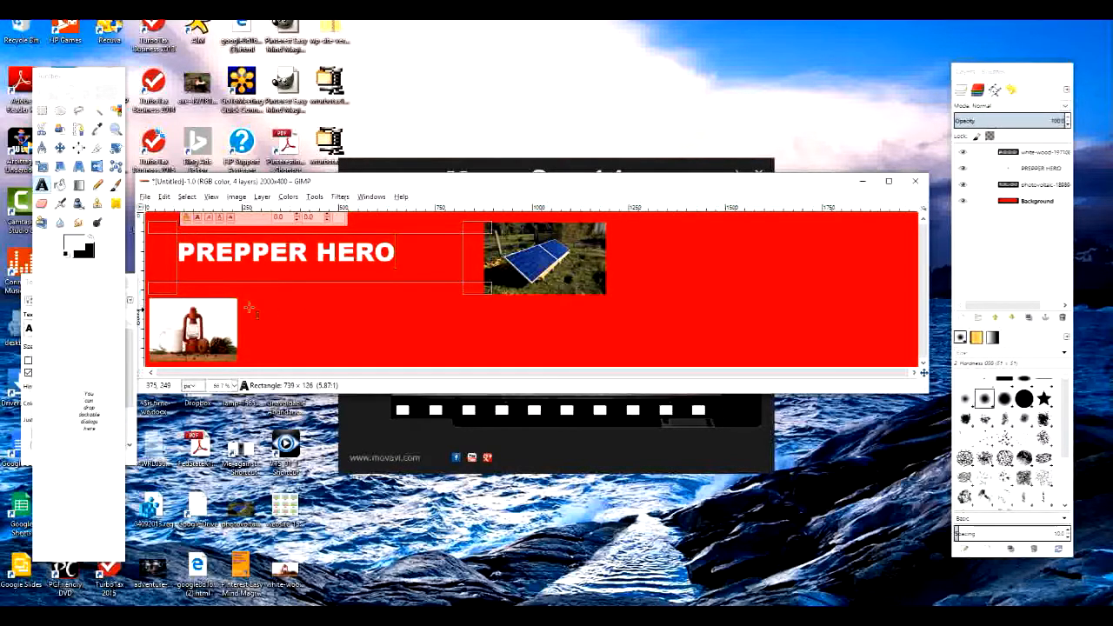
click(28, 294)
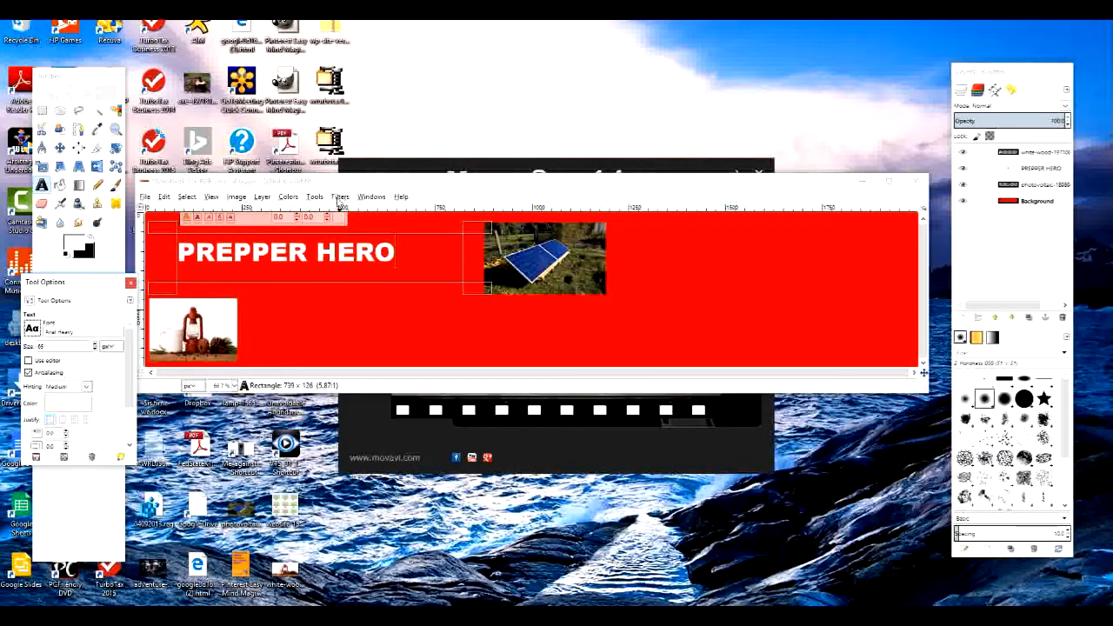
Step: Apply a Drop Shadow to the "PREPPER HERO" title with an adjusted blur radius and an opacity of 60
click(338, 199)
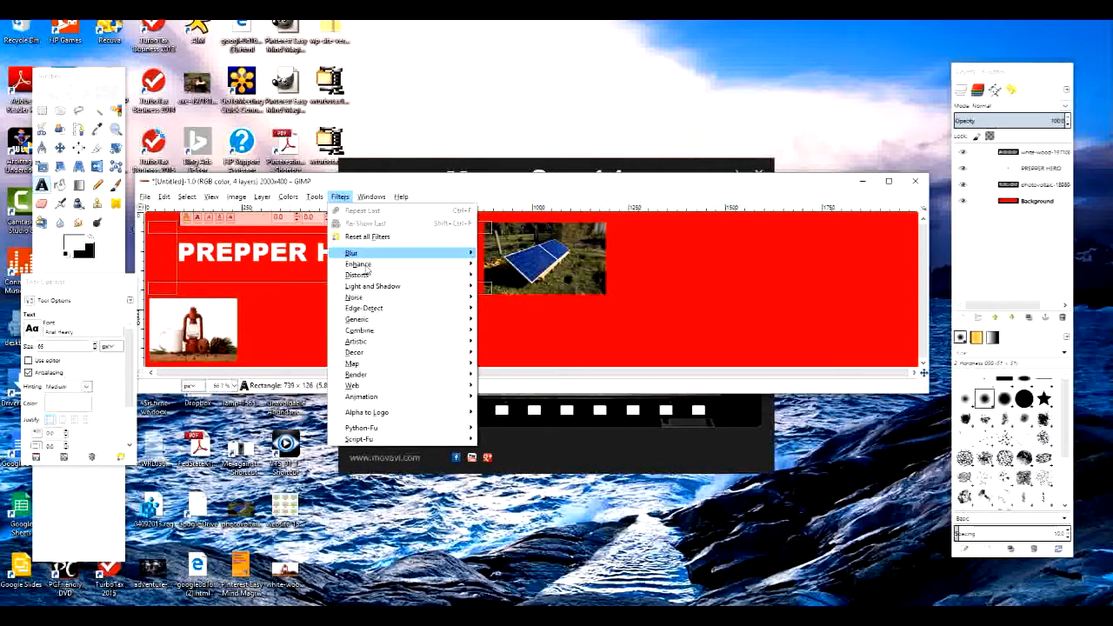
mouse_move(369, 290)
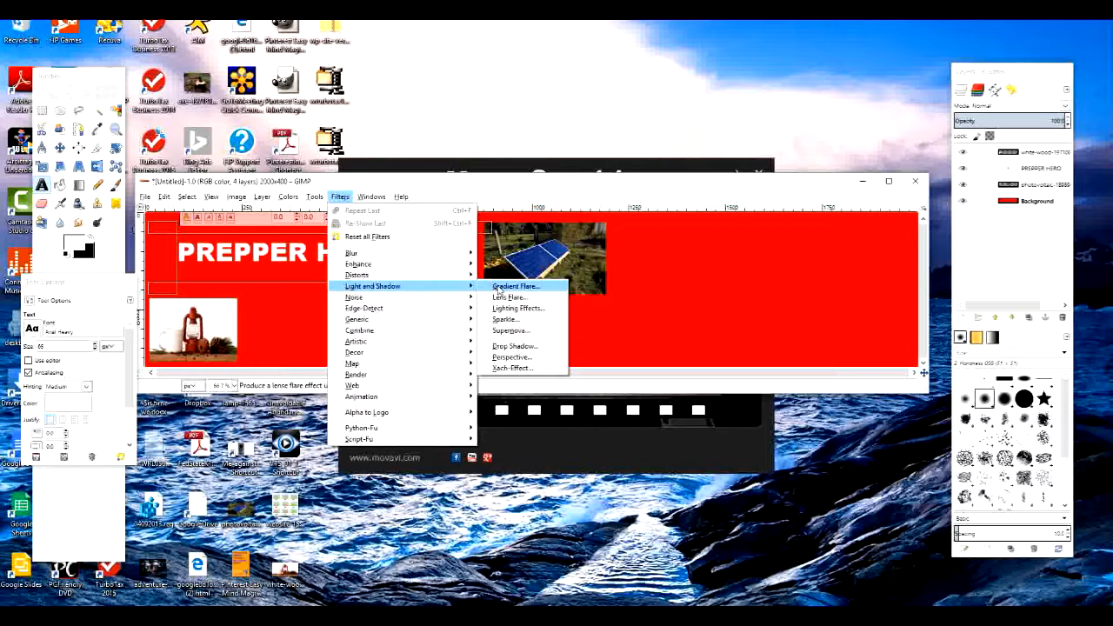
click(502, 347)
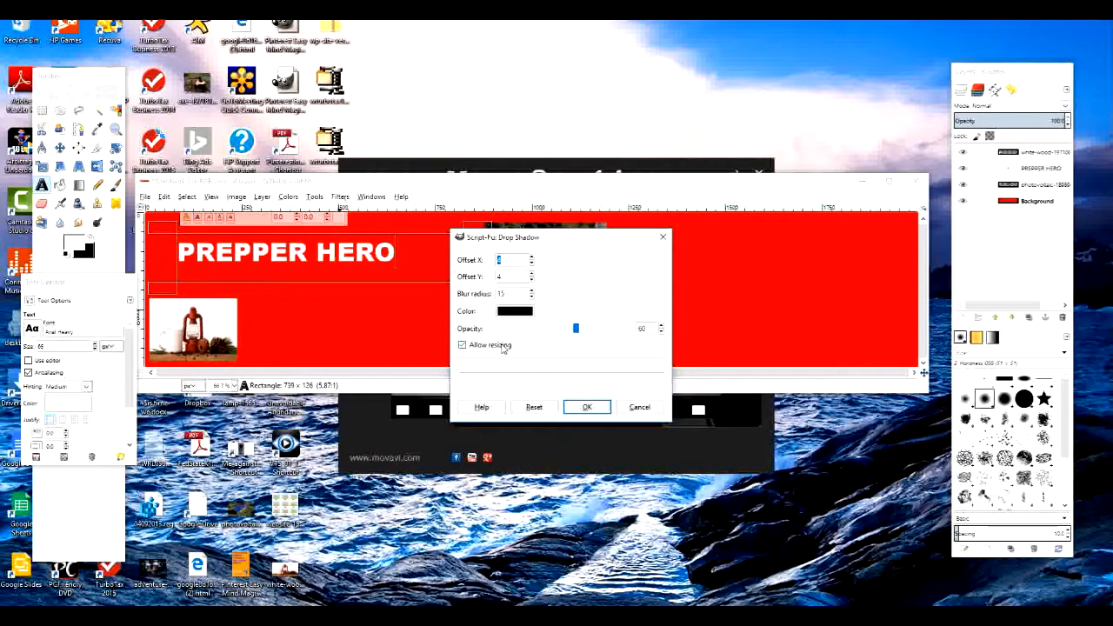
click(531, 296)
click(585, 408)
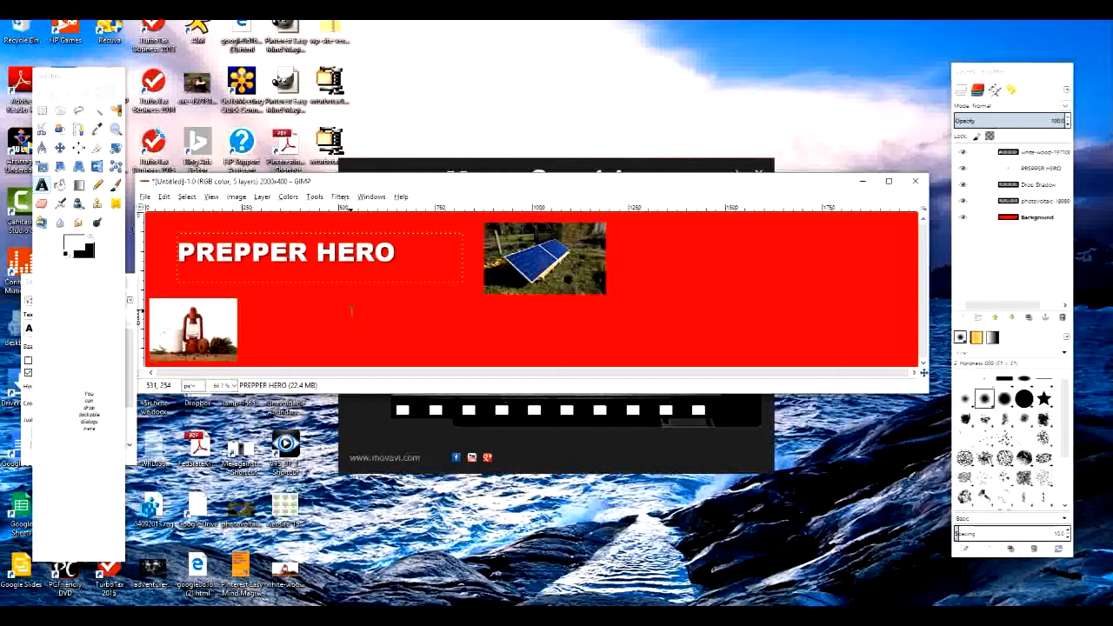
click(146, 197)
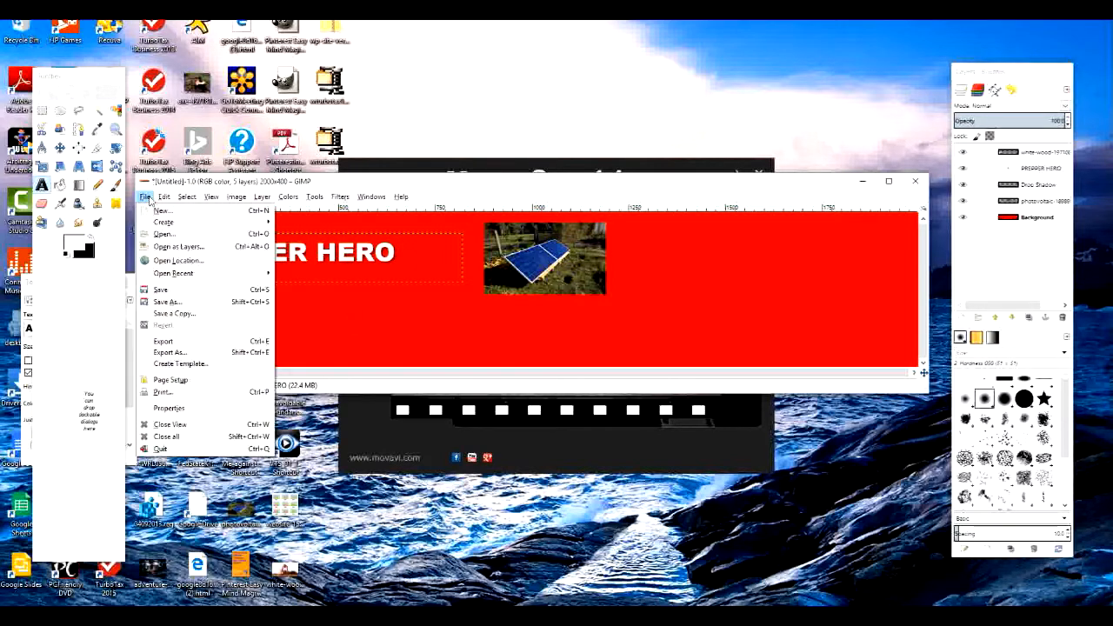
click(176, 249)
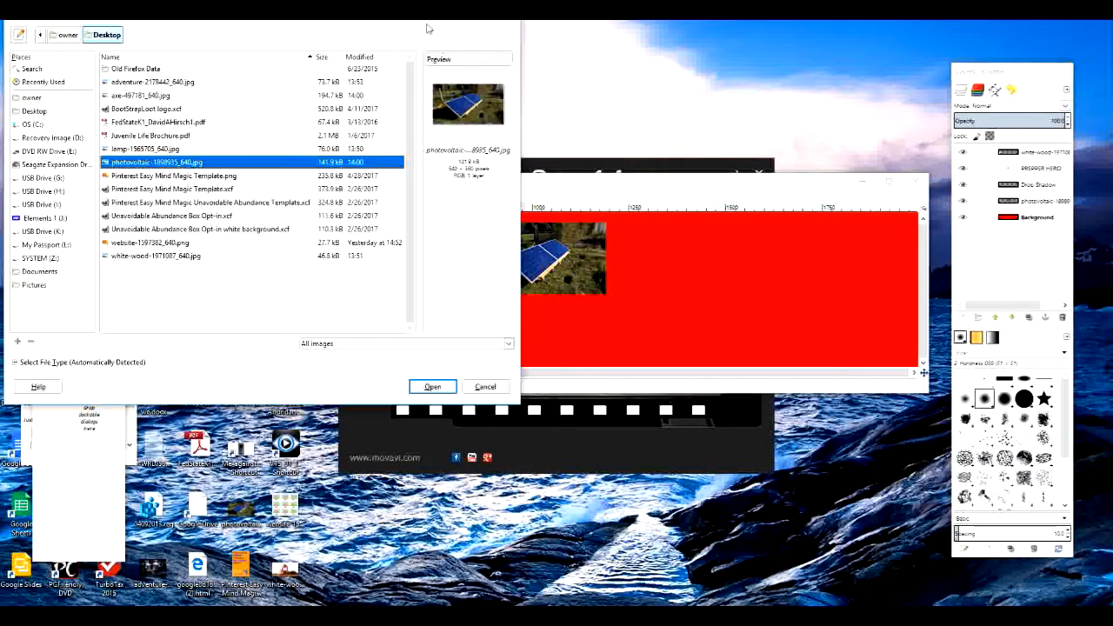
click(513, 18)
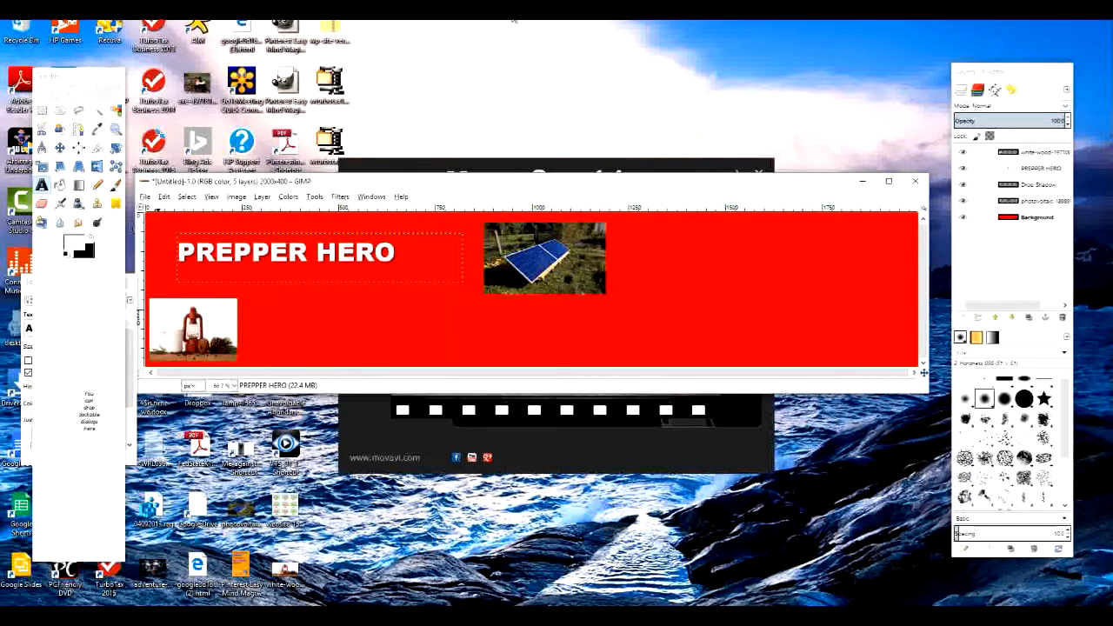
click(418, 315)
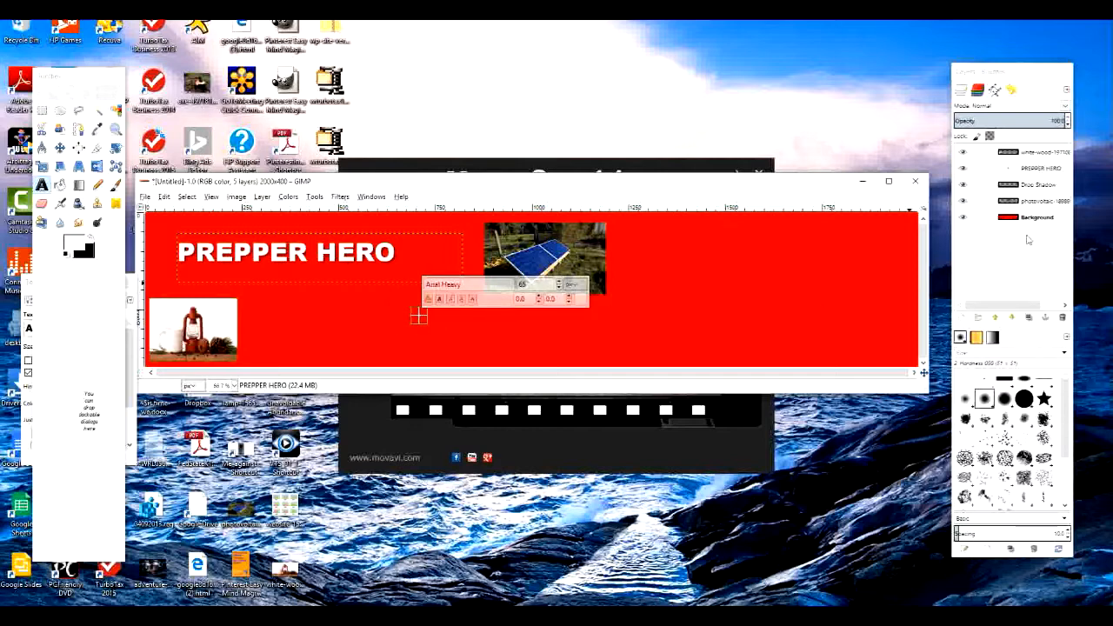
Step: Add a transparent 2000×400 px layer and draw a text box about 462×74 px beside the lantern photo, below the title
click(964, 319)
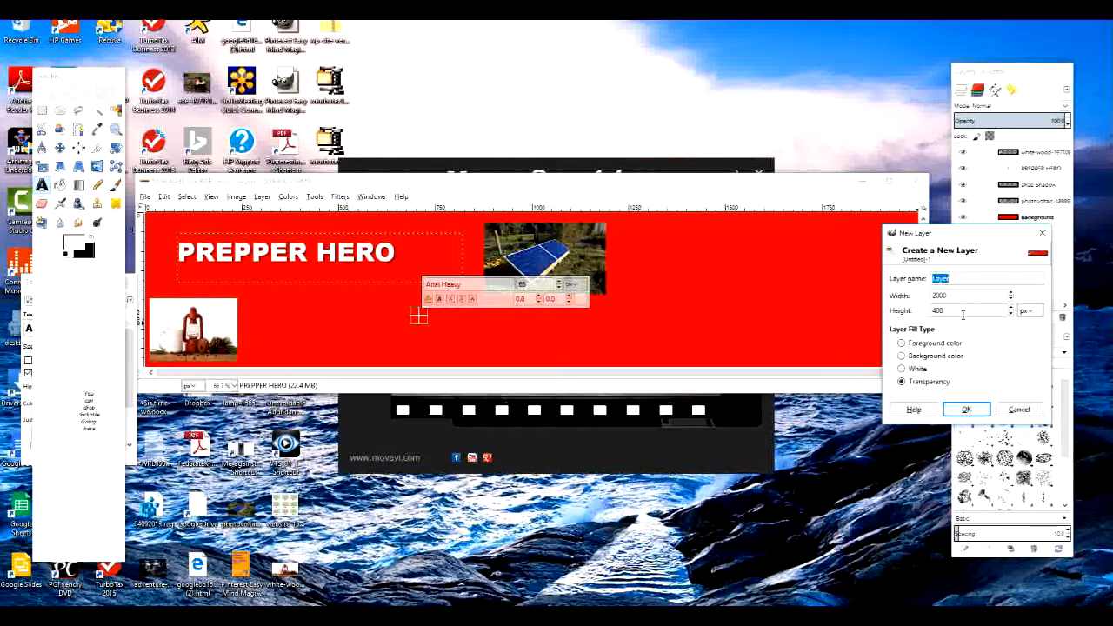
click(966, 409)
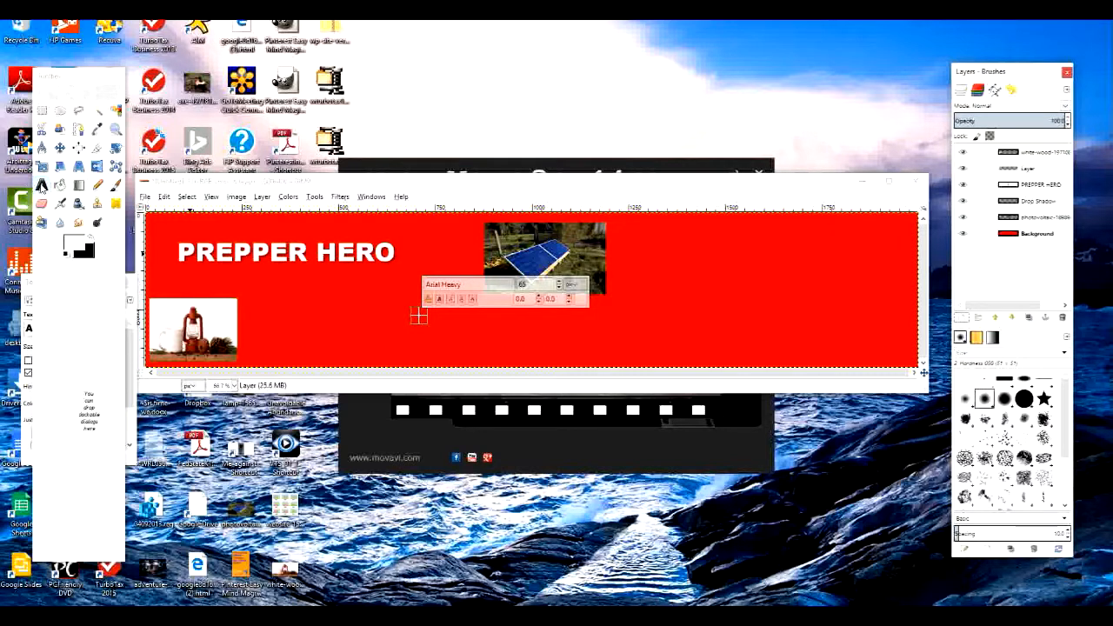
click(41, 185)
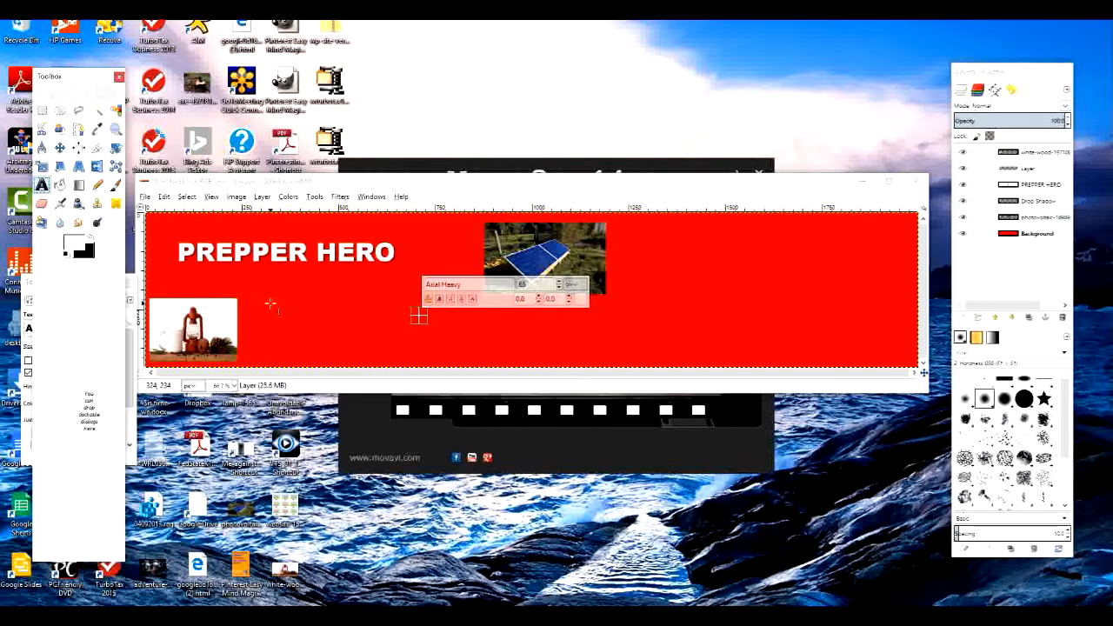
drag(271, 305, 448, 333)
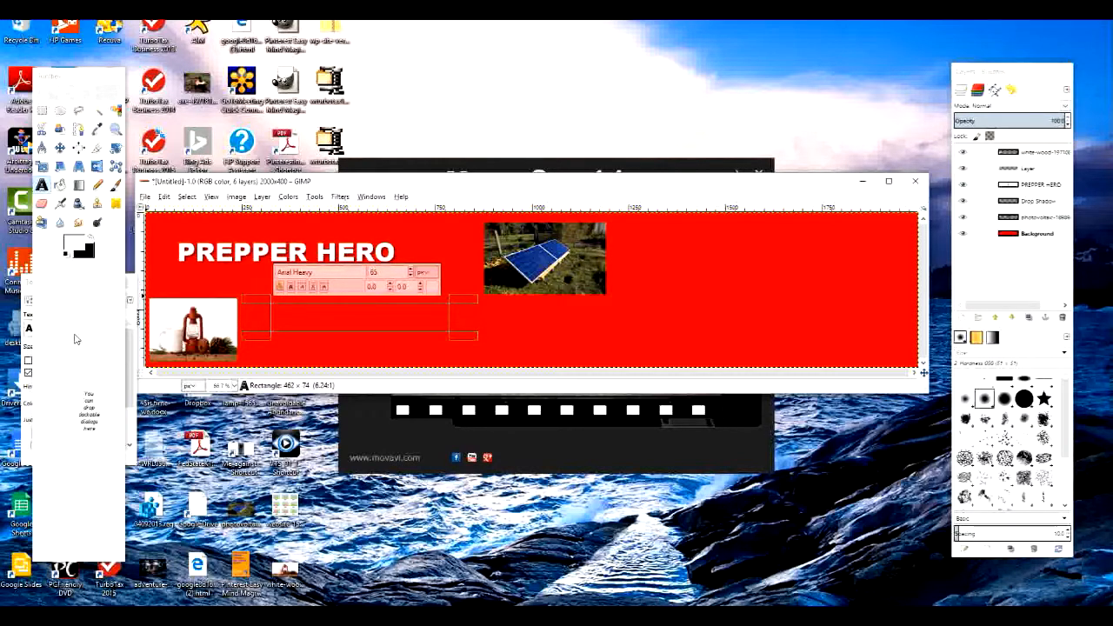
Step: Set the new text box's size to 45 px and enter the tagline "Be A Survivor..."
click(27, 281)
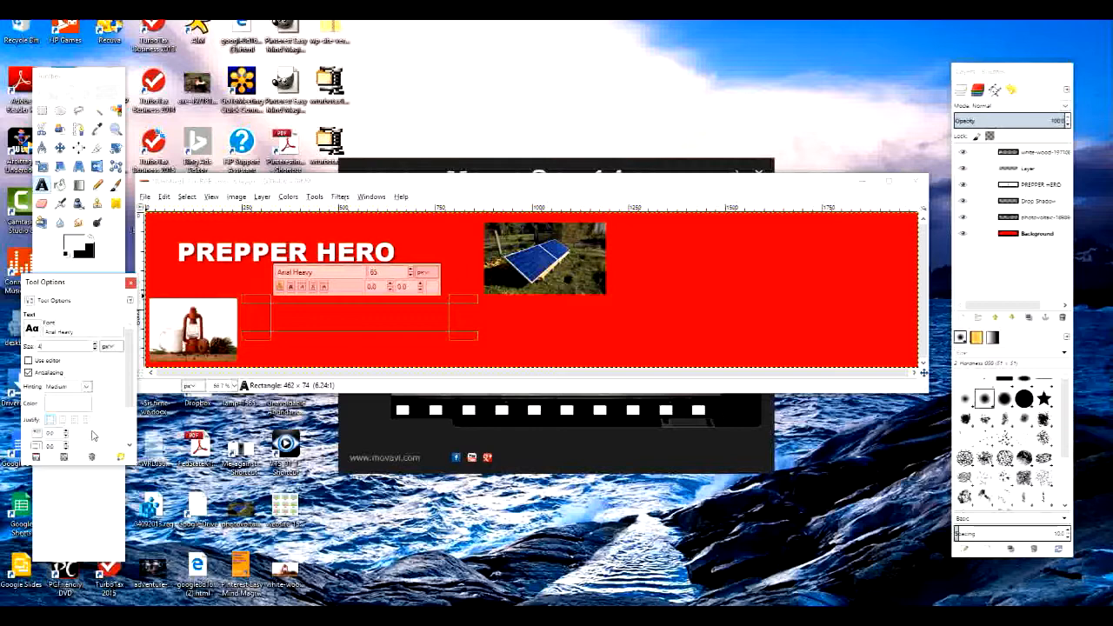
click(280, 319)
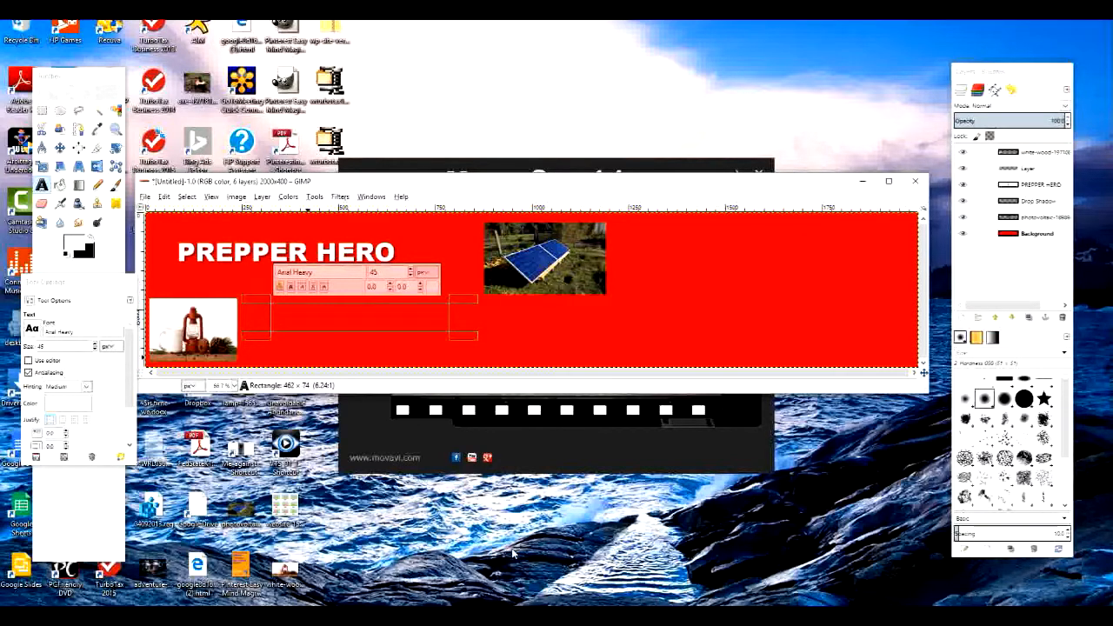
text(BE)
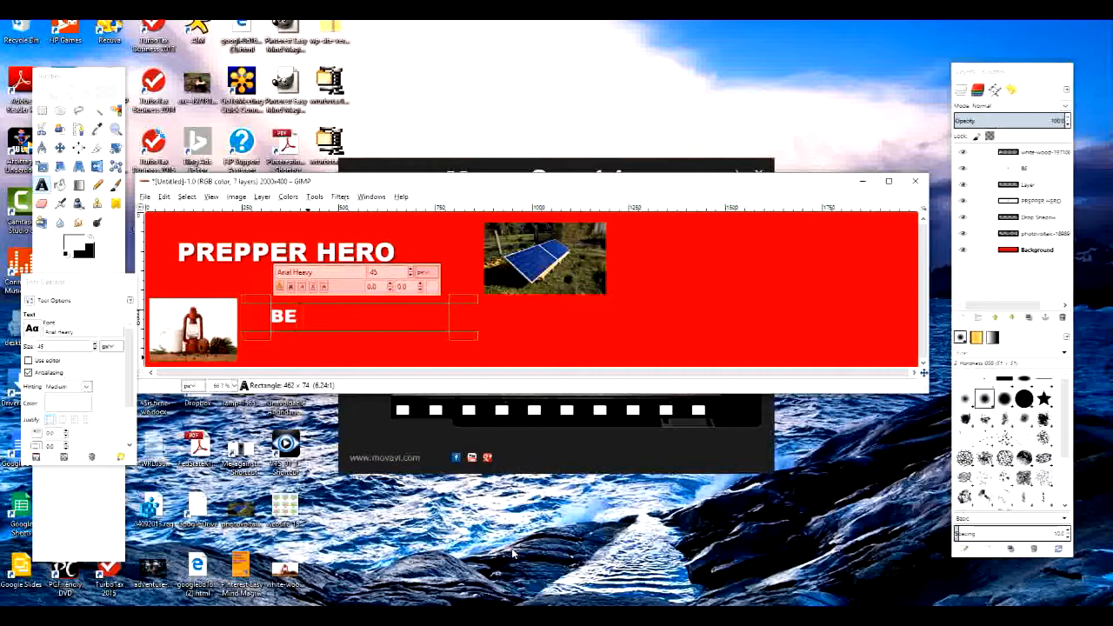
key(BackSpace)
text(e A Sur)
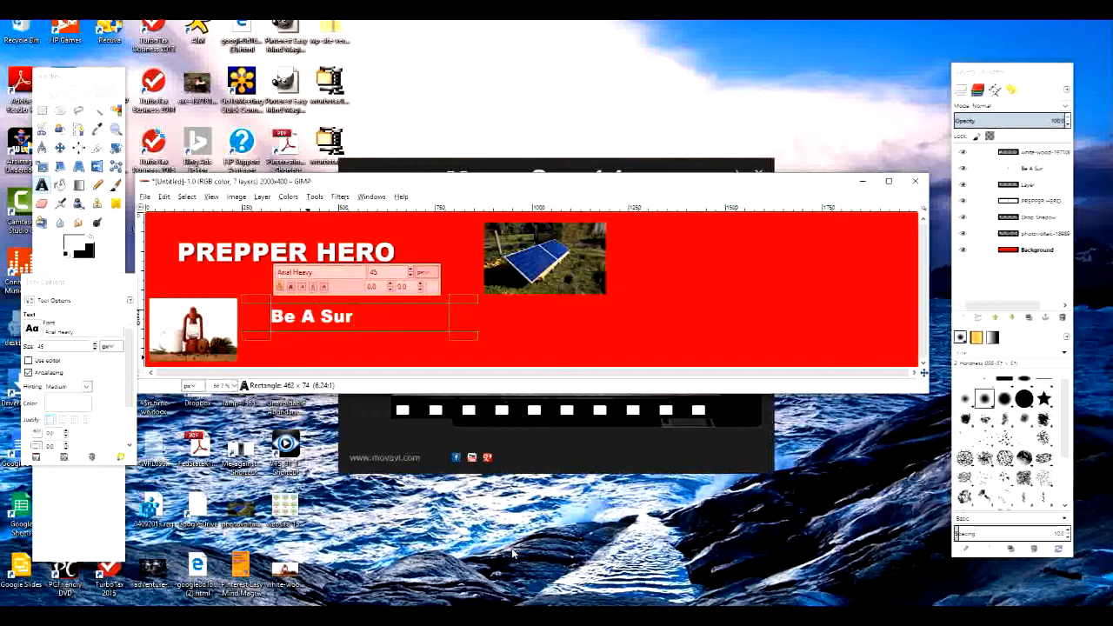
text(vivor)
text(...)
click(599, 334)
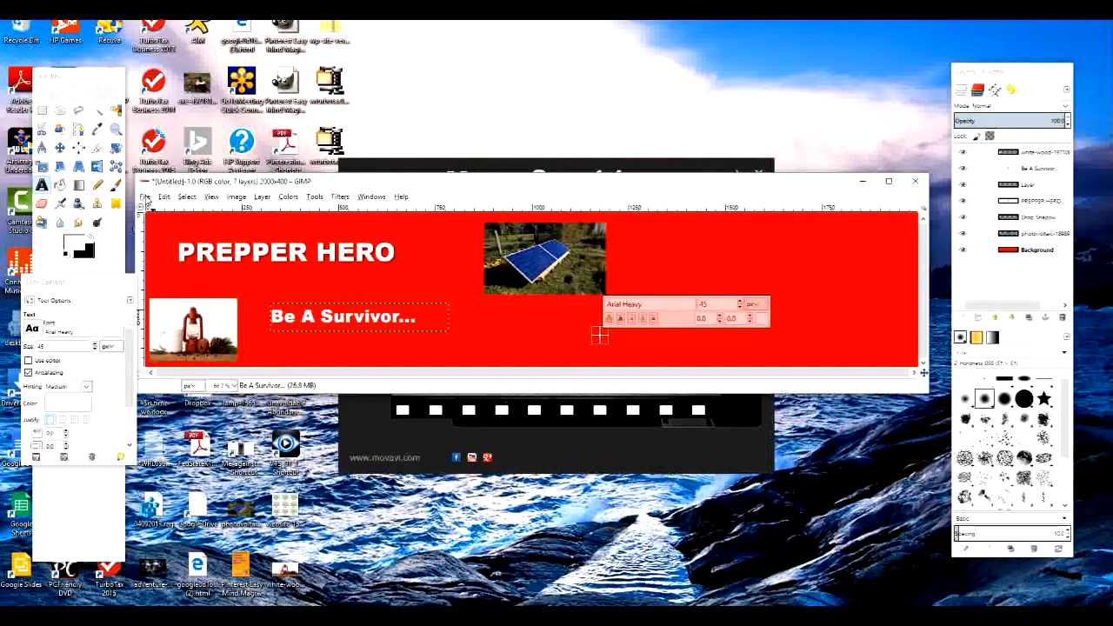
Step: Save the banner project to the Desktop as "Prepper Hero Header 1.xcf"
click(146, 198)
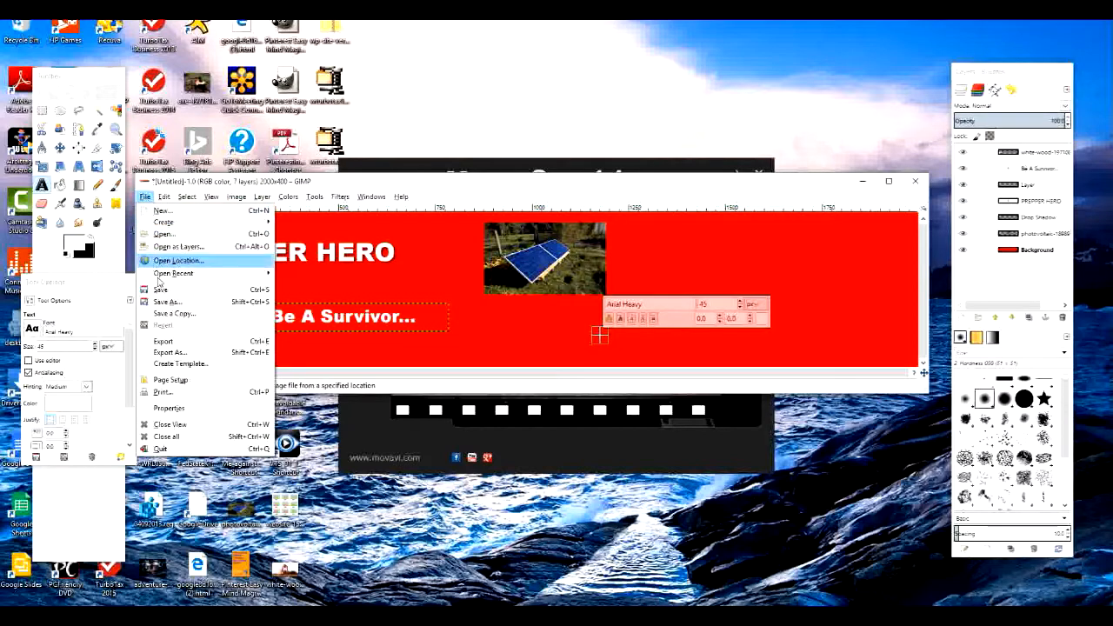
click(170, 302)
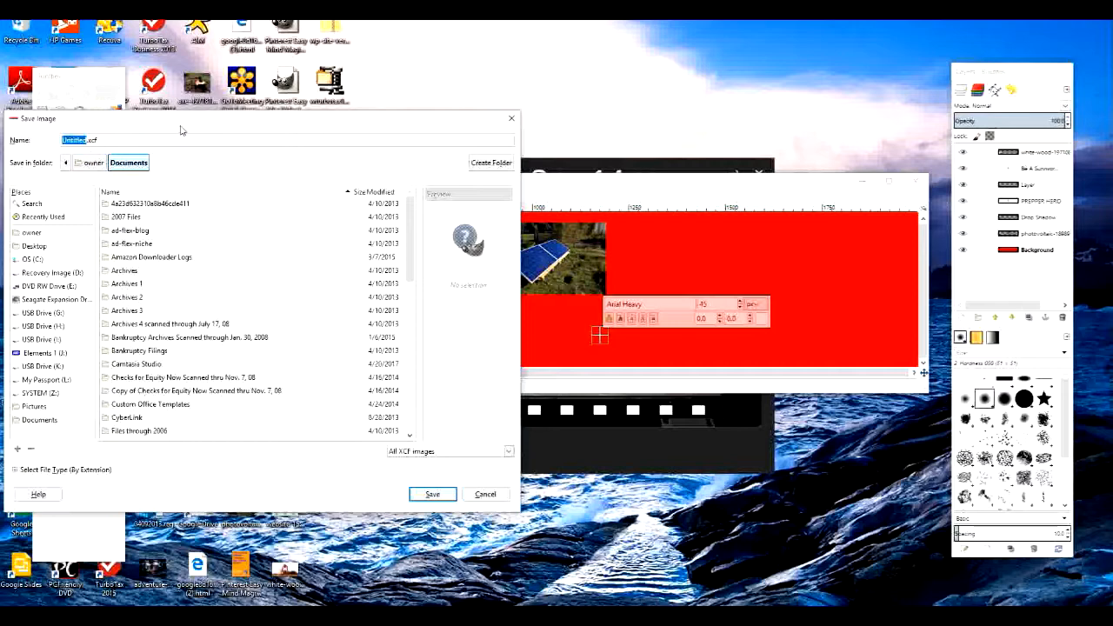
text(Prepper Hero Header 1)
click(37, 249)
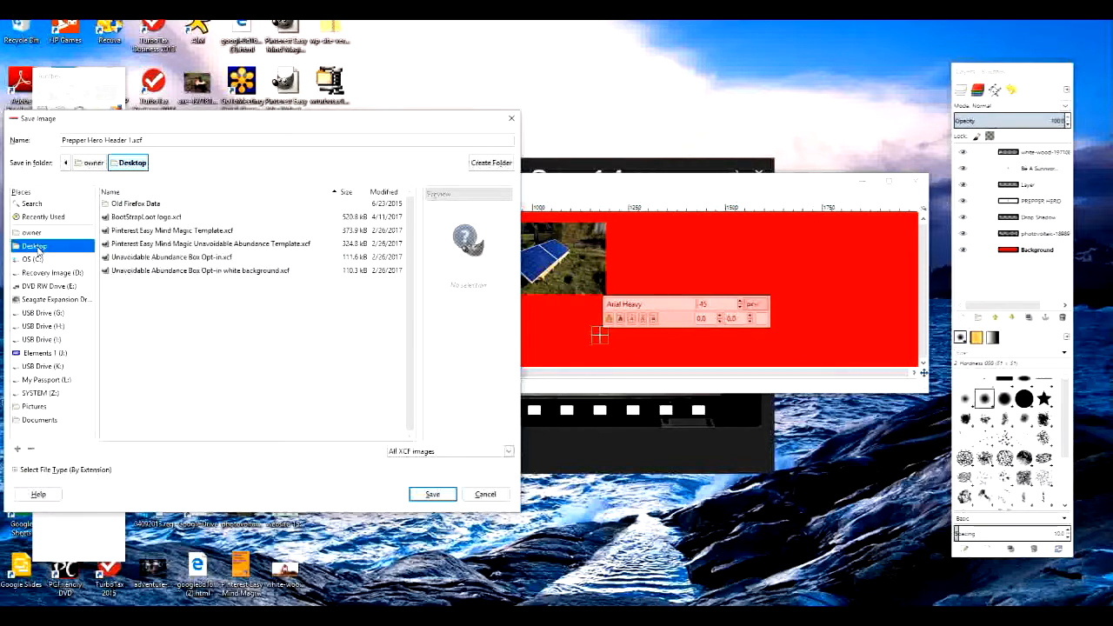
click(432, 495)
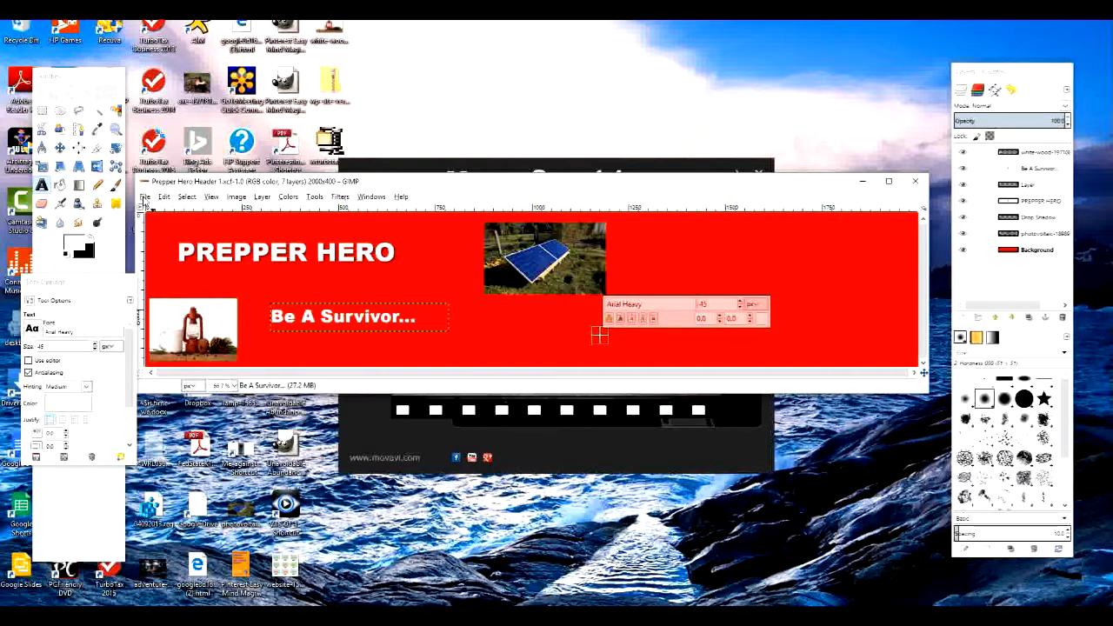
Step: Export the banner to the Desktop as "Prepper Hero Header 1.jpg" at JPEG quality 90
click(145, 196)
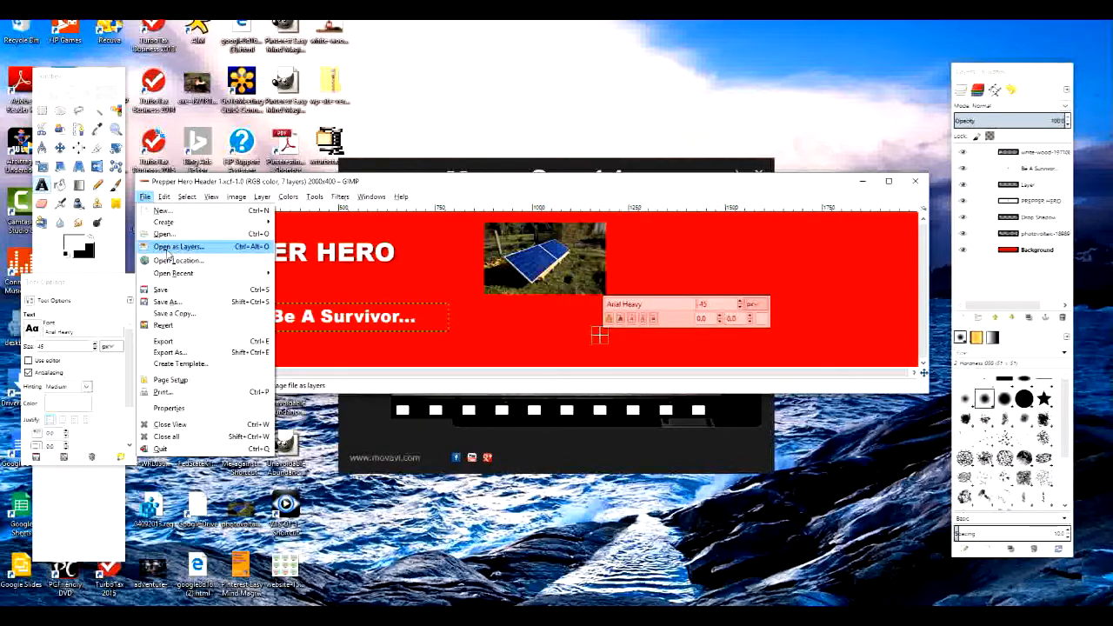
click(168, 354)
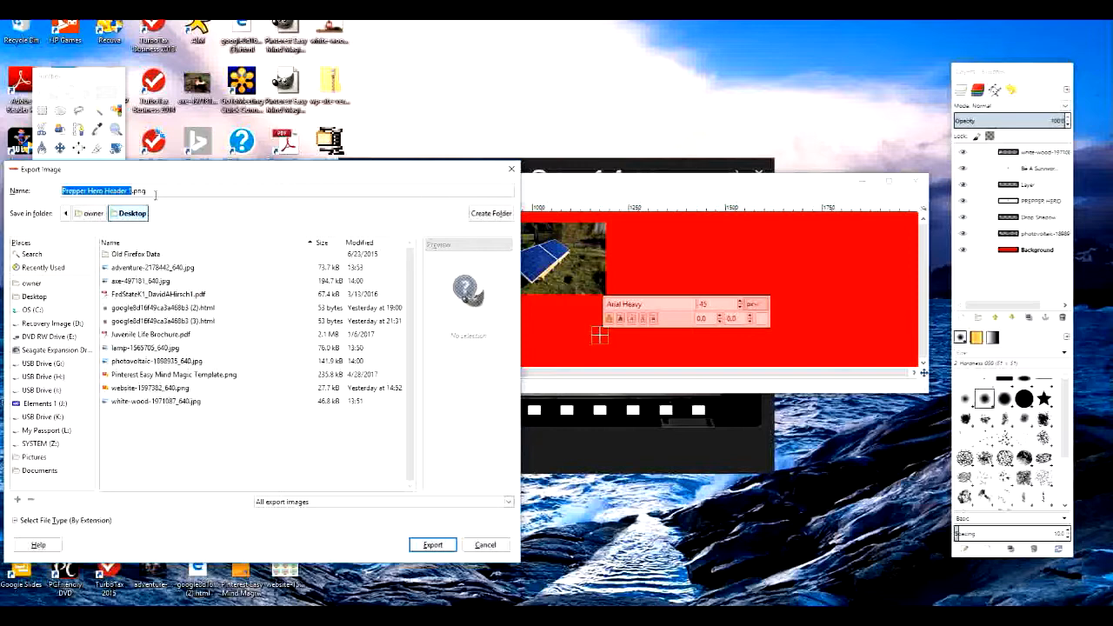
click(155, 193)
key(BackSpace)
key(BackSpace)
key(BackSpace)
text(jpg)
click(134, 214)
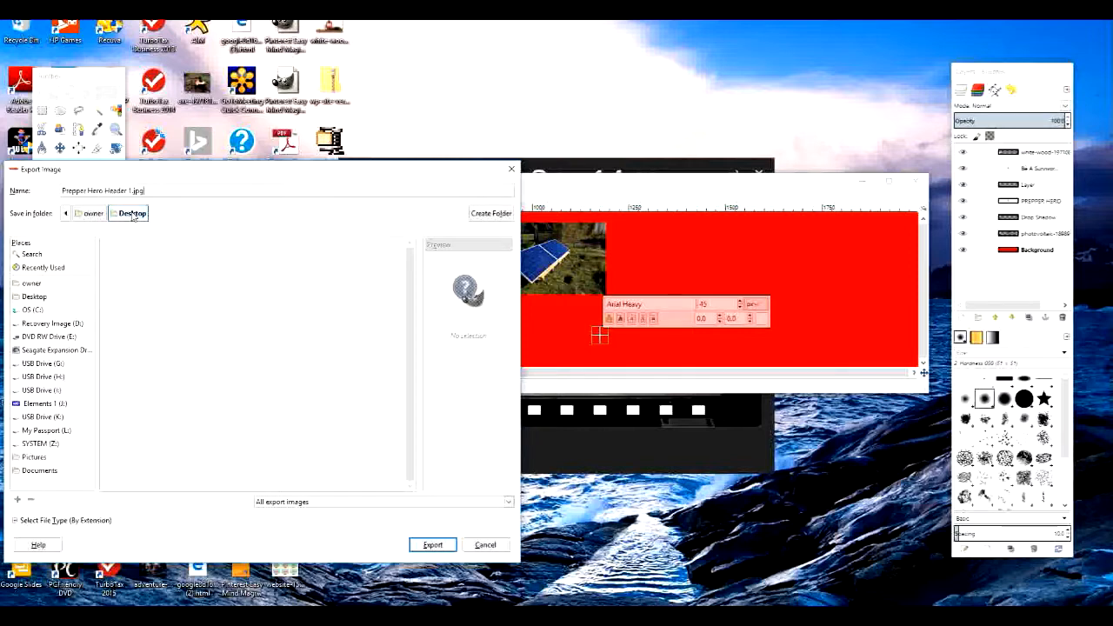
click(427, 548)
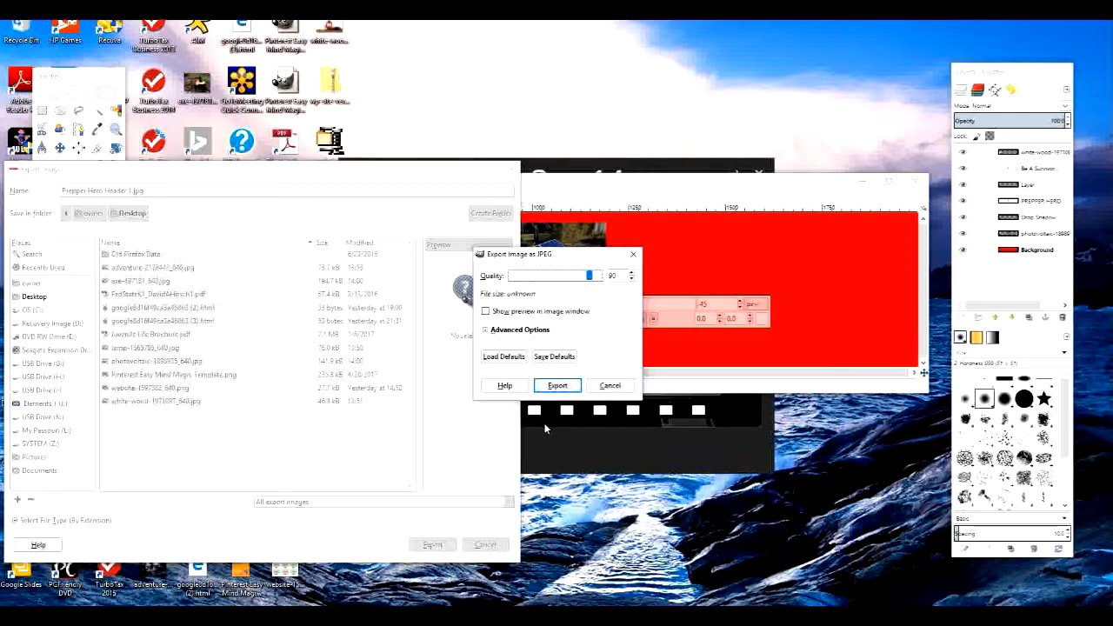
click(557, 386)
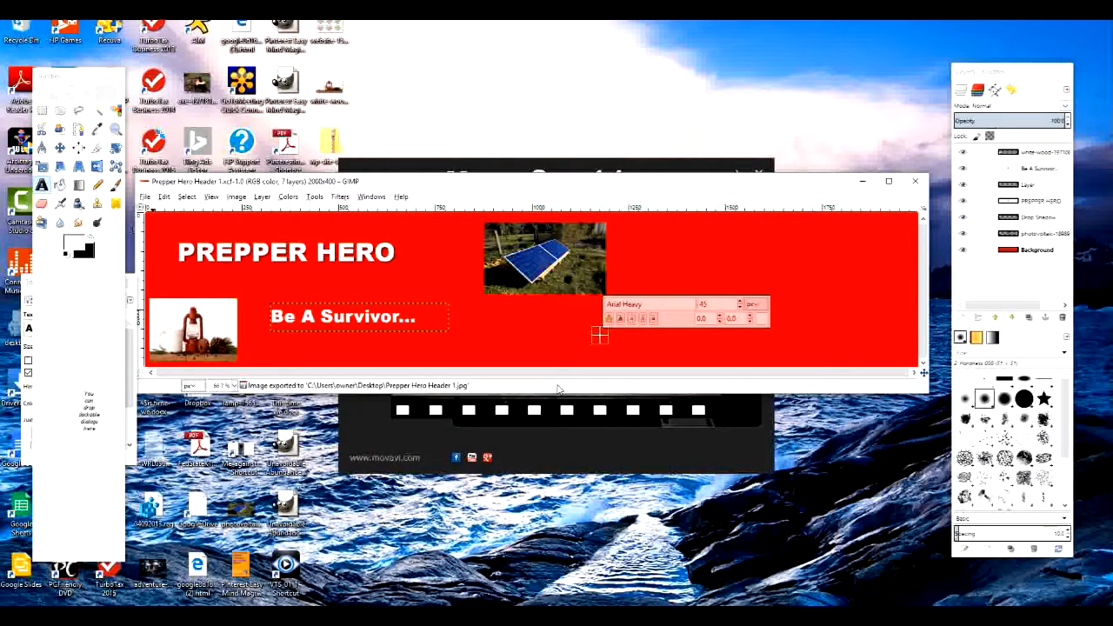
Step: Close the banner image and GIMP, and dismiss the Movavi Video Suite promotion
click(916, 183)
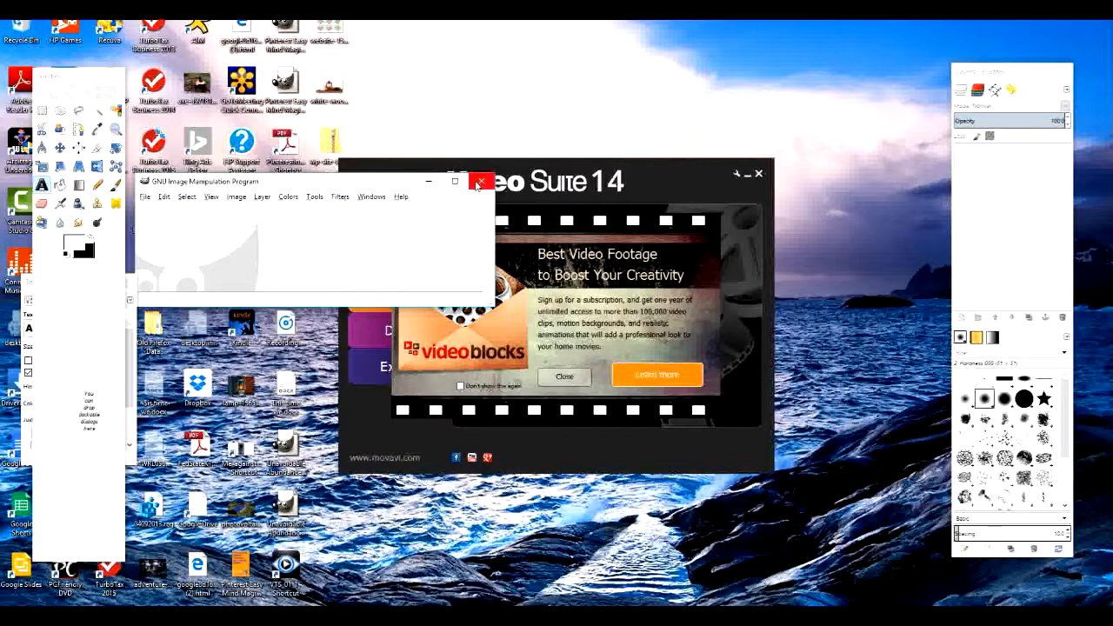
click(481, 181)
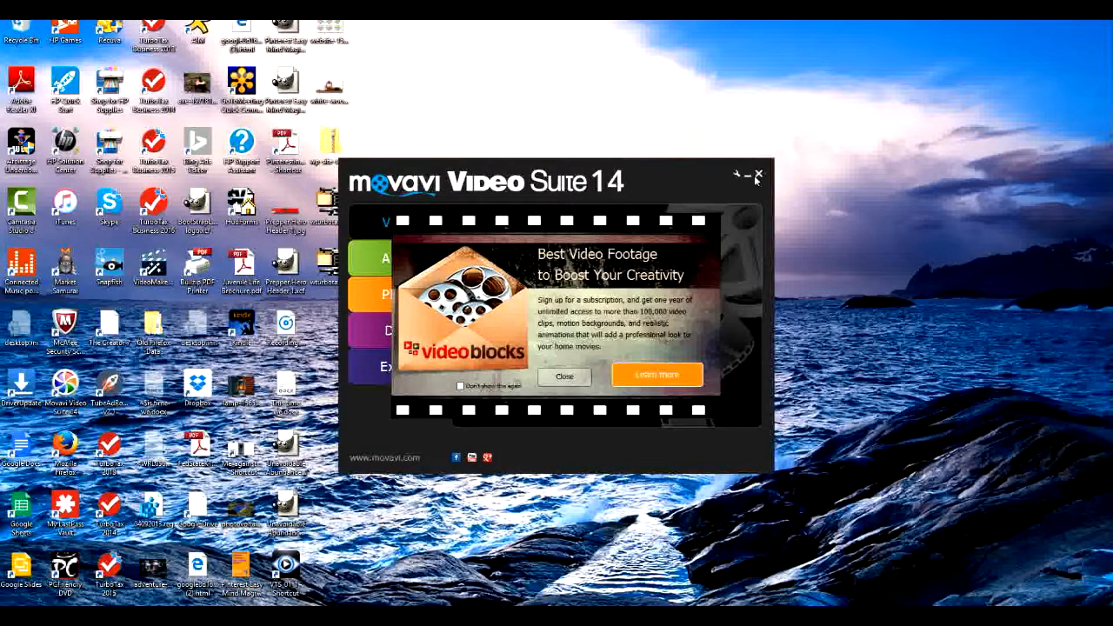
click(565, 376)
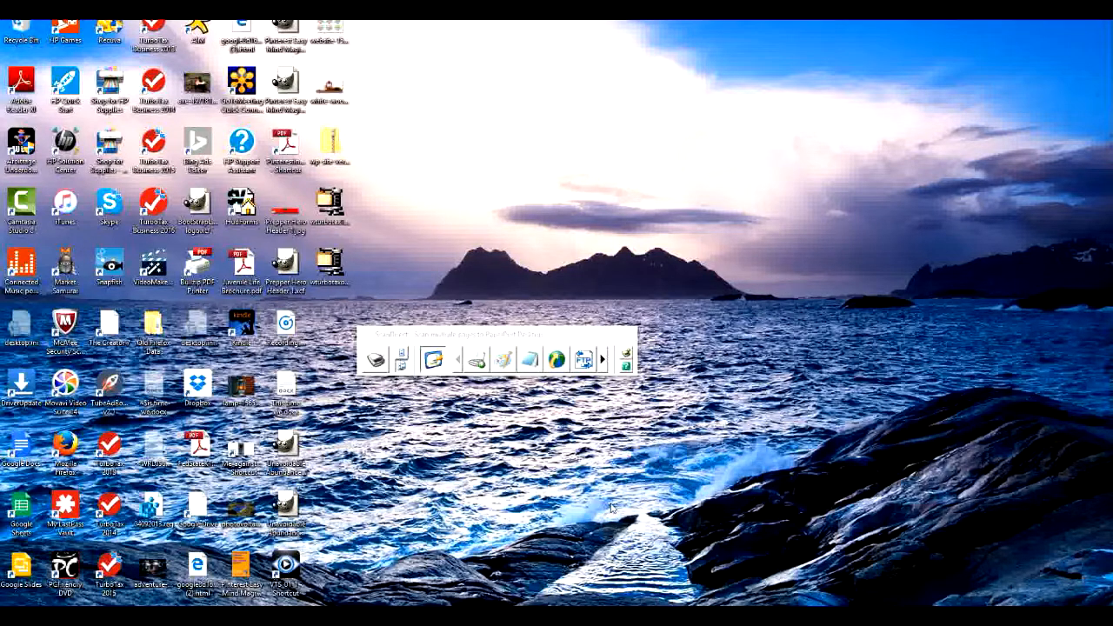